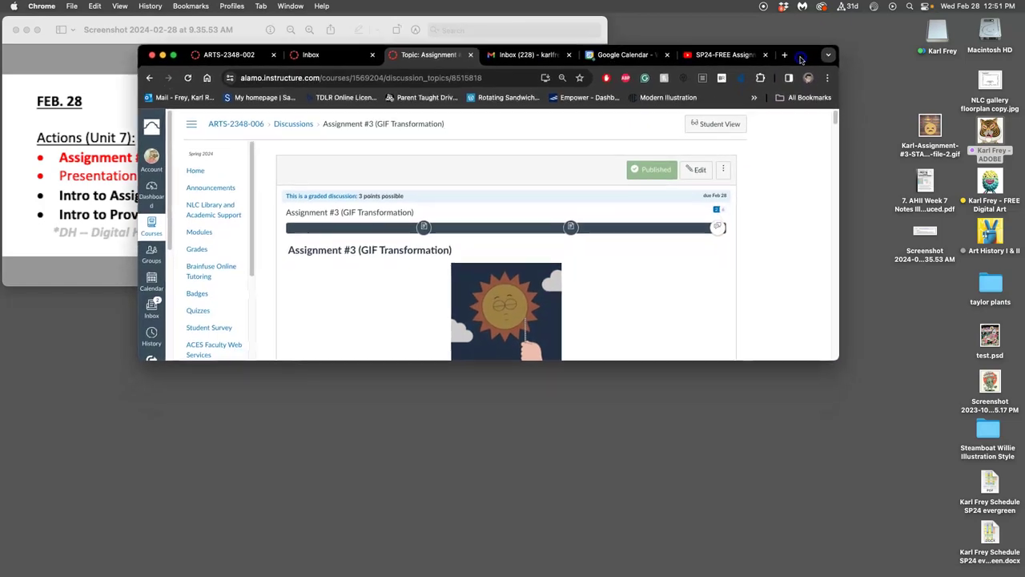
# - Enlarge the Chrome window and scroll through the Assignment #3 (GIF Transformation) discussion
pyautogui.moveTo(832, 357); pyautogui.dragTo(863, 570)
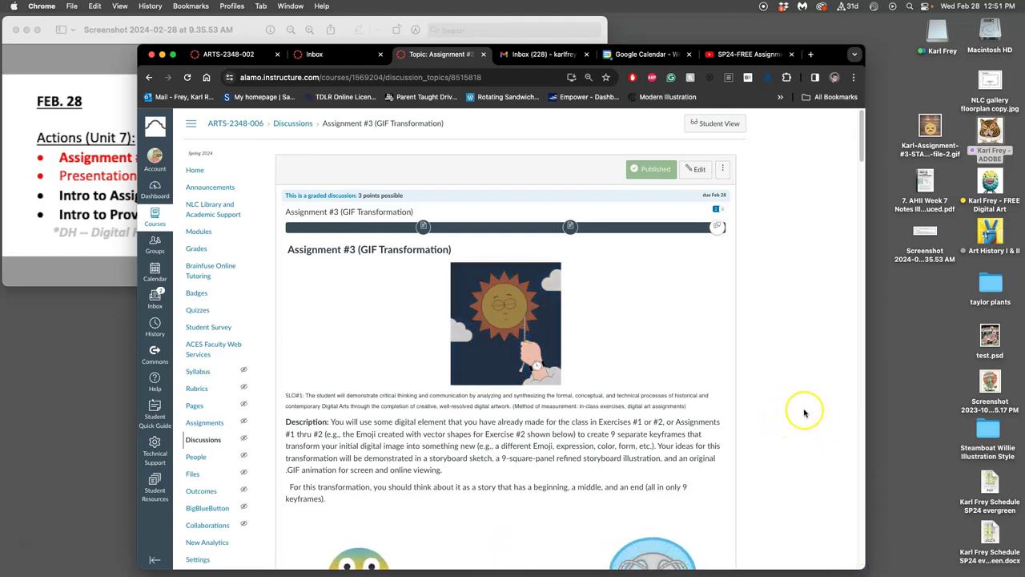
pyautogui.scroll(-2, 736, 408)
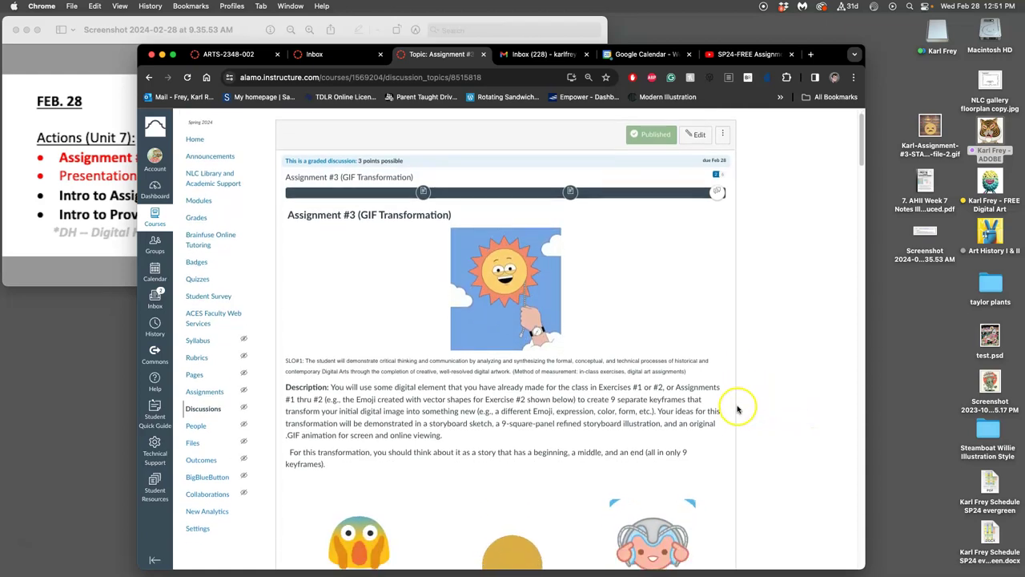
pyautogui.scroll(-10, 737, 409)
pyautogui.scroll(4, 736, 408)
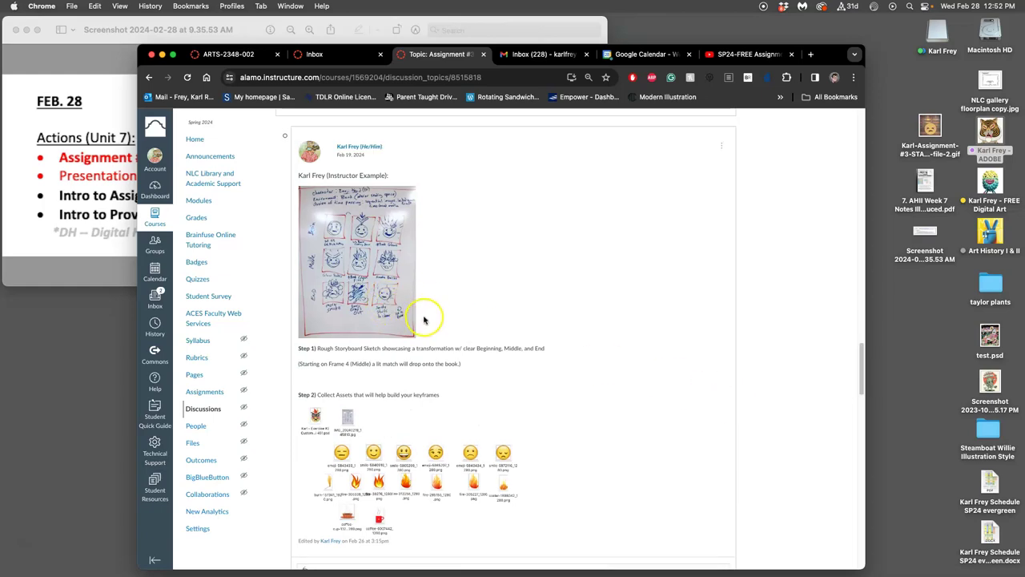
pyautogui.scroll(15, 600, 340)
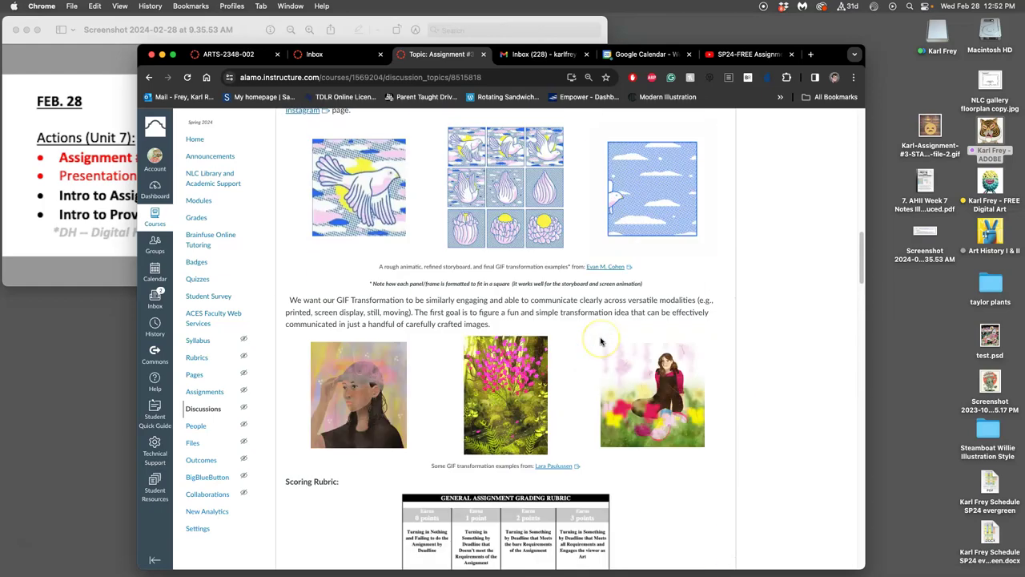
pyautogui.scroll(5, 600, 340)
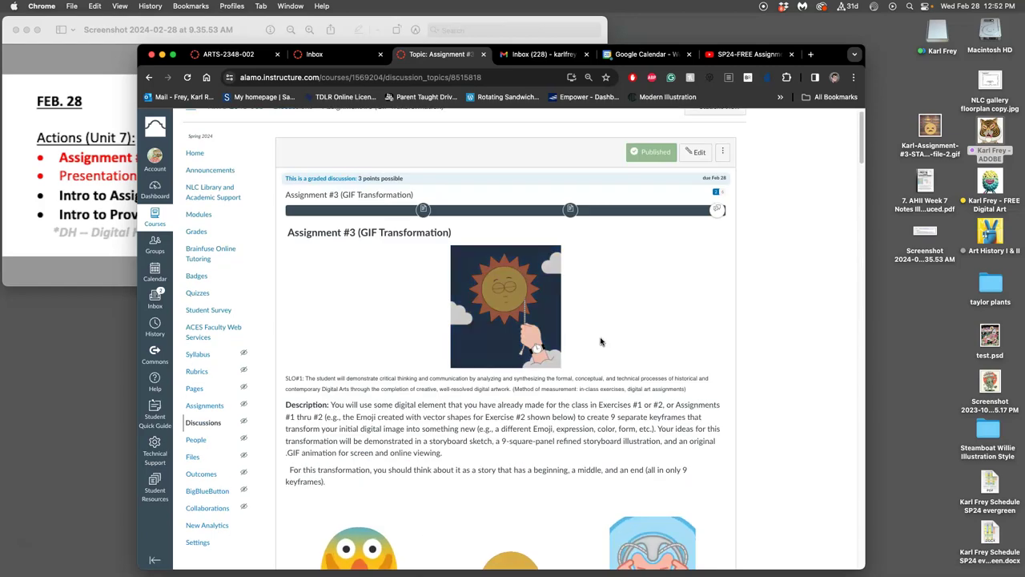
# - Scroll down to the 'Some Animated Emojis' link and bring up its context menu
pyautogui.scroll(-10, 525, 340)
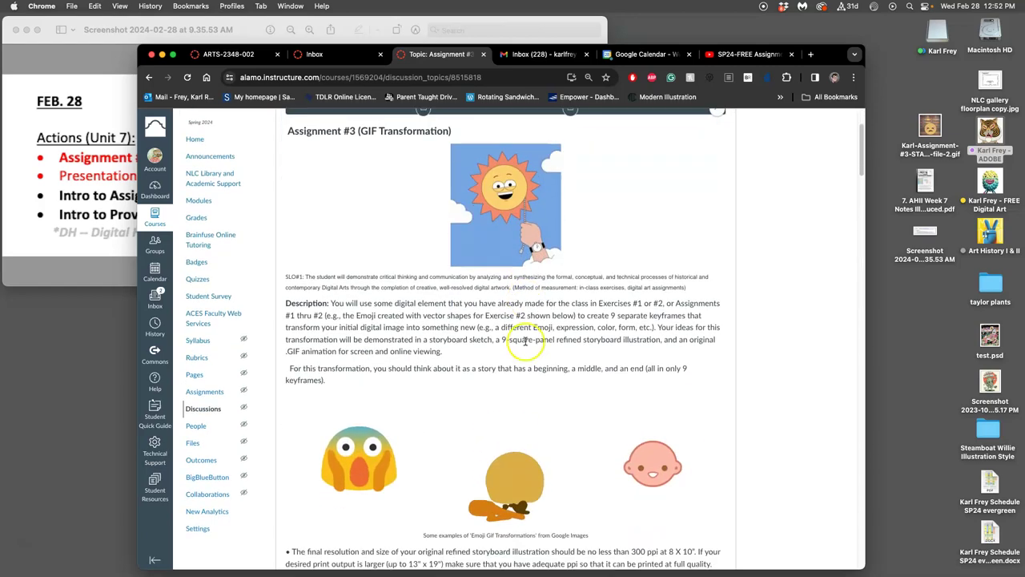
pyautogui.scroll(-3, 525, 340)
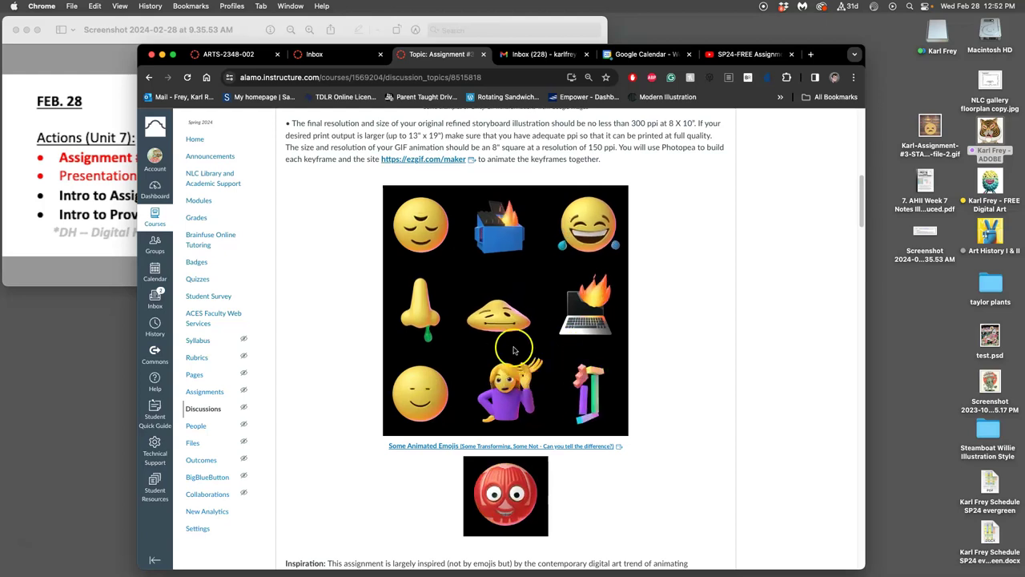
pyautogui.rightClick(576, 450)
# - Open the 'Some Animated Emojis' link in a new Behance tab and switch to it
pyautogui.click(617, 368)
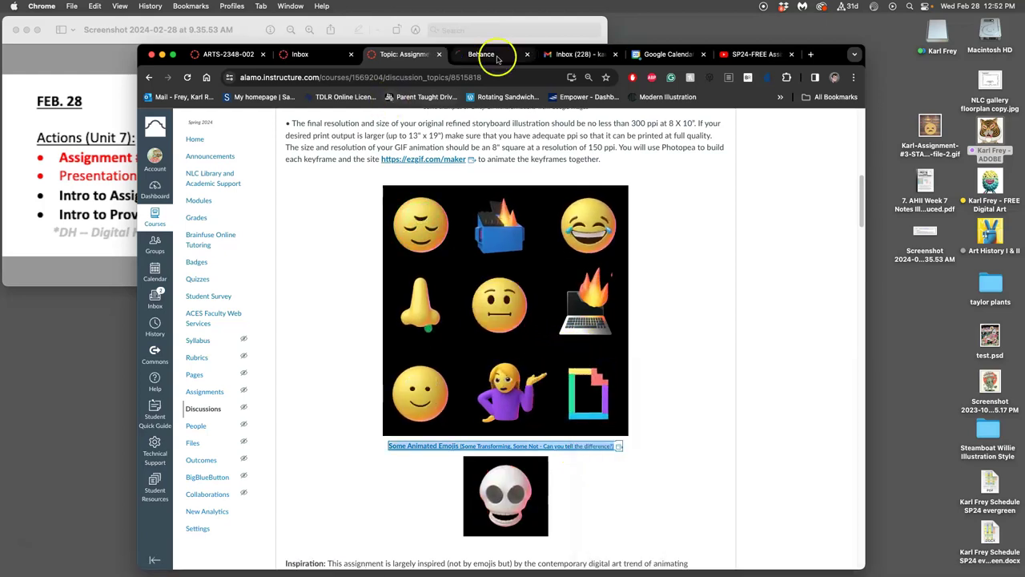
pyautogui.click(495, 56)
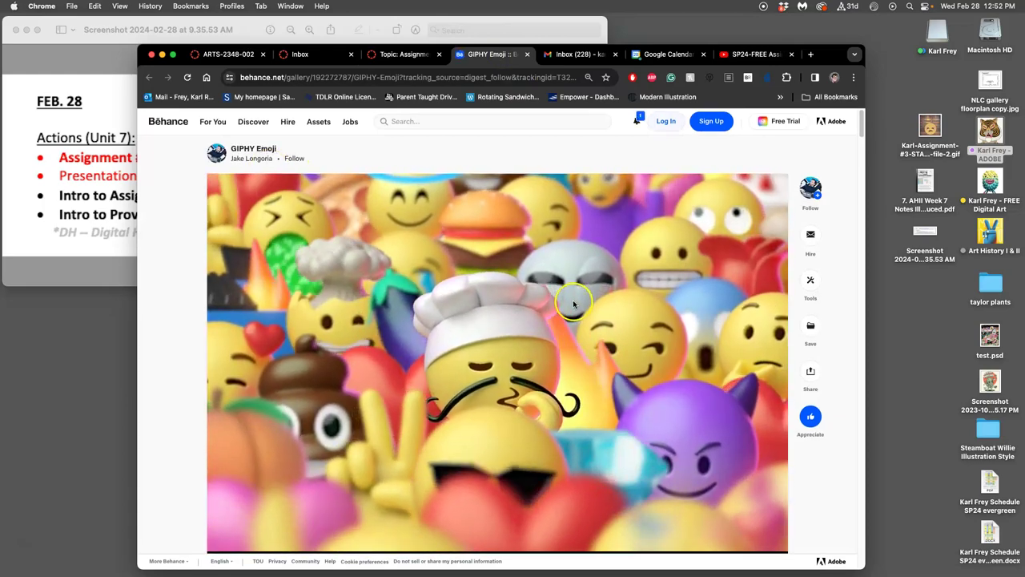
pyautogui.scroll(-10, 575, 308)
pyautogui.scroll(-10, 581, 301)
# - Browse the GIPHY Emoji gallery's grid of animated 3D emoji examples
pyautogui.scroll(-5, 588, 298)
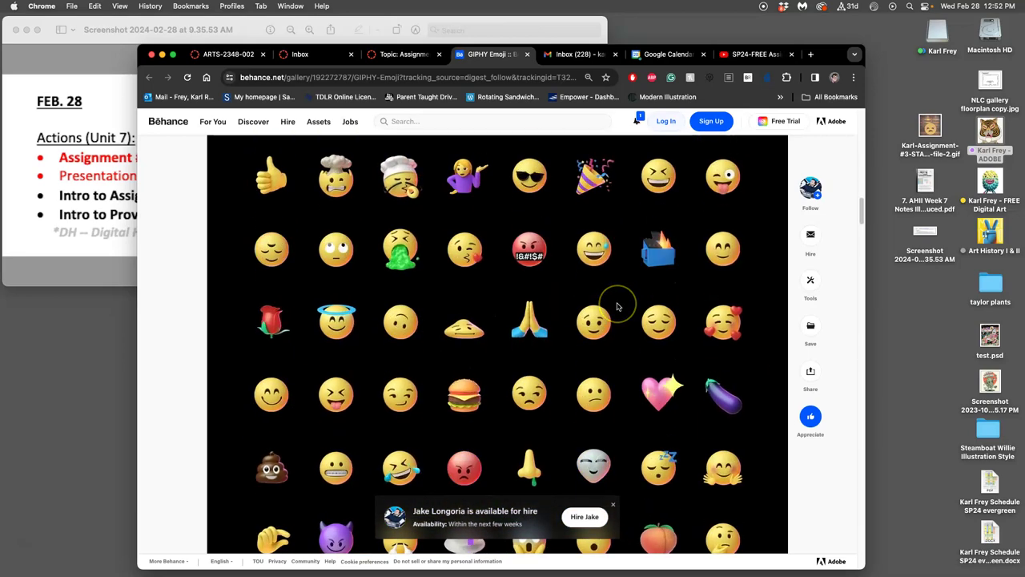
pyautogui.scroll(-3, 616, 307)
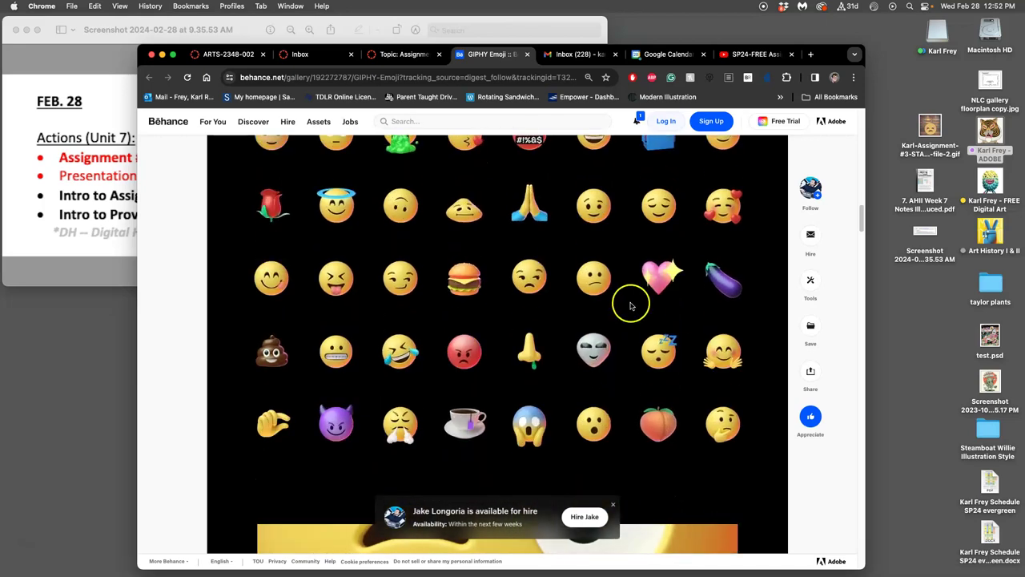
pyautogui.click(559, 332)
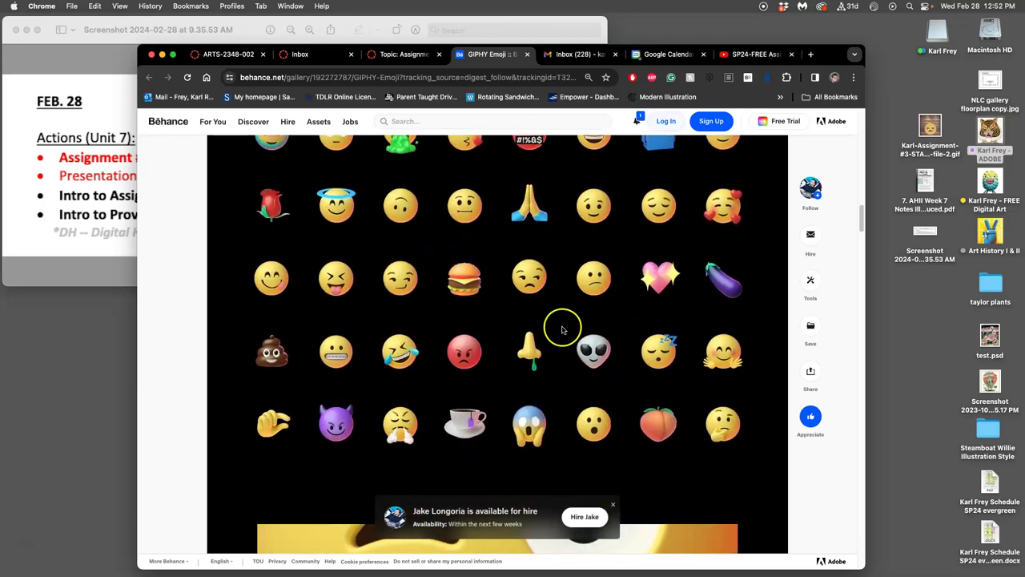
pyautogui.scroll(1, 562, 327)
pyautogui.scroll(3, 562, 327)
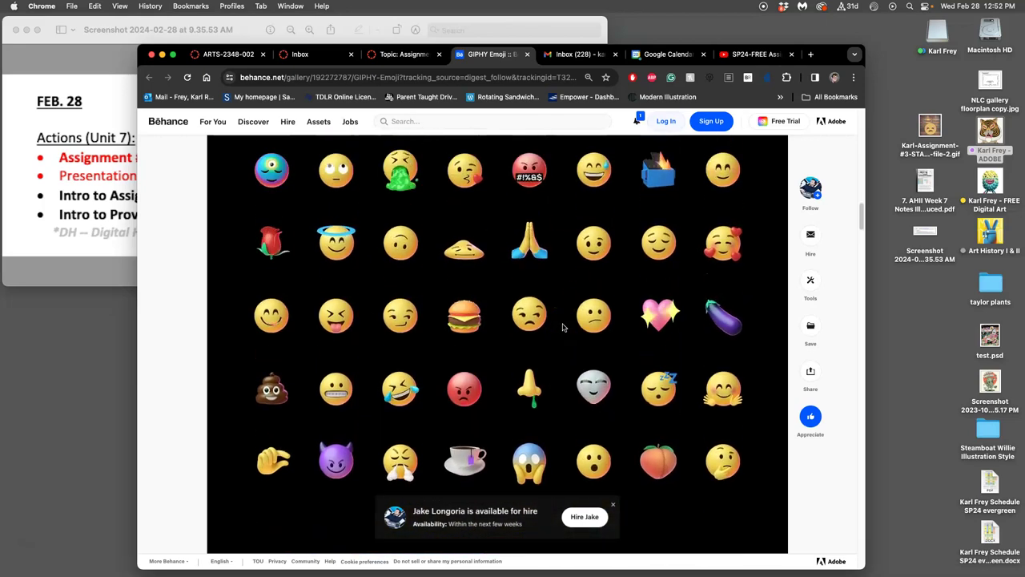
pyautogui.scroll(10, 562, 327)
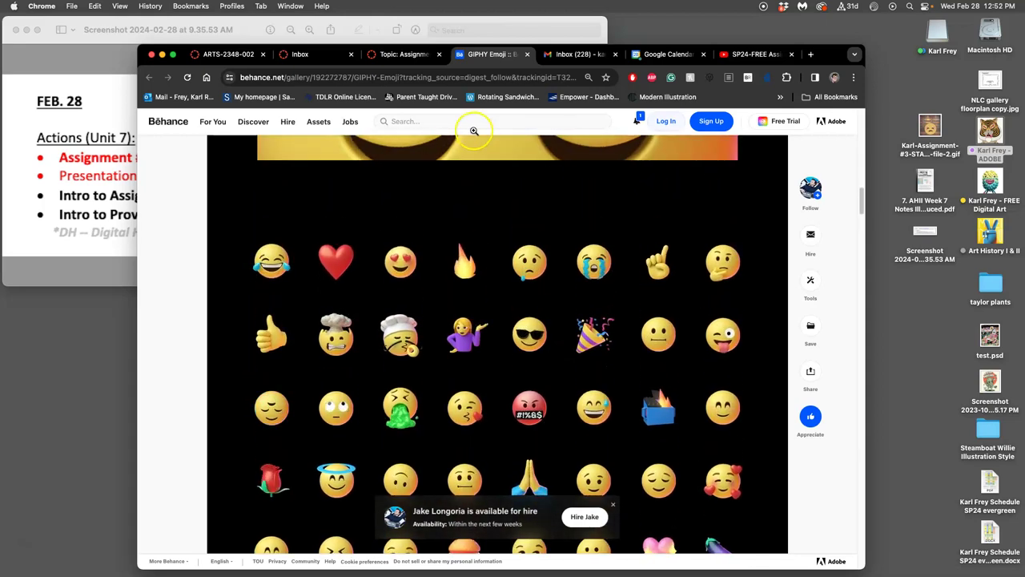
# - Return to the Canvas Assignment #3 discussion tab and look through the GIF examples
pyautogui.click(404, 54)
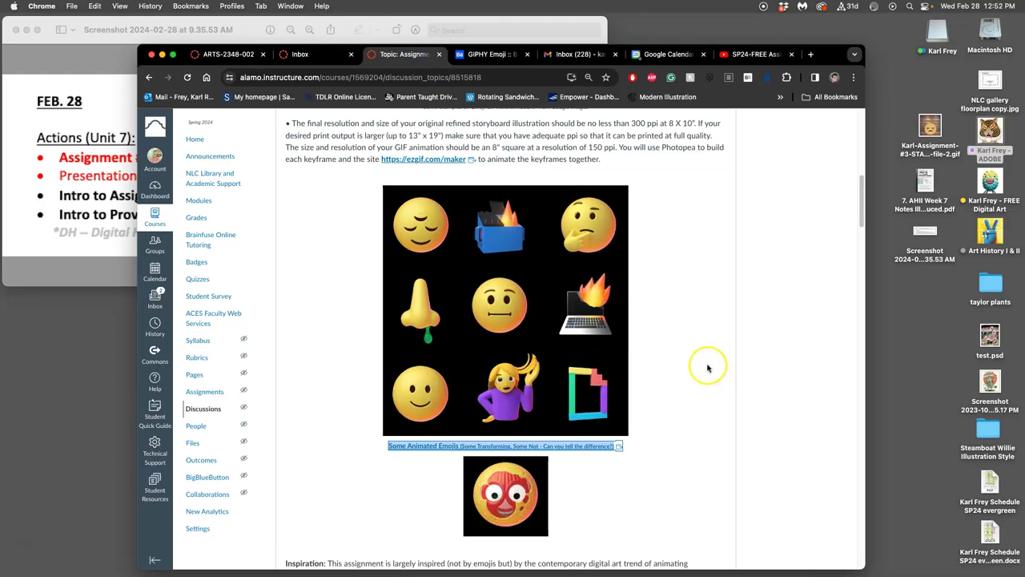
pyautogui.scroll(3, 707, 366)
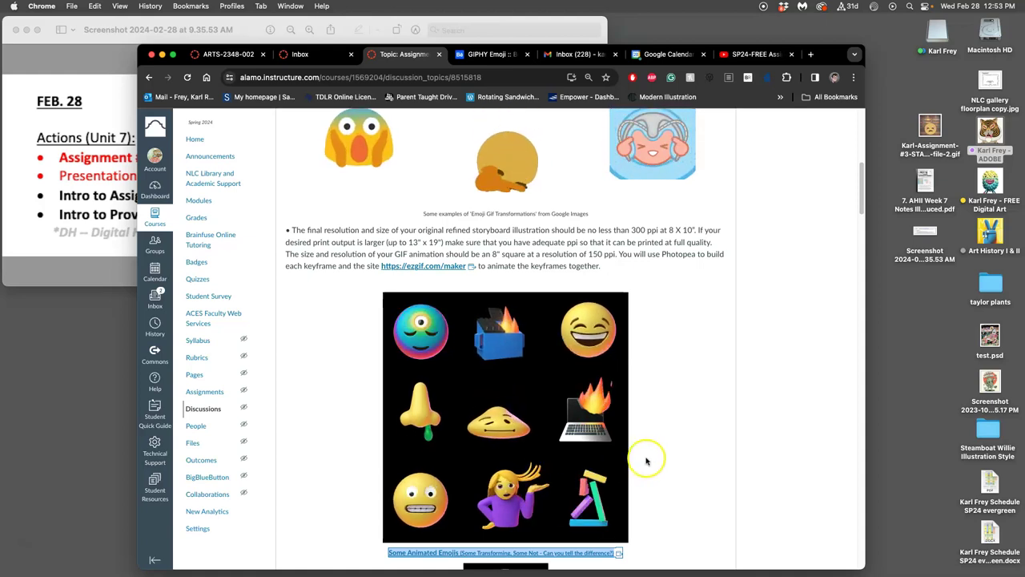
pyautogui.scroll(-4, 647, 457)
pyautogui.scroll(-10, 647, 460)
pyautogui.scroll(15, 608, 472)
pyautogui.scroll(-4, 524, 500)
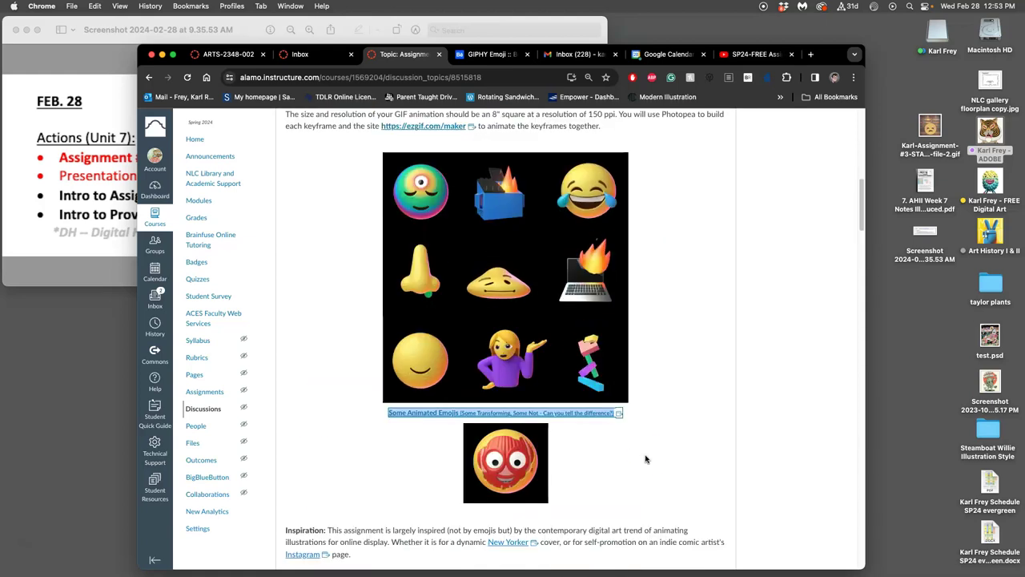
# - Scroll to the instructor's example reply with the storyboard sketch and emoji assets
pyautogui.click(568, 475)
pyautogui.scroll(-3, 596, 473)
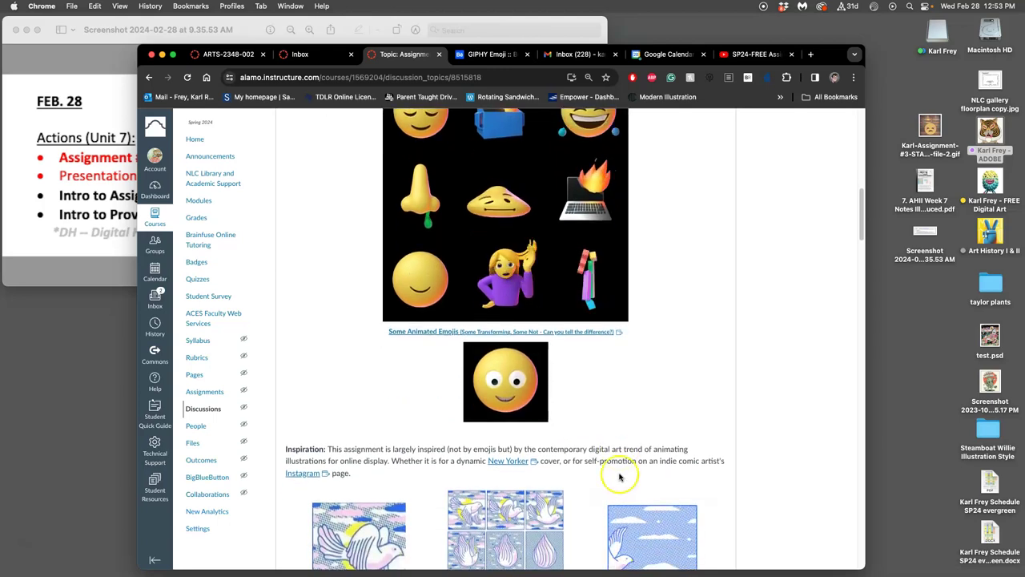
pyautogui.scroll(1, 609, 448)
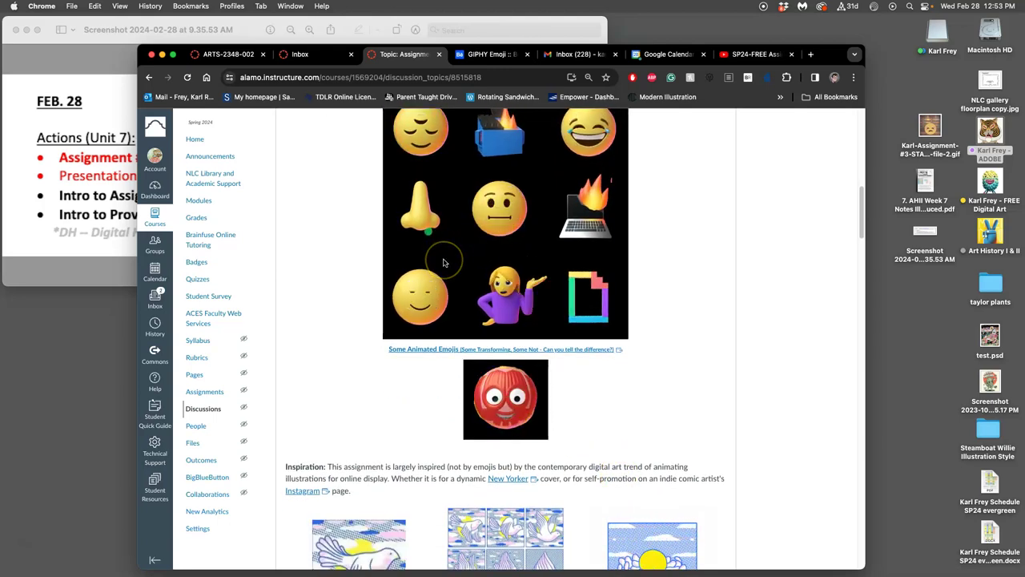
pyautogui.scroll(1, 480, 241)
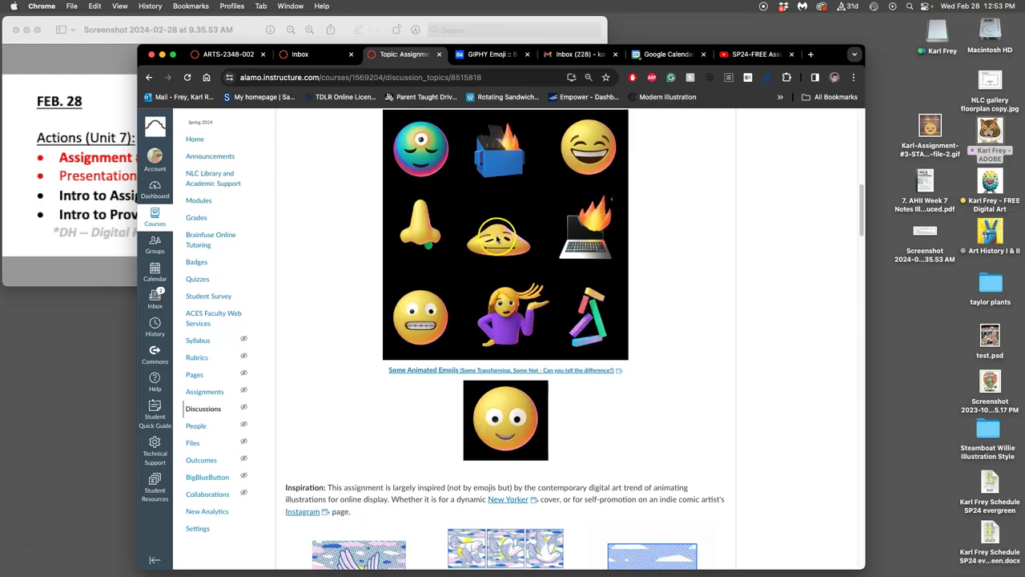
pyautogui.scroll(-5, 511, 306)
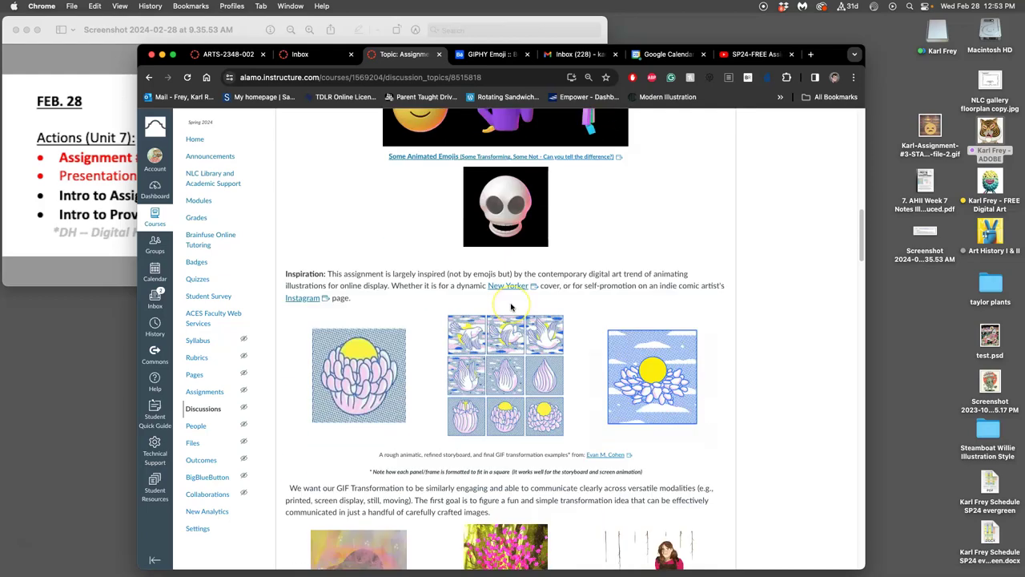
pyautogui.scroll(-20, 510, 307)
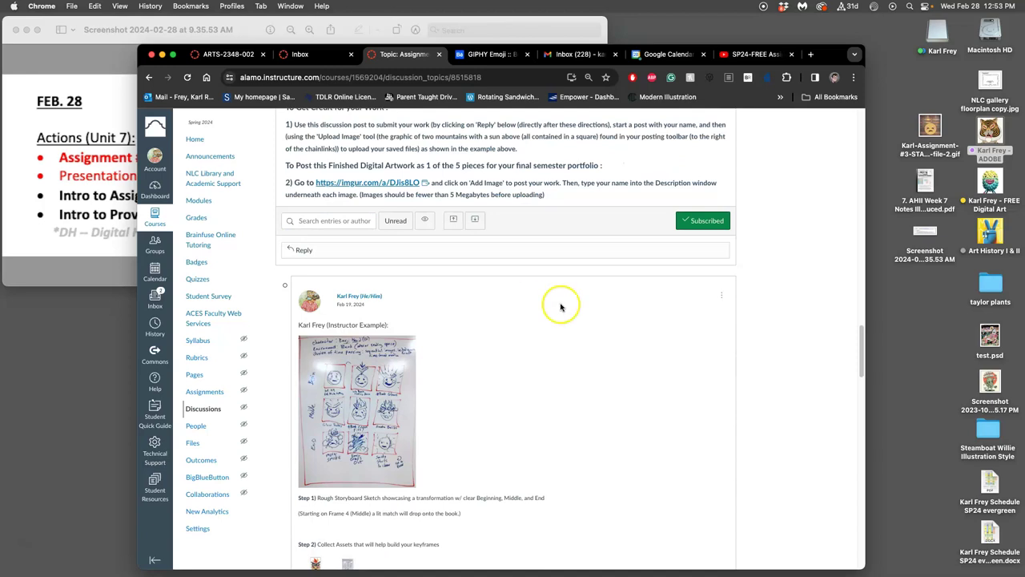
pyautogui.scroll(-2, 592, 311)
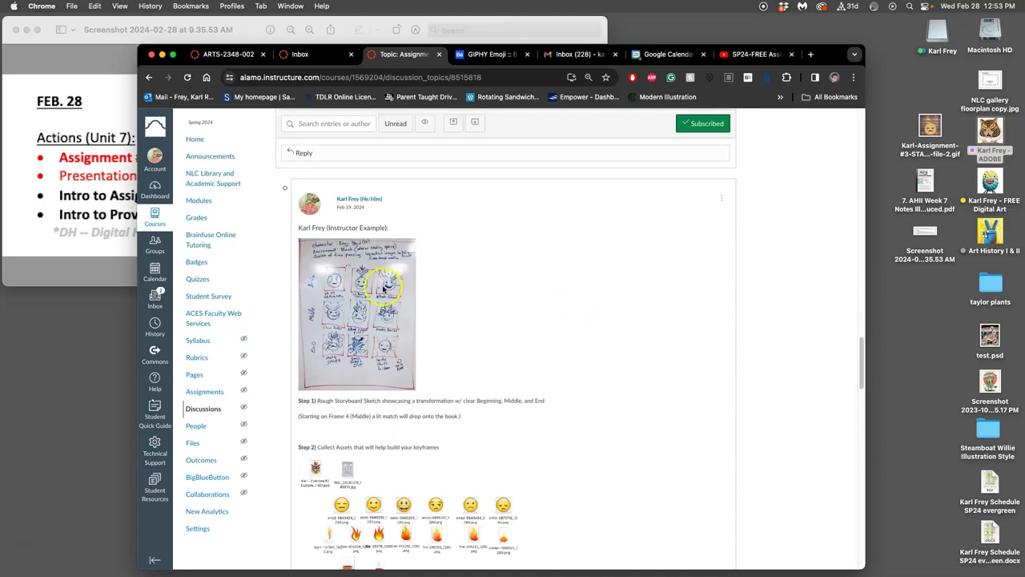
# - Edit the instructor's example post, replacing the bold word 'Step' with 'Requirement'
pyautogui.click(722, 198)
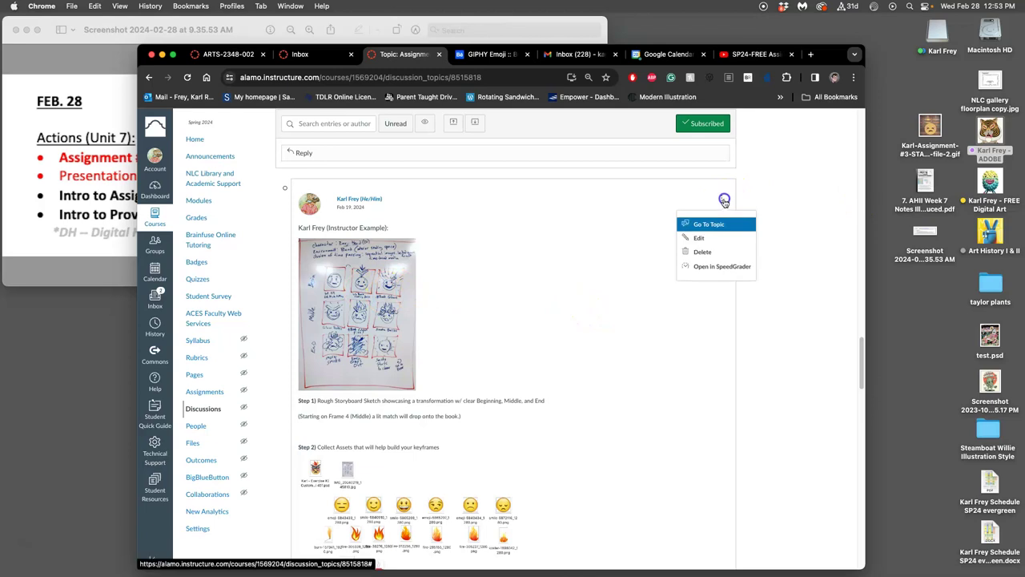
pyautogui.click(704, 241)
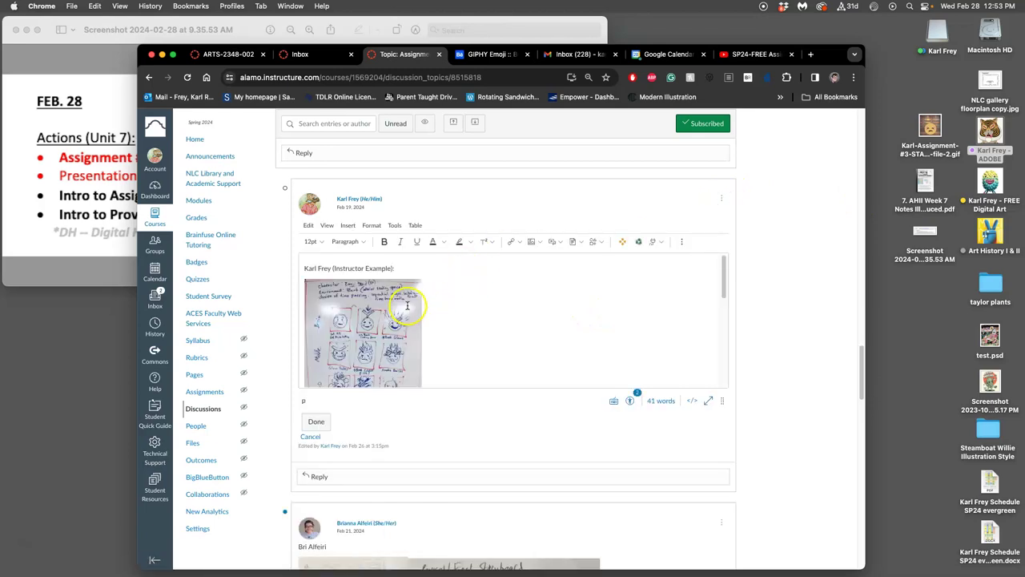
pyautogui.click(317, 365)
pyautogui.write('Requirement')
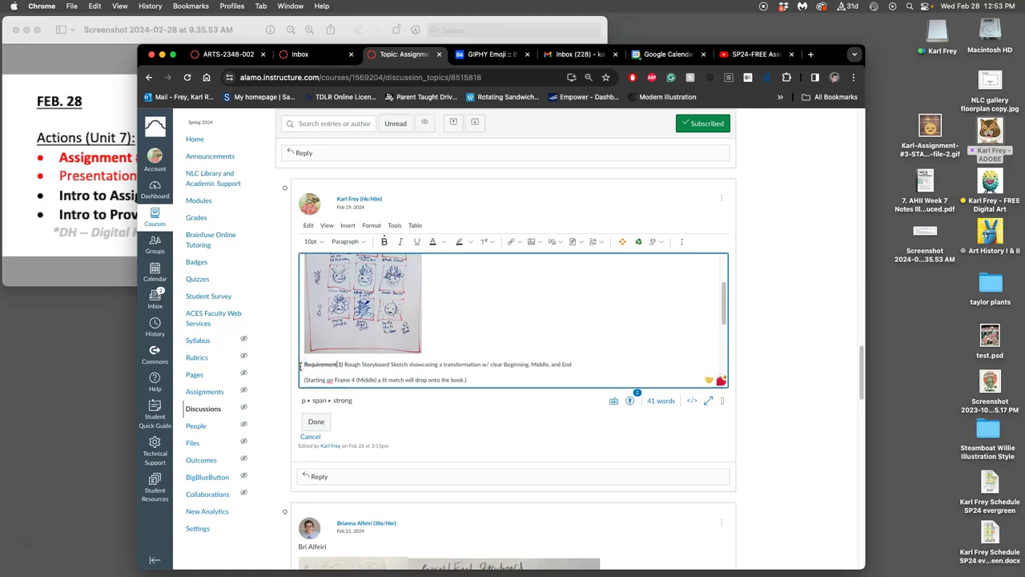
# - Delete the pasted emoji fire image and the 'Starting on Frame 4' and Step 2 lines
pyautogui.click(474, 369)
pyautogui.scroll(-1, 480, 379)
pyautogui.moveTo(470, 358); pyautogui.dragTo(304, 358)
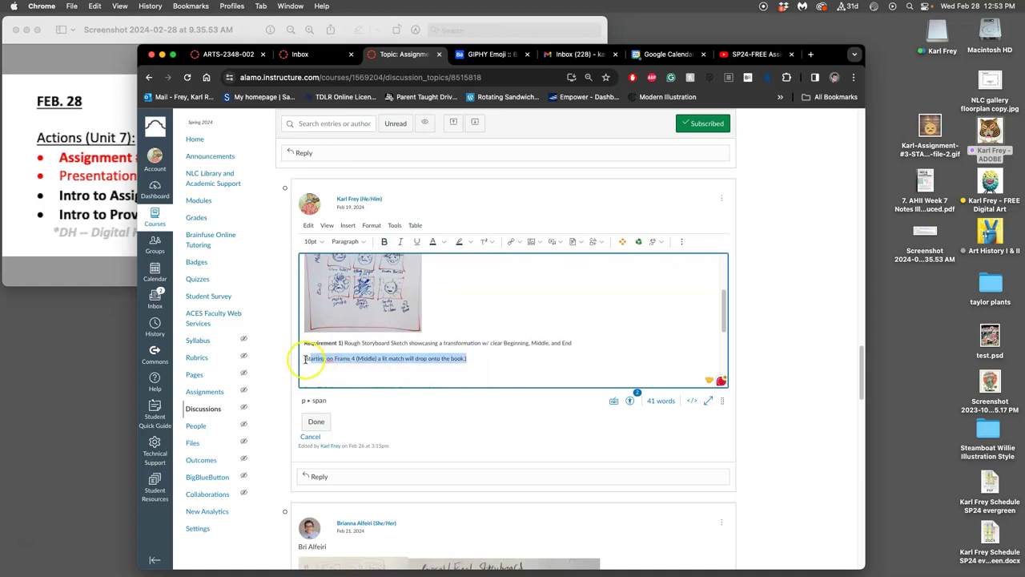
pyautogui.press('super+v')
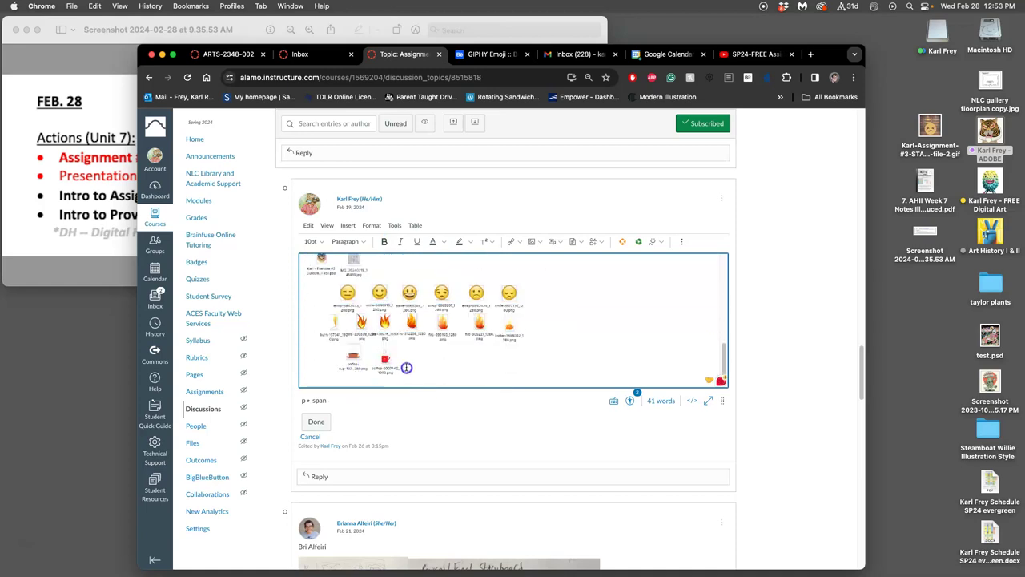
pyautogui.click(395, 361)
pyautogui.press('BackSpace')
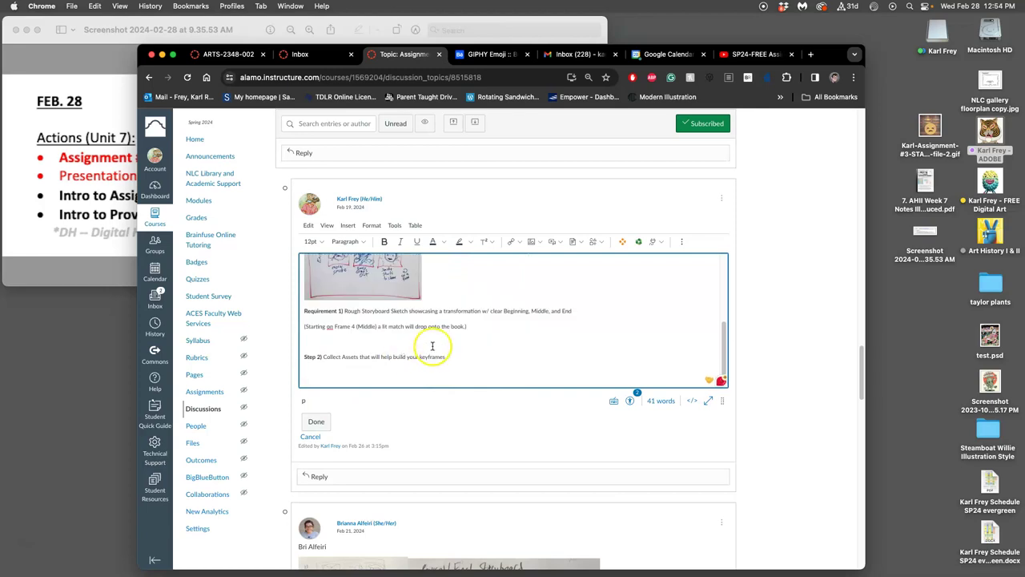
pyautogui.moveTo(451, 356); pyautogui.dragTo(310, 328)
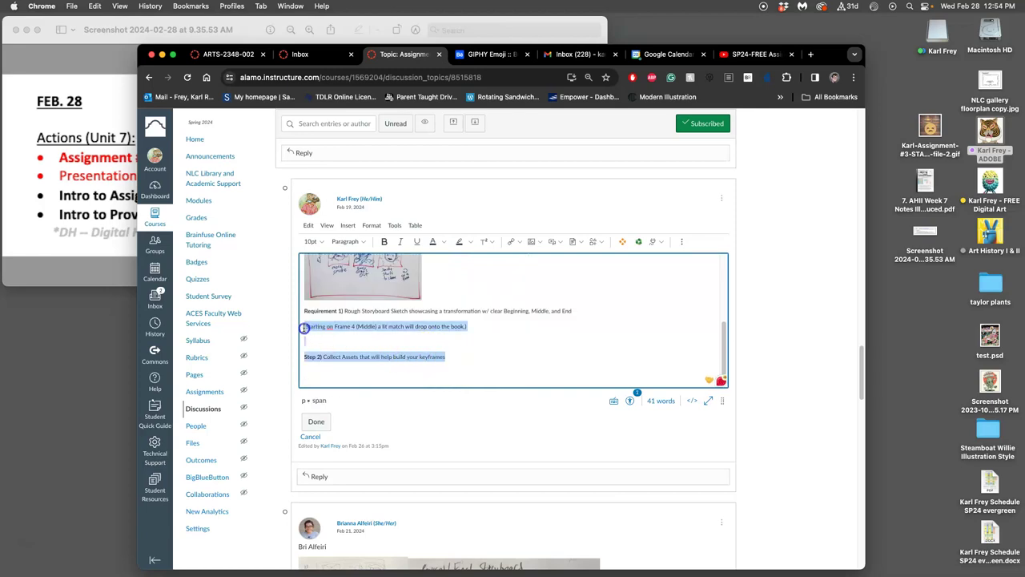
pyautogui.press('BackSpace')
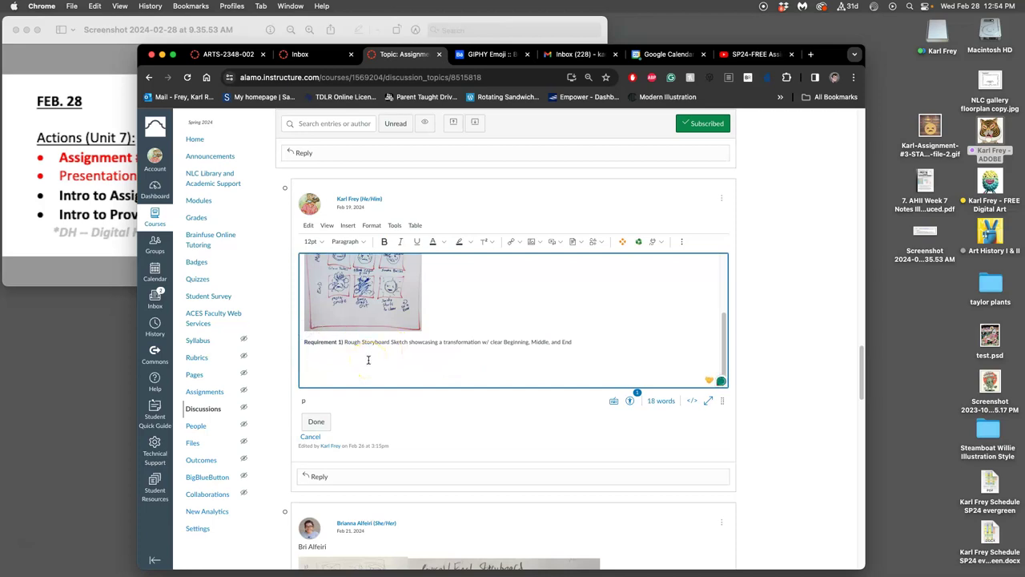
pyautogui.press('Return')
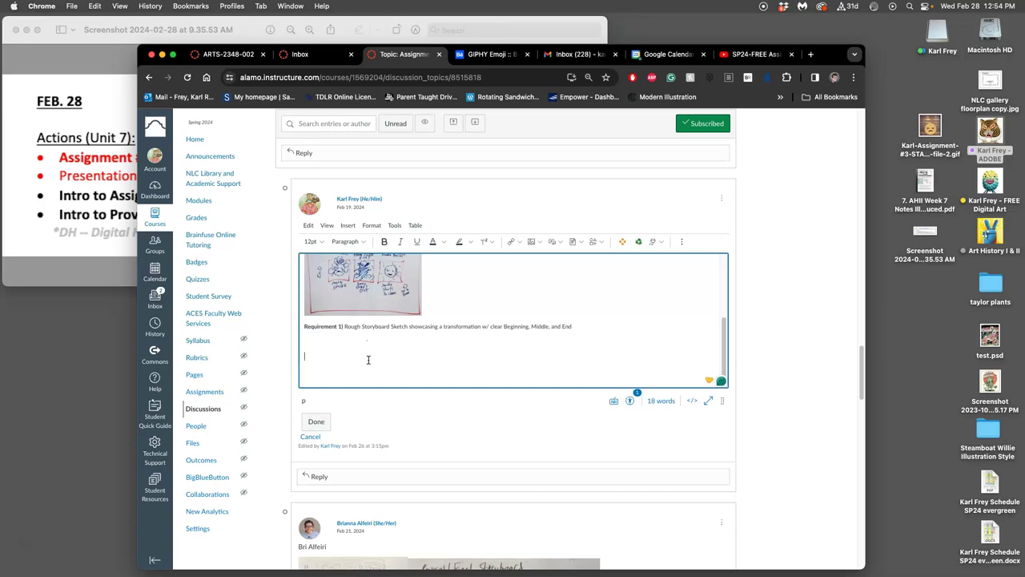
# - Copy the bold 'Requirement 1)' label onto the new line and renumber it 'Requirement 2)'
pyautogui.moveTo(344, 326); pyautogui.dragTo(289, 327)
pyautogui.press('cmd+c')
pyautogui.click(315, 357)
pyautogui.press('cmd+v')
pyautogui.click(339, 357)
pyautogui.press('BackSpace')
pyautogui.press('BackSpace')
pyautogui.write('2)')
# - Add unbolded 'Final Gif Animation File (8" x 8" @ 100ppi) 800 x 800 px' and save the post
pyautogui.moveTo(384, 326); pyautogui.dragTo(361, 328)
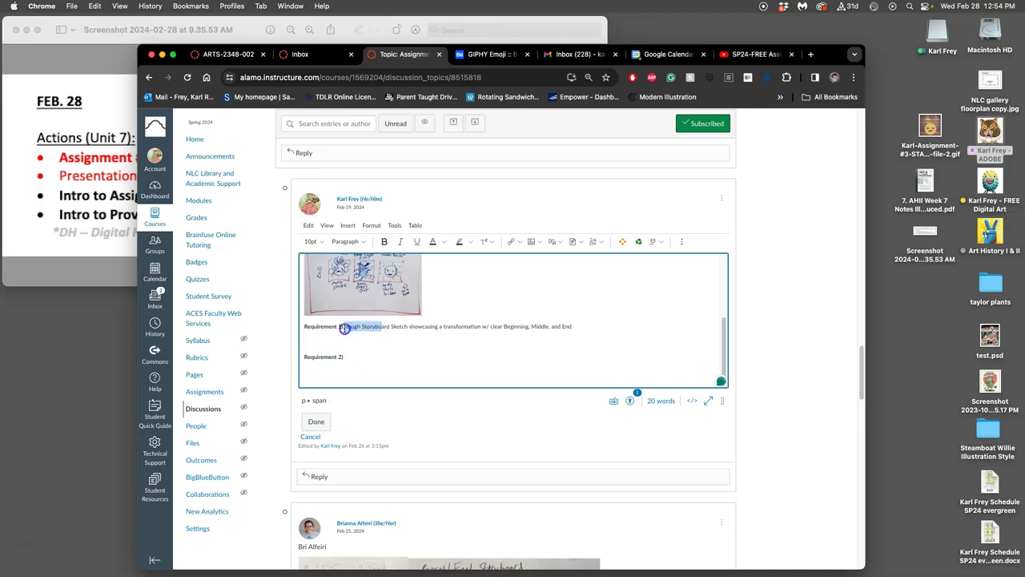
pyautogui.click(380, 357)
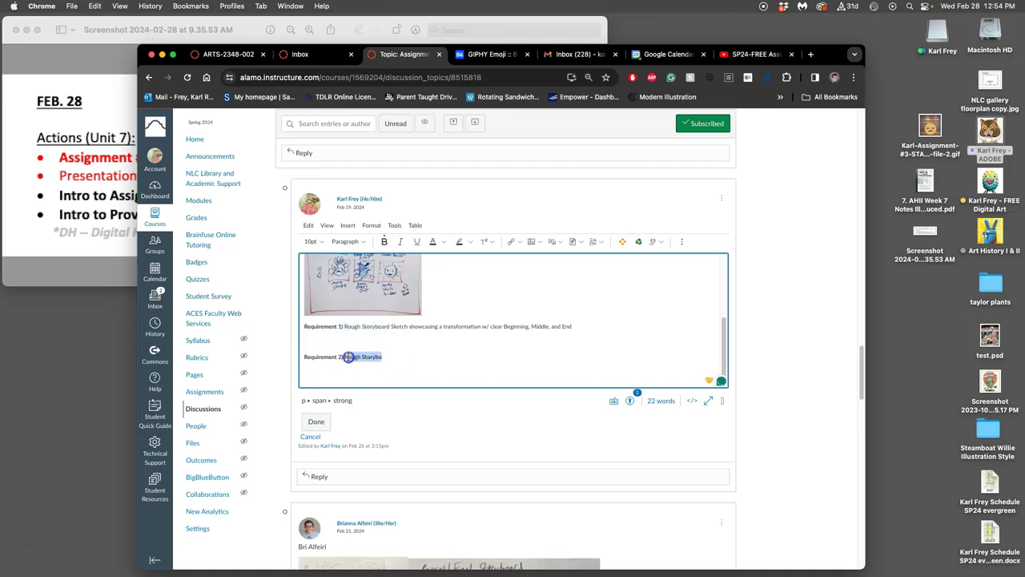
pyautogui.click(384, 241)
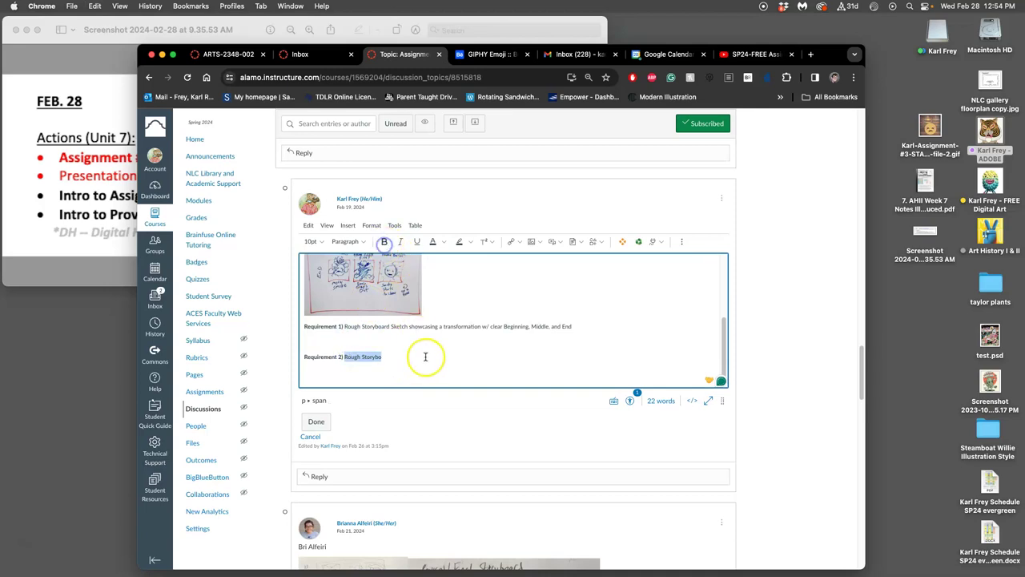
pyautogui.write('Final Gif Animation')
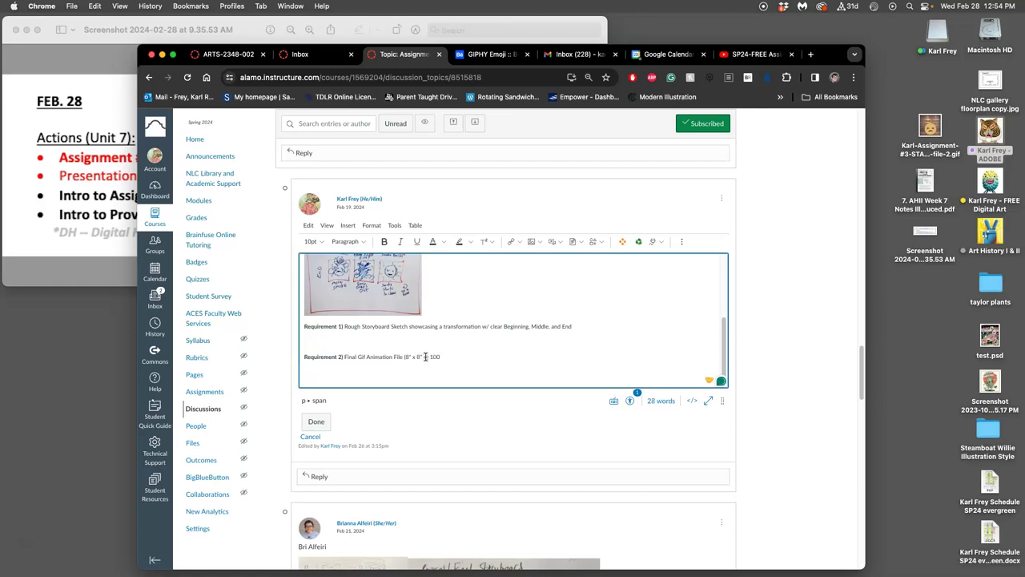
pyautogui.click(426, 356)
pyautogui.write('@')
pyautogui.moveTo(489, 357); pyautogui.dragTo(467, 367)
pyautogui.click(317, 421)
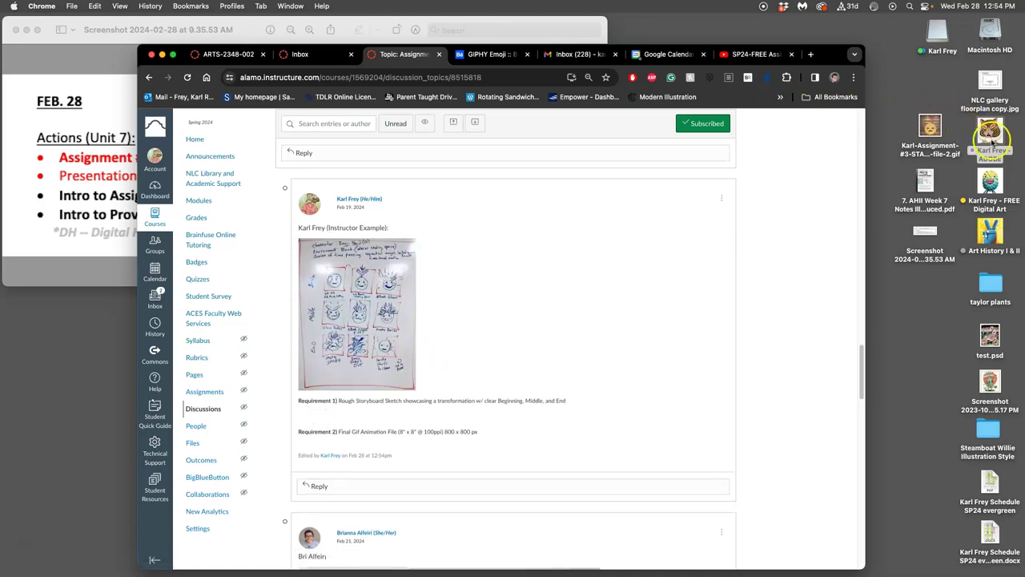
# - Open the FREE Digital Art folder, move its window aside, and open the stage GIF in Preview
pyautogui.doubleClick(990, 178)
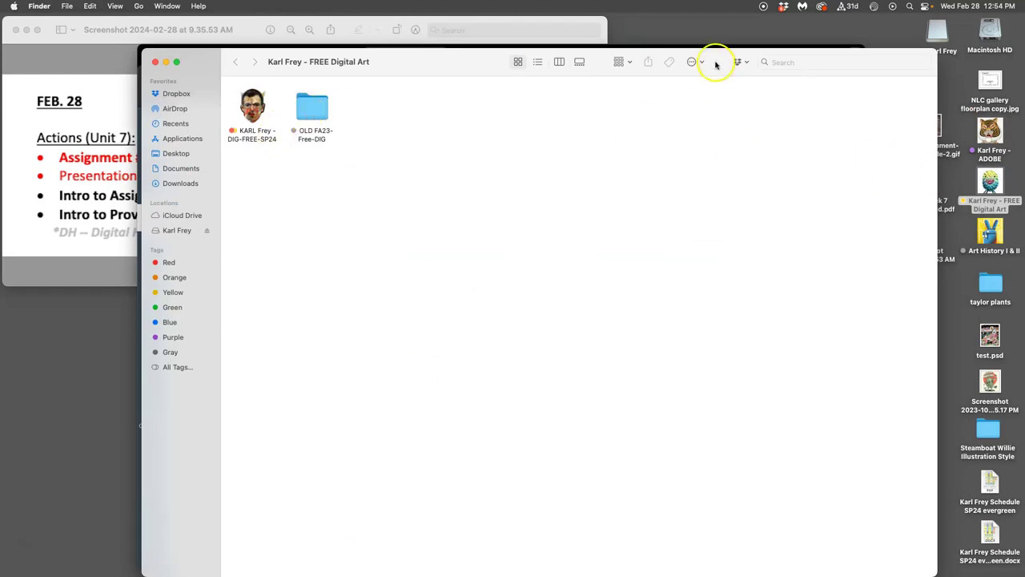
pyautogui.moveTo(716, 61); pyautogui.dragTo(798, 370)
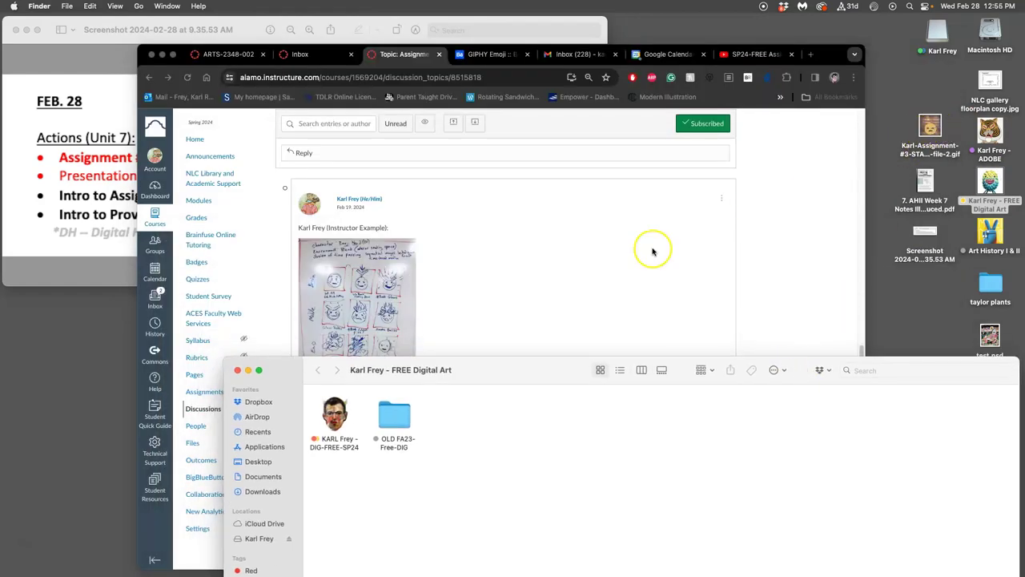
pyautogui.click(609, 269)
pyautogui.doubleClick(929, 128)
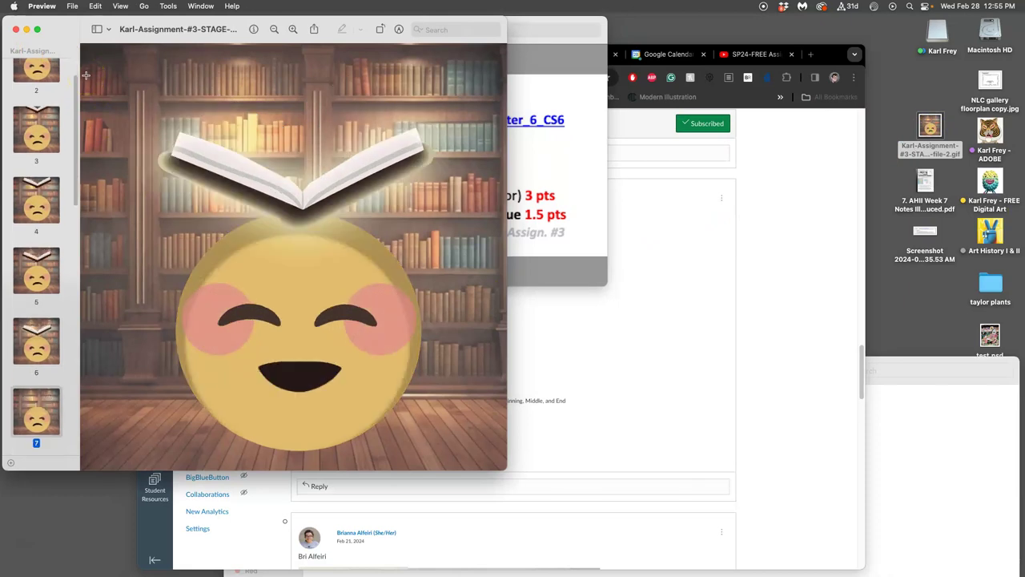
# - Step through the stage GIF's frames in Preview, from frame 18 back to the first, then close it
pyautogui.press('Down')
pyautogui.press('Down')
pyautogui.press('Down')
pyautogui.press('Down')
pyautogui.press('Down')
pyautogui.press('Down')
pyautogui.press('Down')
pyautogui.press('Down')
pyautogui.press('Down')
pyautogui.press('Down')
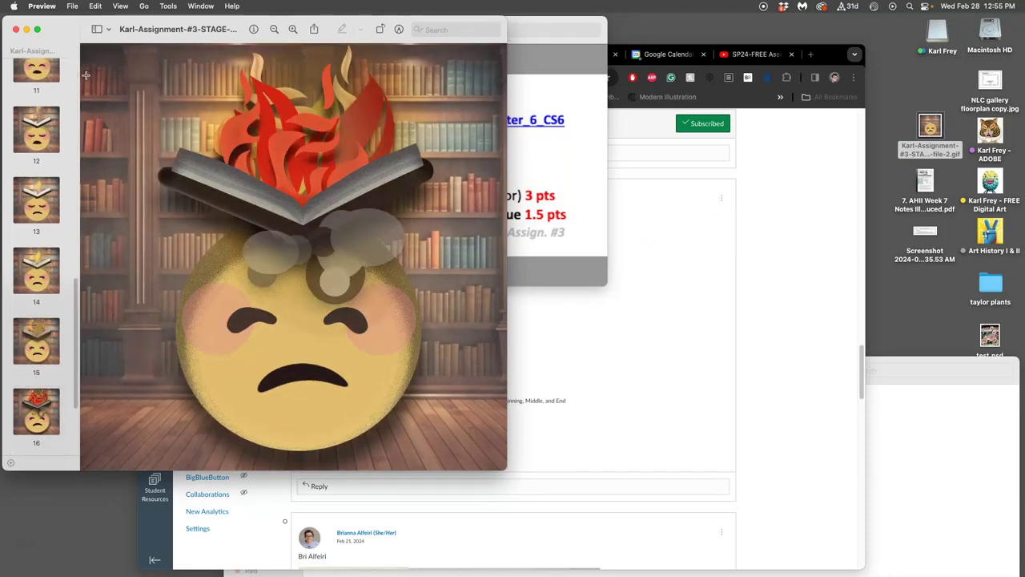
pyautogui.press('Down')
pyautogui.press('Up')
pyautogui.press('Up')
pyautogui.press('Up')
pyautogui.press('Up')
pyautogui.press('Up')
pyautogui.press('Up')
pyautogui.press('Up')
pyautogui.press('Up')
pyautogui.press('Up')
pyautogui.press('Up')
pyautogui.press('Up')
pyautogui.press('Up')
pyautogui.press('Up')
pyautogui.press('Up')
pyautogui.press('Up')
pyautogui.press('Up')
pyautogui.press('Up')
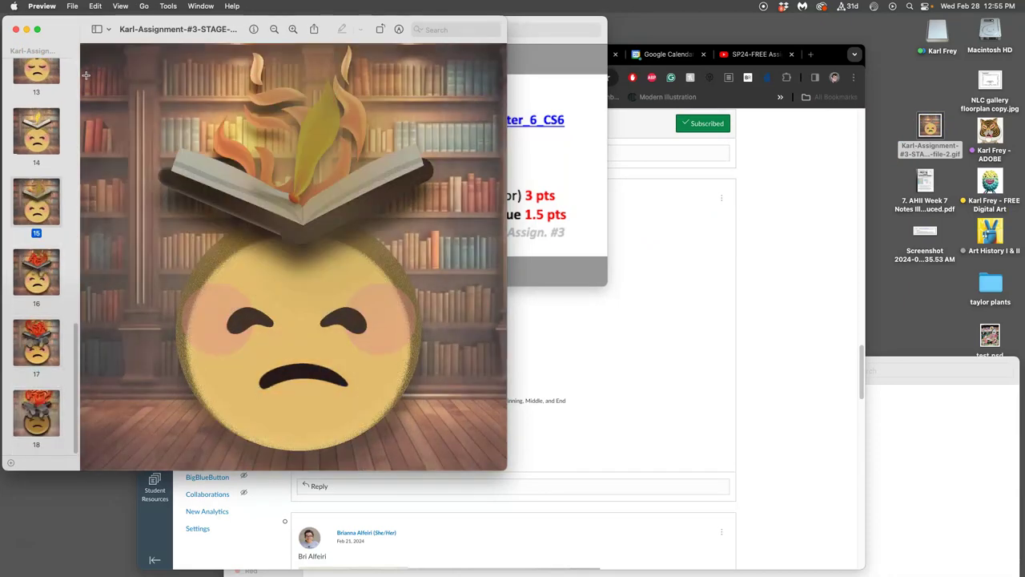
pyautogui.press('Up')
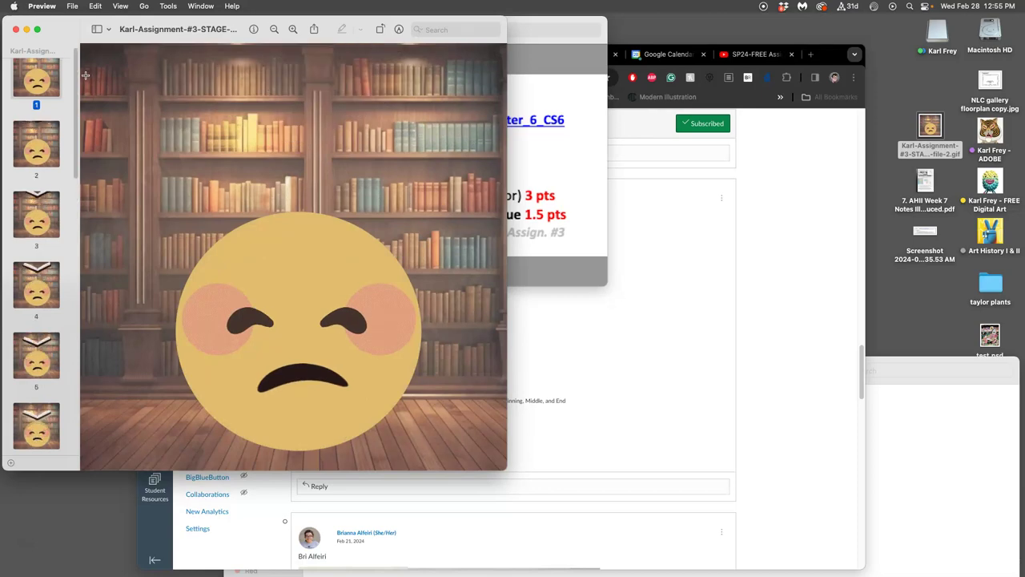
pyautogui.click(16, 31)
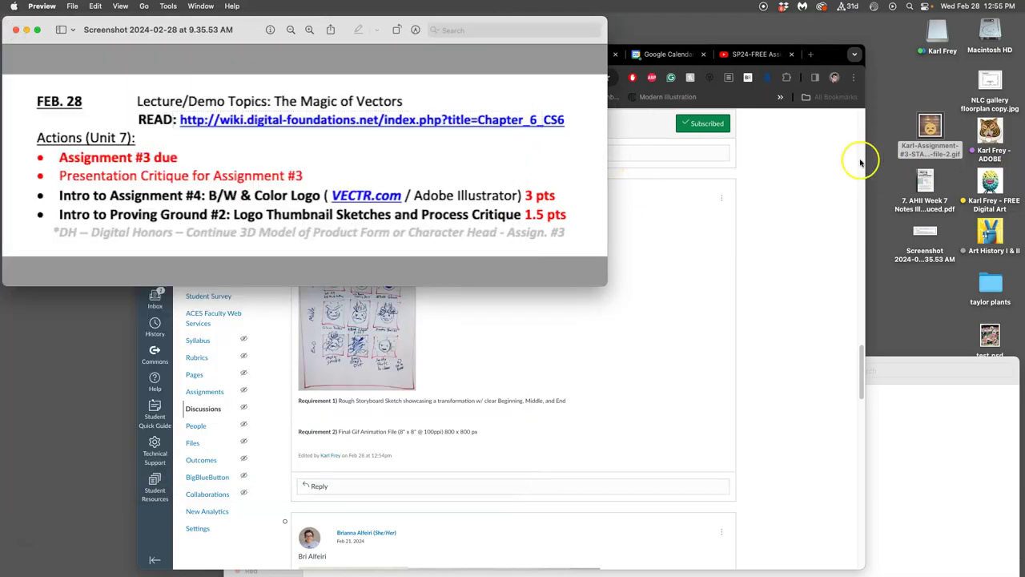
# - Scroll up to the assignment instructions and open the ezgif.com/maker link in a new tab
pyautogui.click(822, 168)
pyautogui.scroll(15, 549, 270)
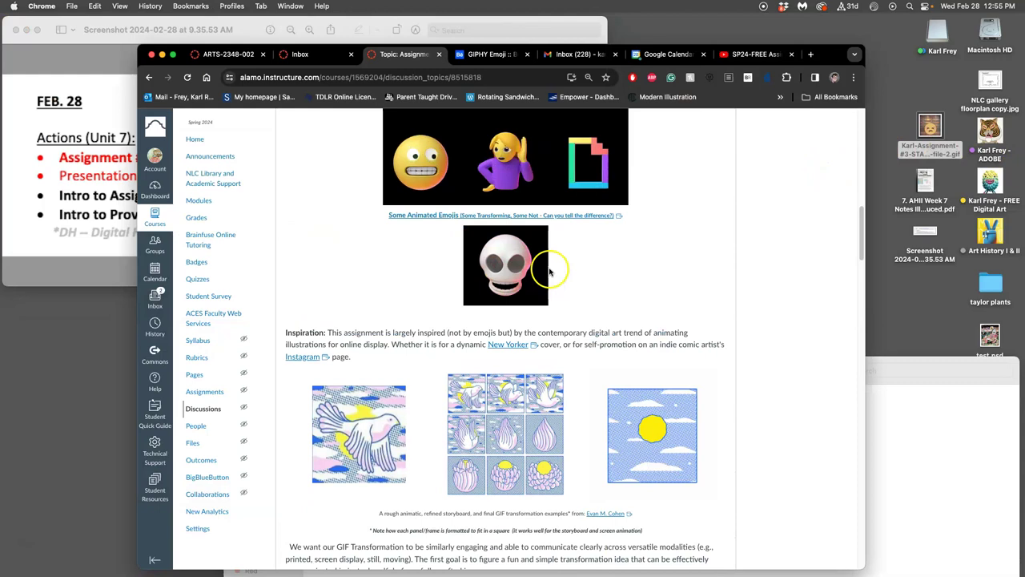
pyautogui.scroll(5, 549, 270)
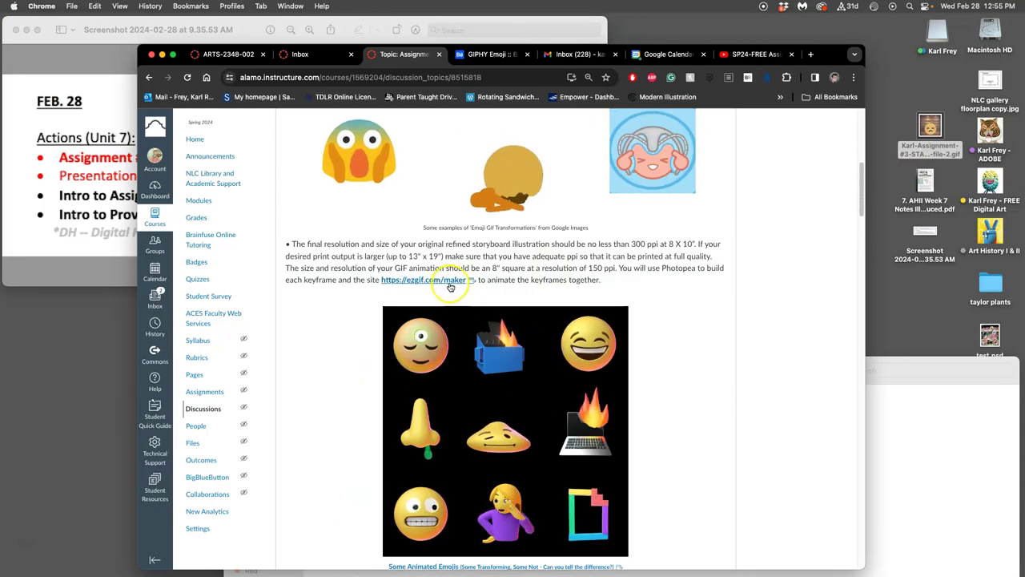
pyautogui.rightClick(451, 280)
pyautogui.click(497, 286)
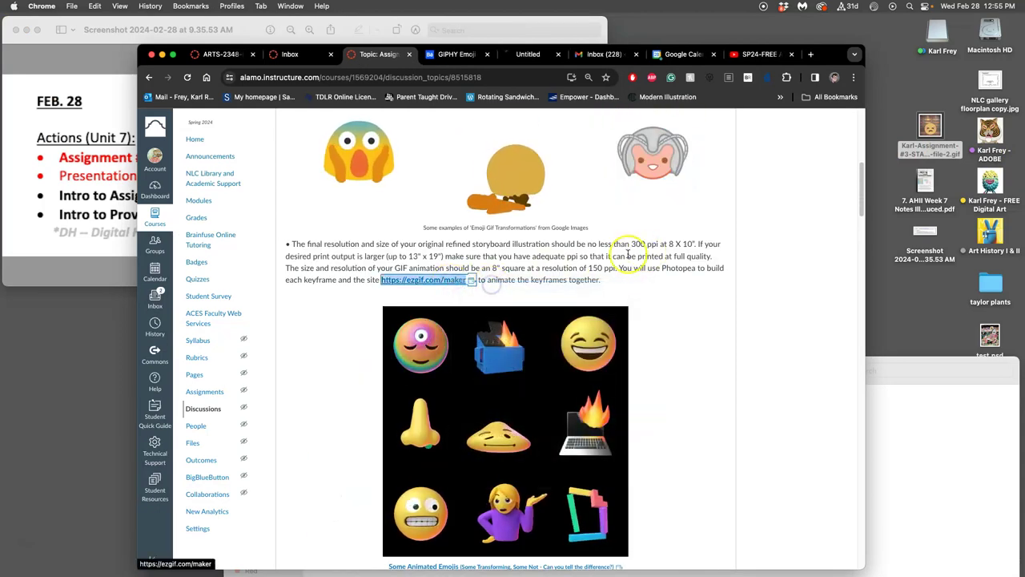
# - Switch to the ezgif Animated GIF Maker tab and open the desktop stage GIF in Safari
pyautogui.click(529, 57)
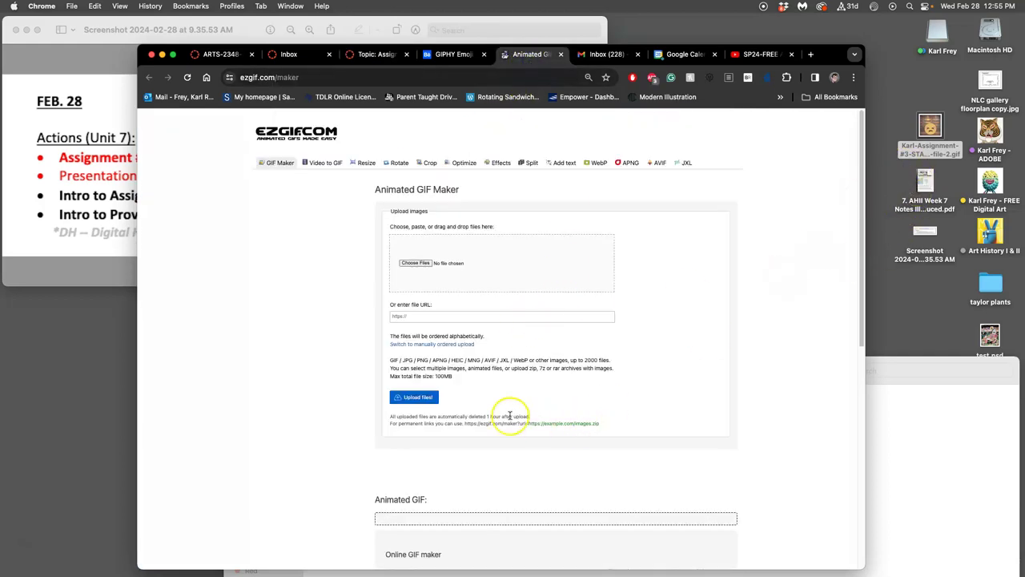
pyautogui.scroll(-5, 460, 416)
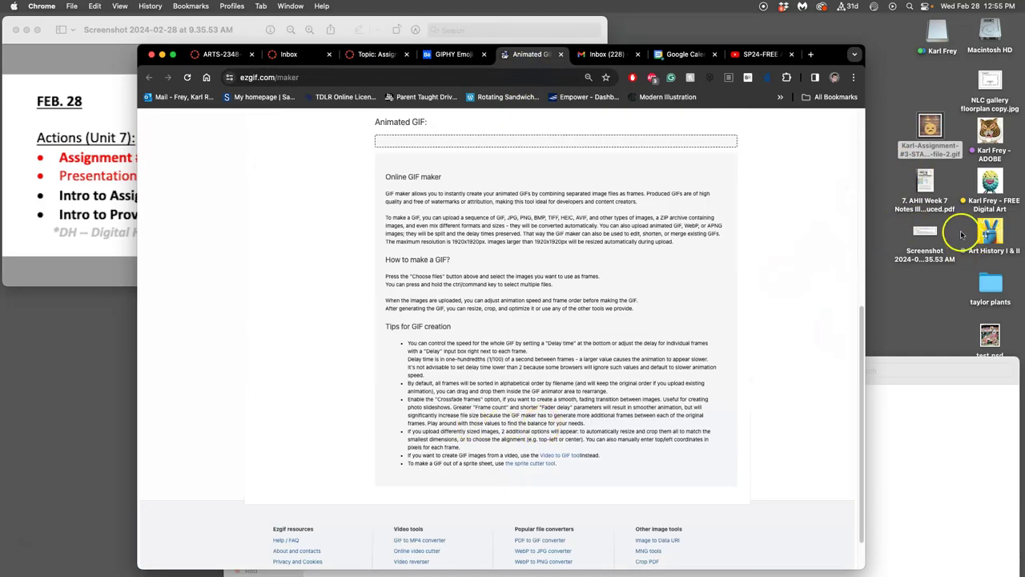
pyautogui.rightClick(929, 126)
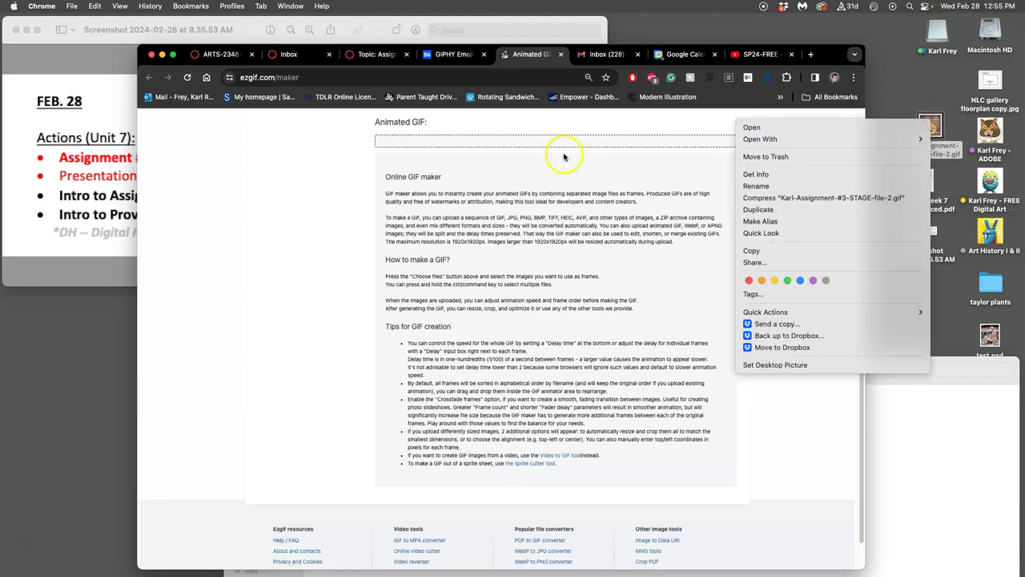
pyautogui.moveTo(860, 147)
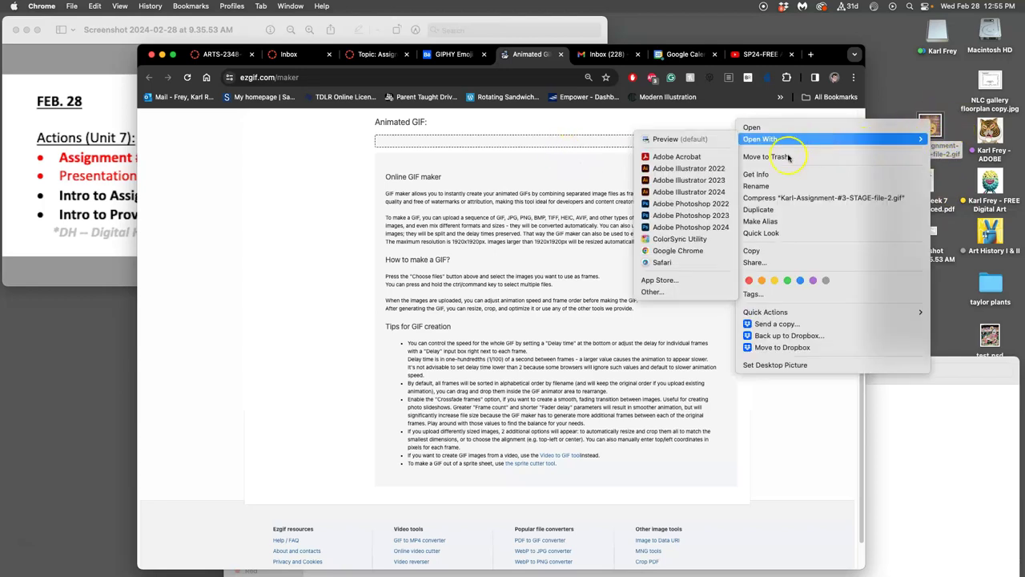
pyautogui.click(664, 265)
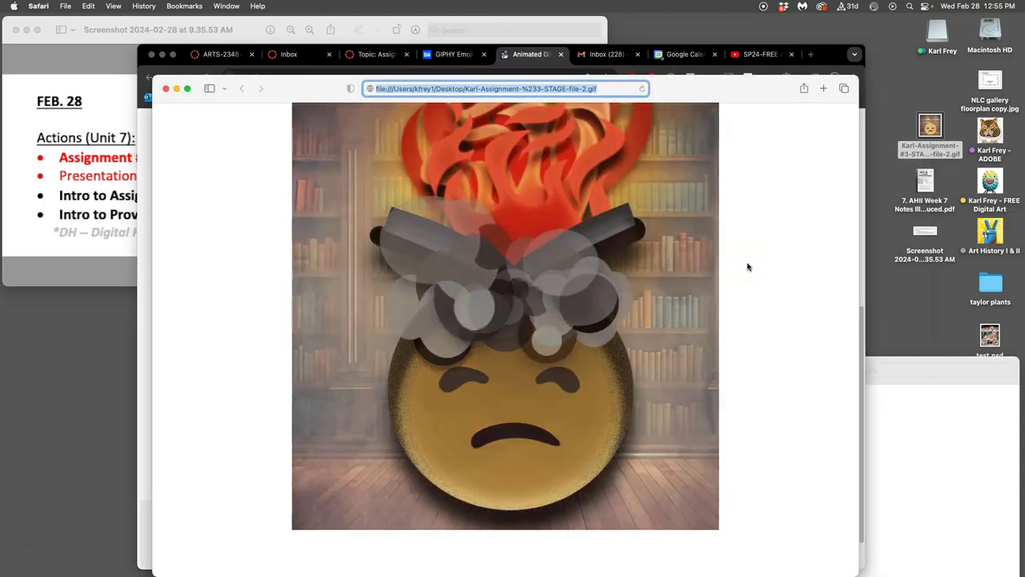
# - Watch the stage GIF loop in Safari, move its window right, and return to the ezgif page
pyautogui.click(732, 270)
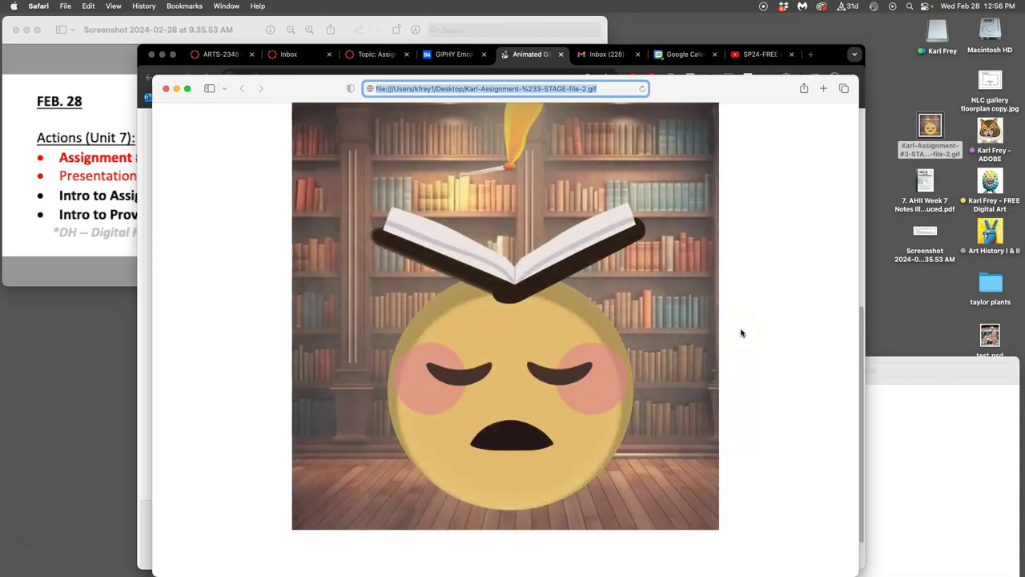
pyautogui.click(705, 340)
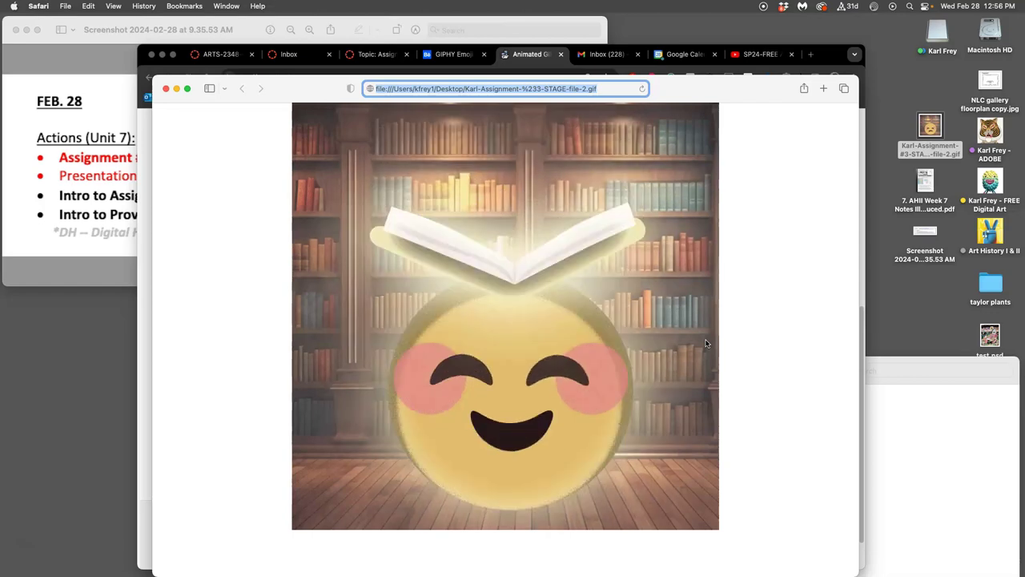
pyautogui.click(694, 333)
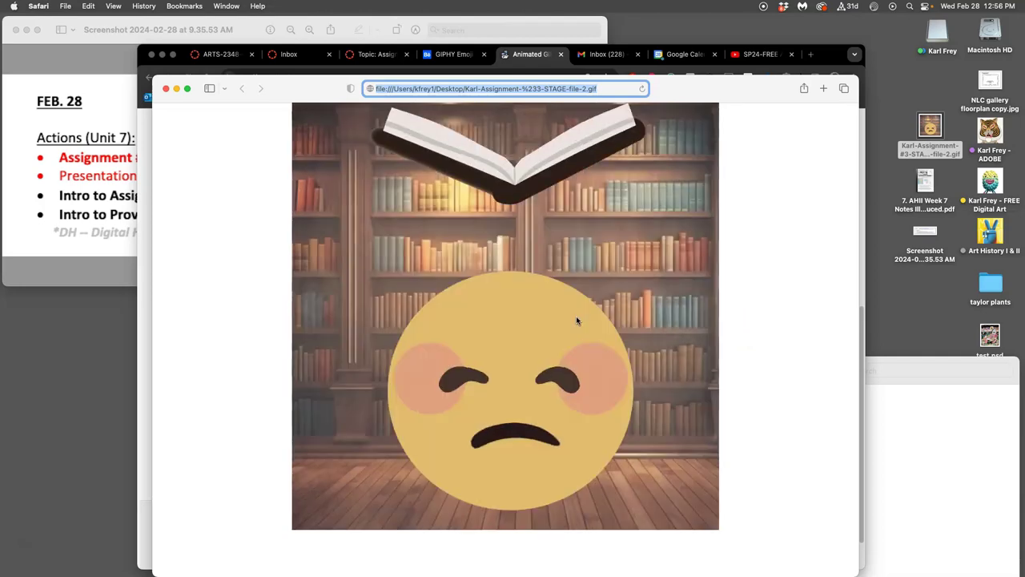
pyautogui.moveTo(284, 88); pyautogui.dragTo(450, 85)
pyautogui.click(286, 208)
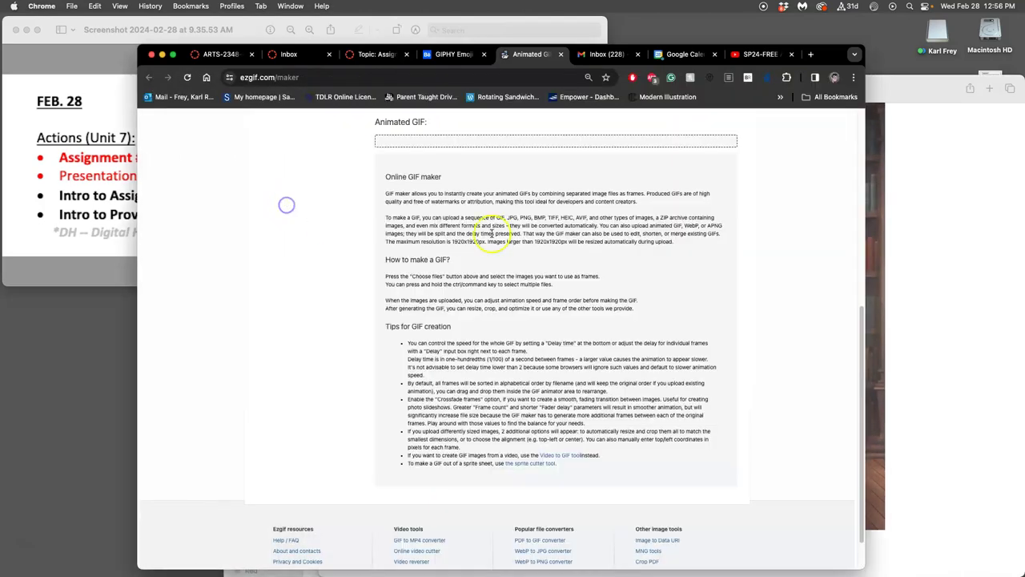
# - Return to the Canvas discussion, then view and close the saved emoji GIF preview
pyautogui.click(377, 54)
pyautogui.scroll(-15, 495, 313)
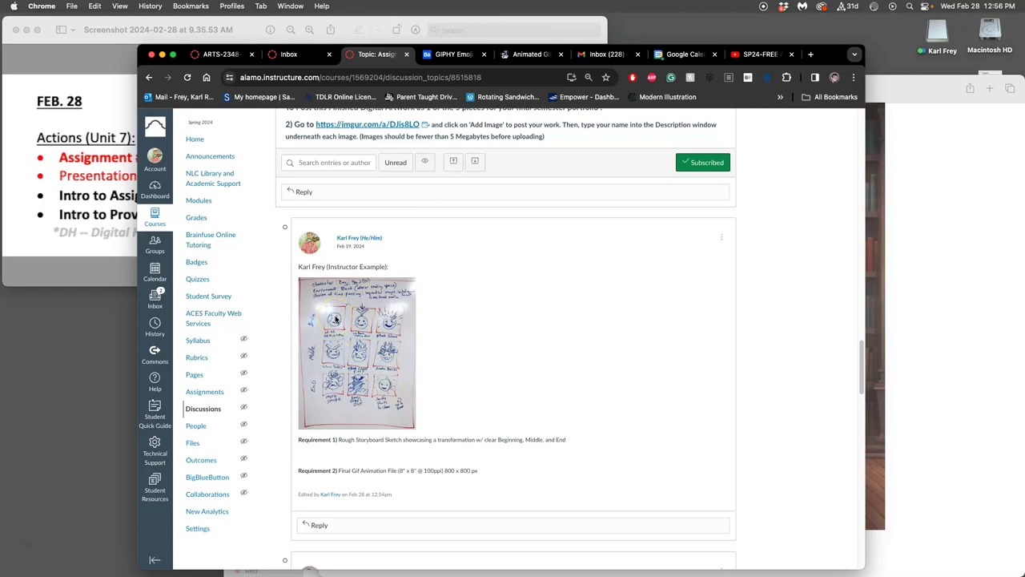
pyautogui.click(896, 228)
pyautogui.click(332, 89)
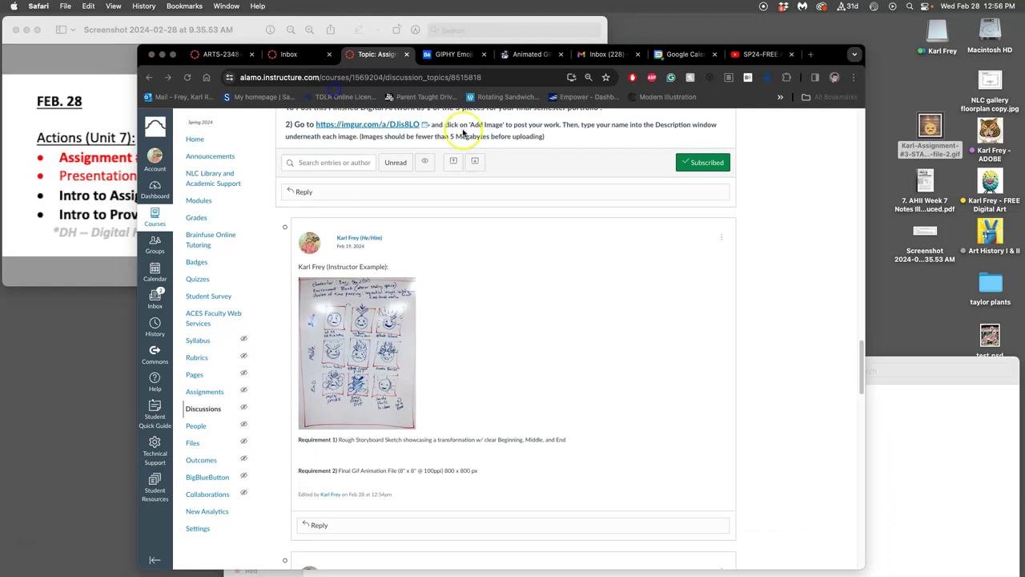
# - Open the Digital Art > DIG-FREE-SP24 > Assignment #3 folder in Finder
pyautogui.click(880, 182)
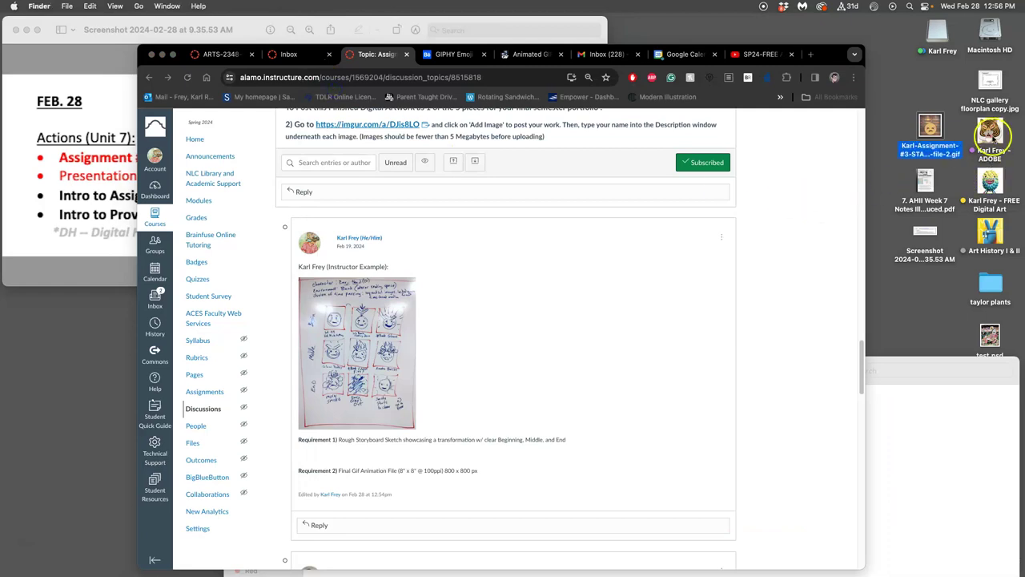
pyautogui.doubleClick(990, 179)
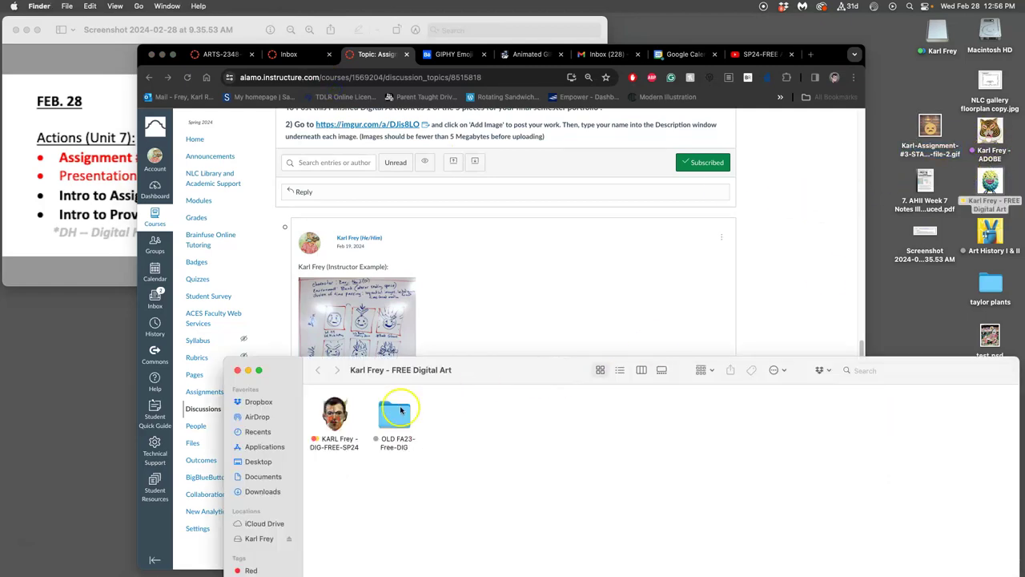
pyautogui.doubleClick(337, 416)
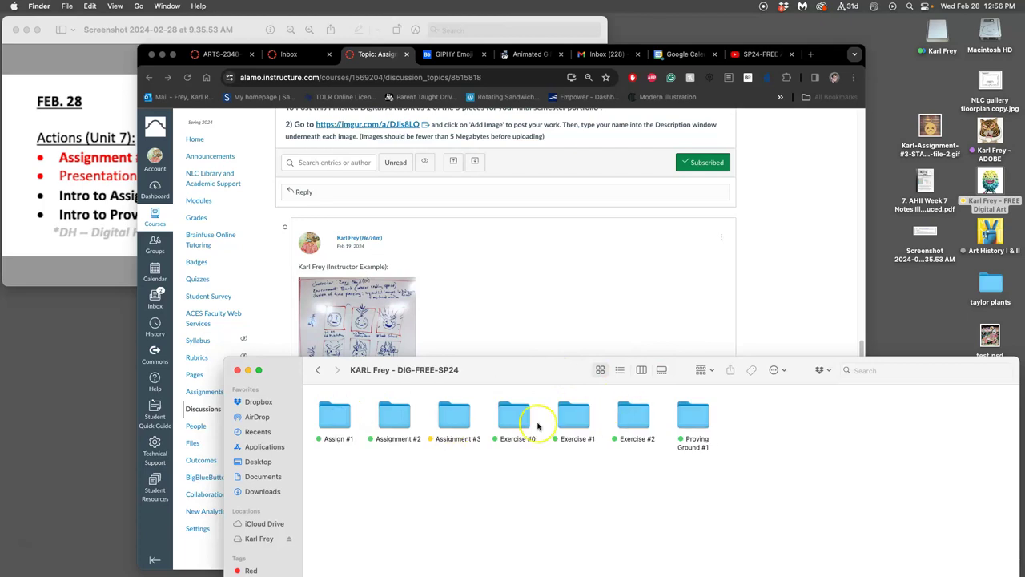
pyautogui.click(458, 422)
pyautogui.doubleClick(458, 422)
# - Move the folder window up, swap the Assets File and STAGE file icons, and open a new browser tab
pyautogui.moveTo(543, 366); pyautogui.dragTo(494, 196)
pyautogui.click(709, 255)
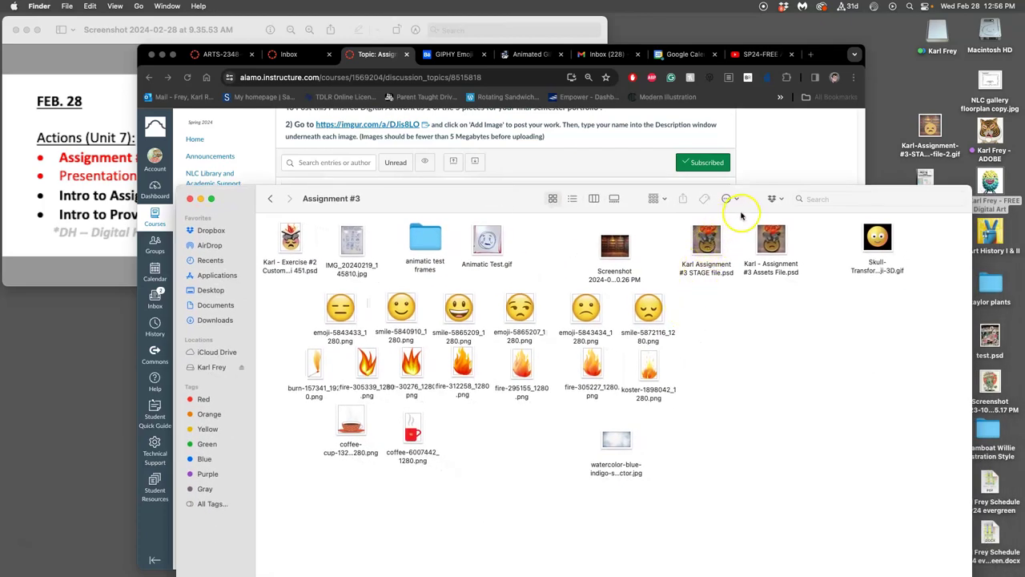
pyautogui.moveTo(772, 242); pyautogui.dragTo(691, 243)
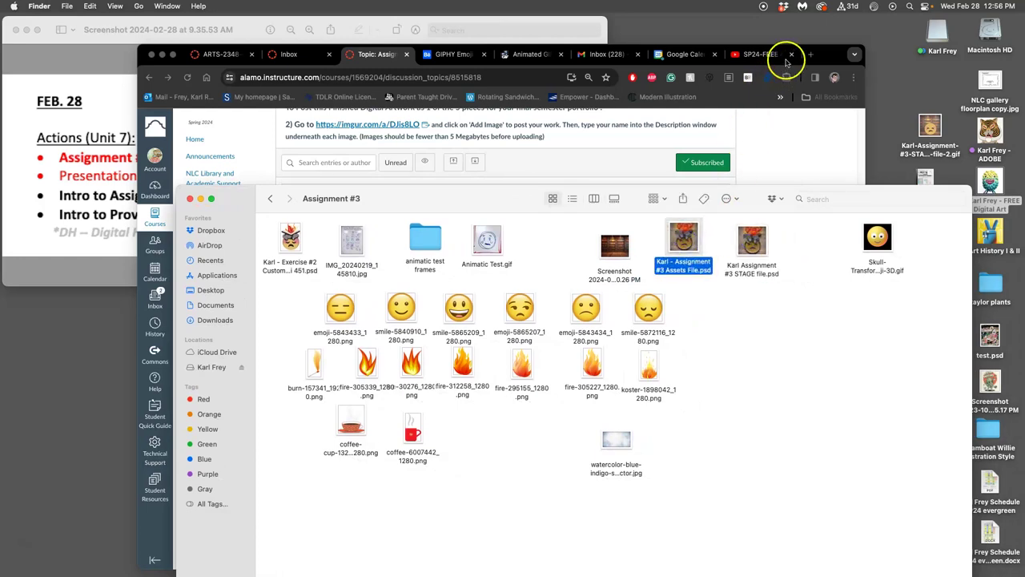
pyautogui.click(811, 54)
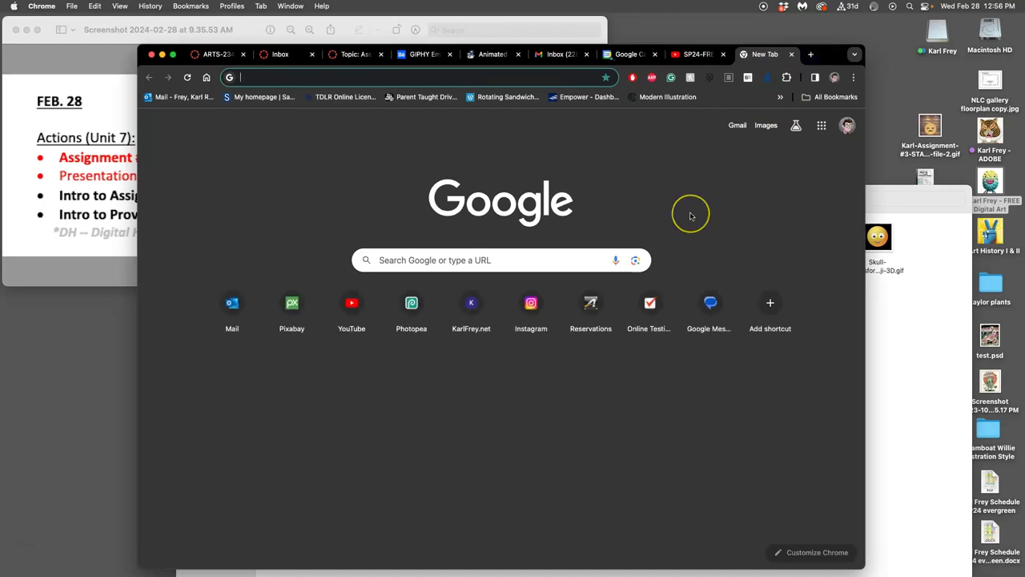
# - Load photopea.com and move the Assignment #3 folder window out of Photopea's way
pyautogui.write('photopea.com')
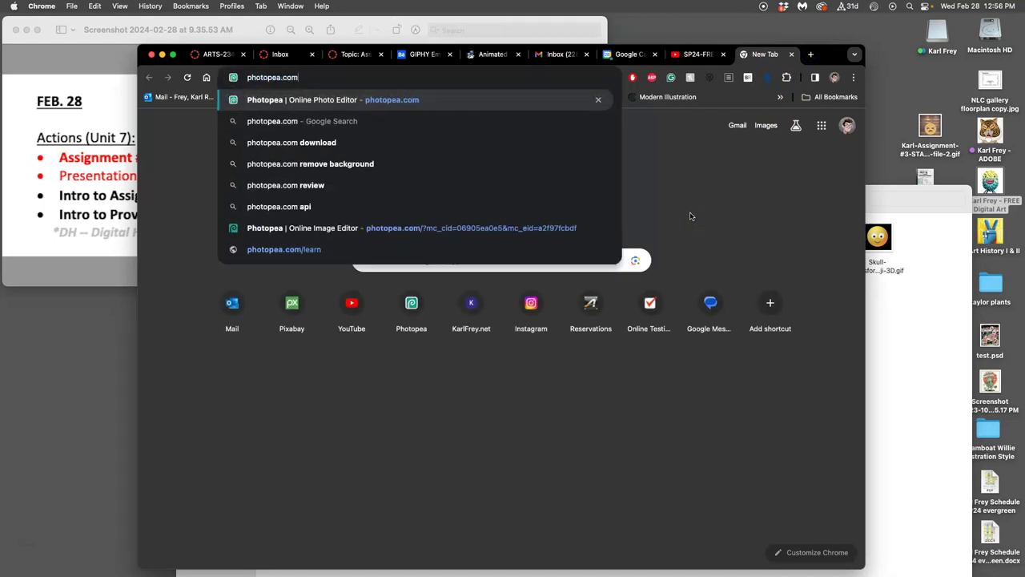
pyautogui.press('Return')
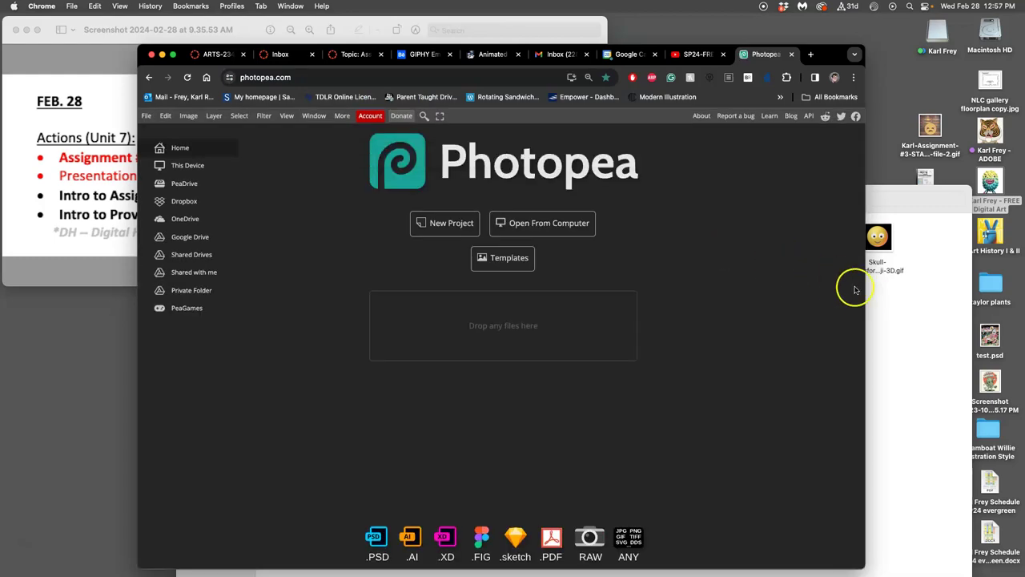
pyautogui.click(887, 296)
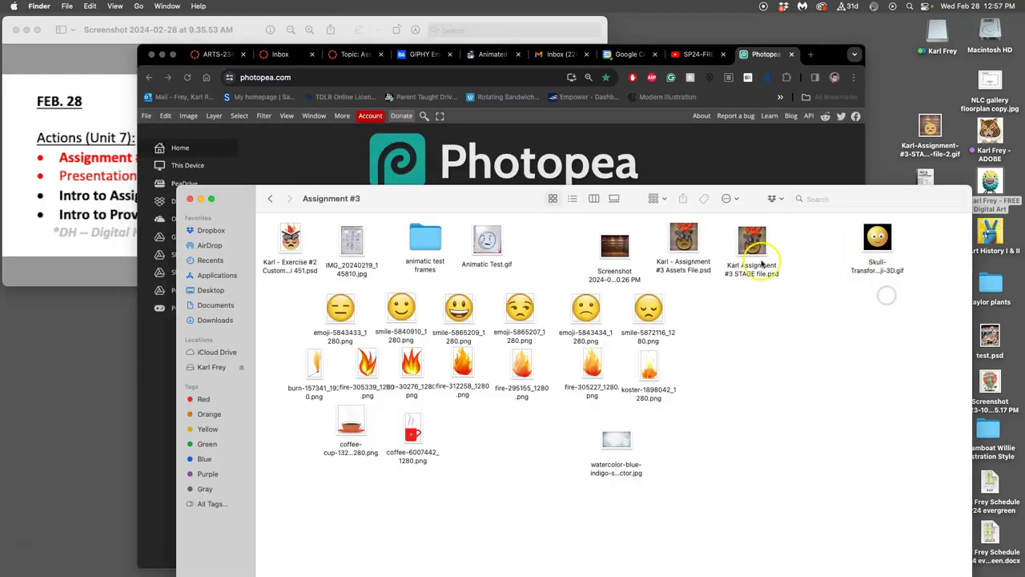
pyautogui.moveTo(536, 213); pyautogui.dragTo(689, 407)
pyautogui.moveTo(841, 432); pyautogui.dragTo(516, 346)
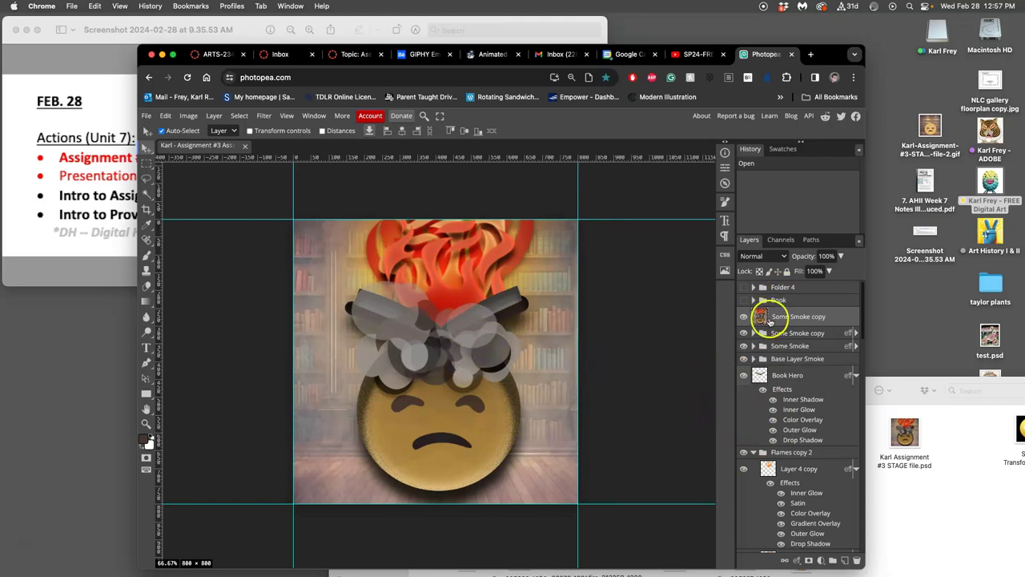
# - Open the Assignment #3 STAGE file.psd from DIG-FREE-SP24 > Assignment #3 via File > Open
pyautogui.click(927, 427)
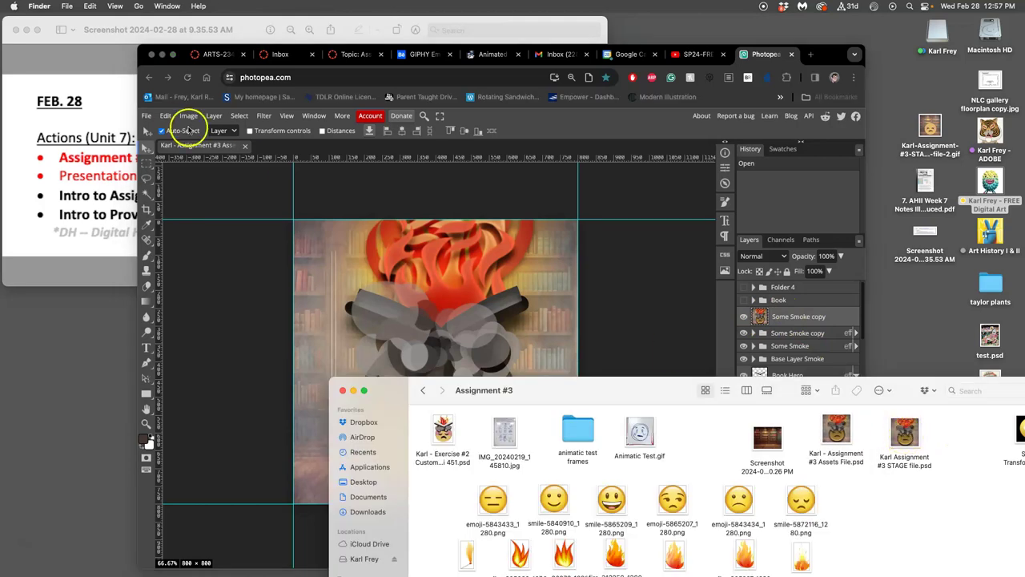
pyautogui.click(227, 171)
pyautogui.click(147, 117)
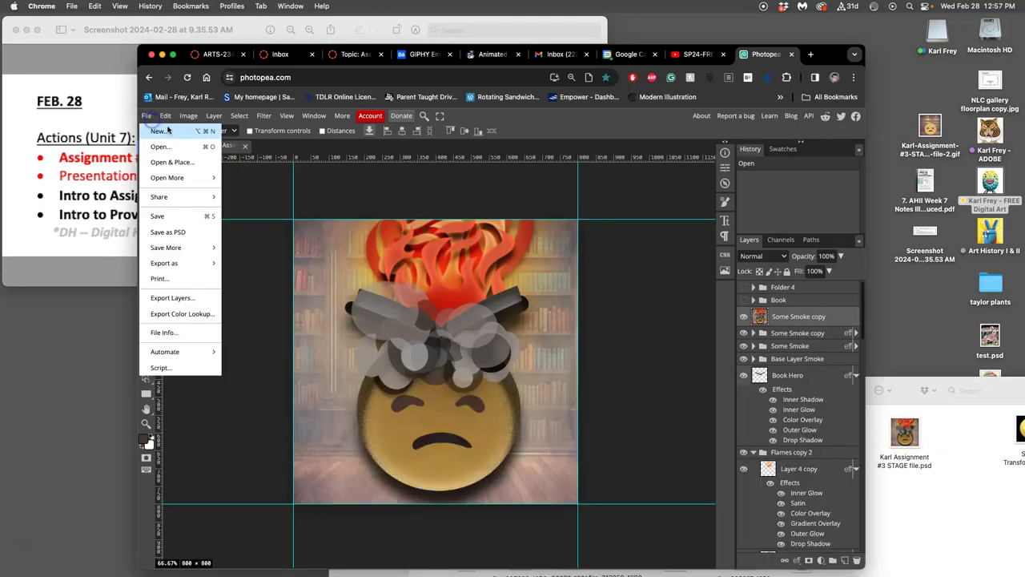
pyautogui.click(161, 148)
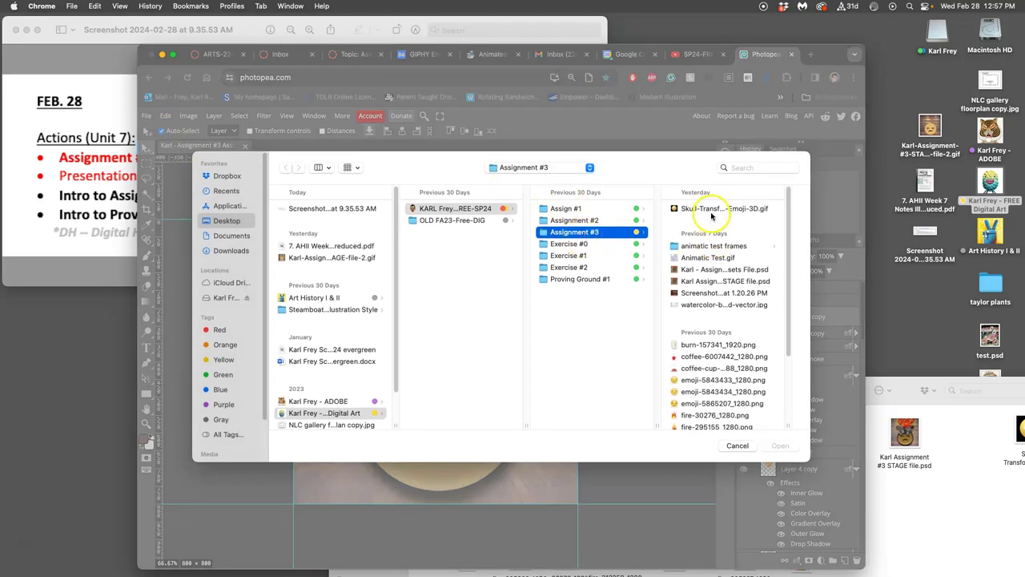
pyautogui.click(482, 210)
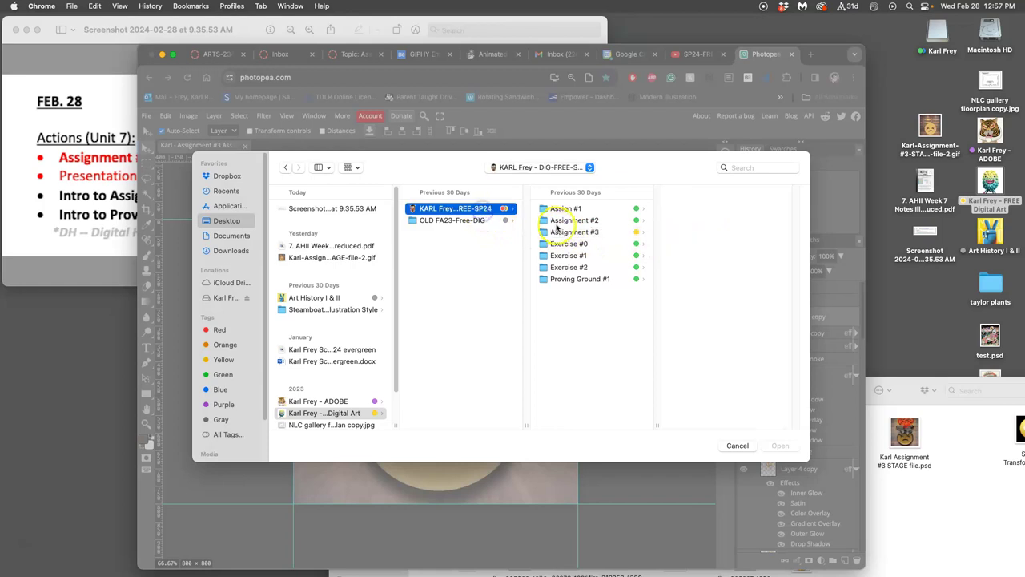
pyautogui.click(569, 232)
pyautogui.scroll(-3, 723, 290)
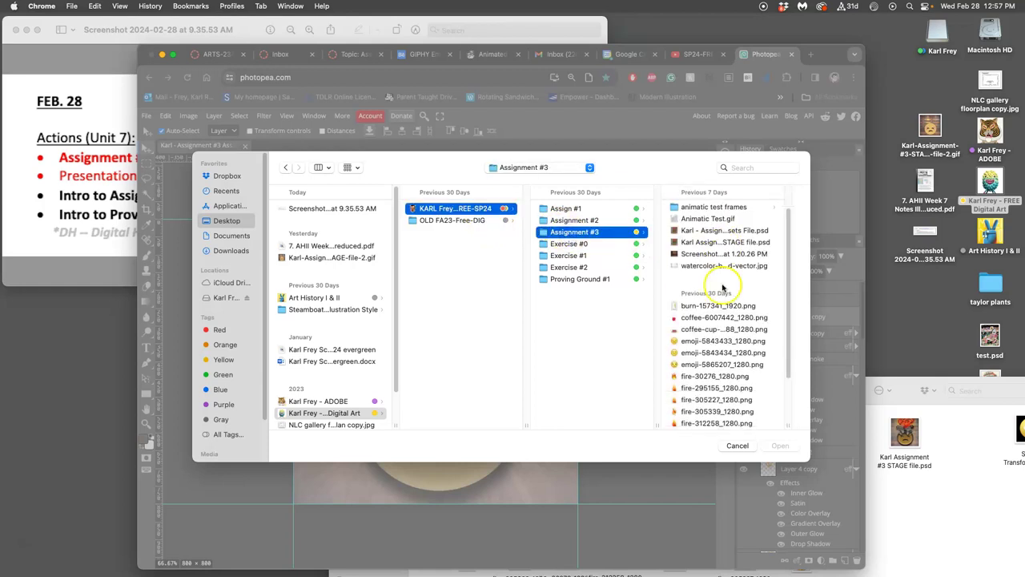
pyautogui.scroll(3, 723, 288)
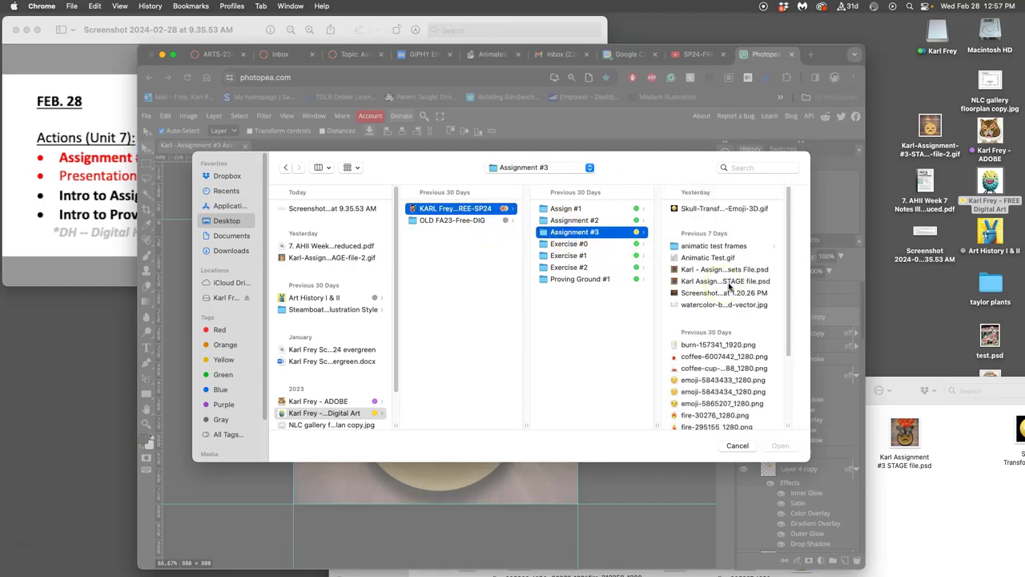
pyautogui.click(729, 282)
pyautogui.click(780, 446)
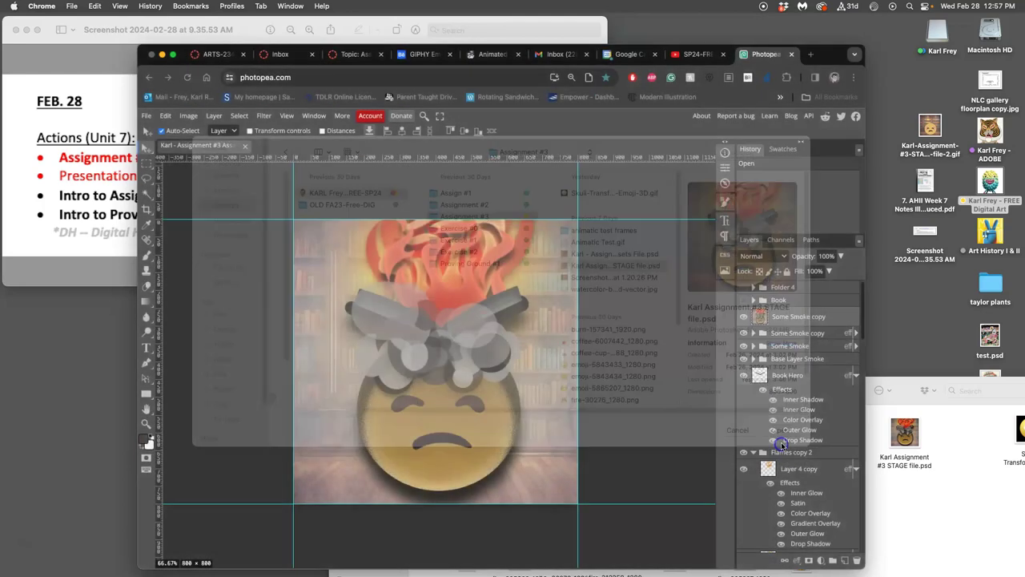
pyautogui.click(212, 145)
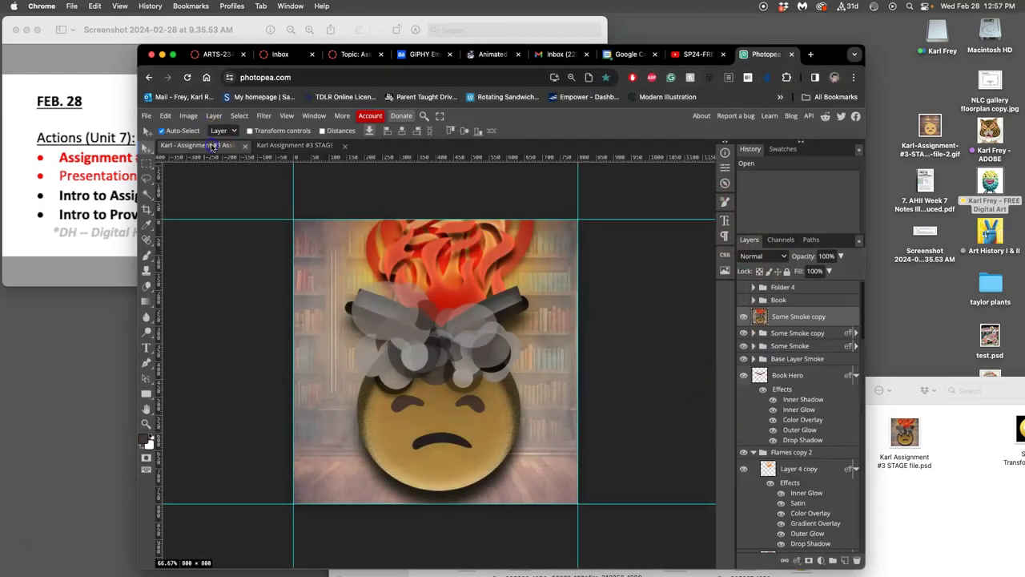
pyautogui.click(290, 145)
pyautogui.click(223, 147)
pyautogui.click(324, 148)
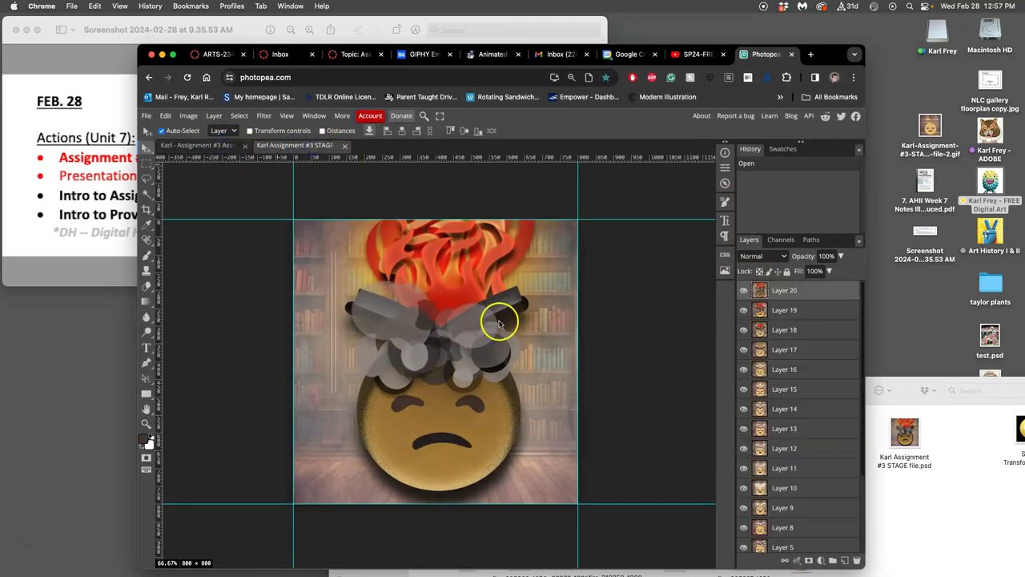
pyautogui.click(744, 291)
pyautogui.click(744, 292)
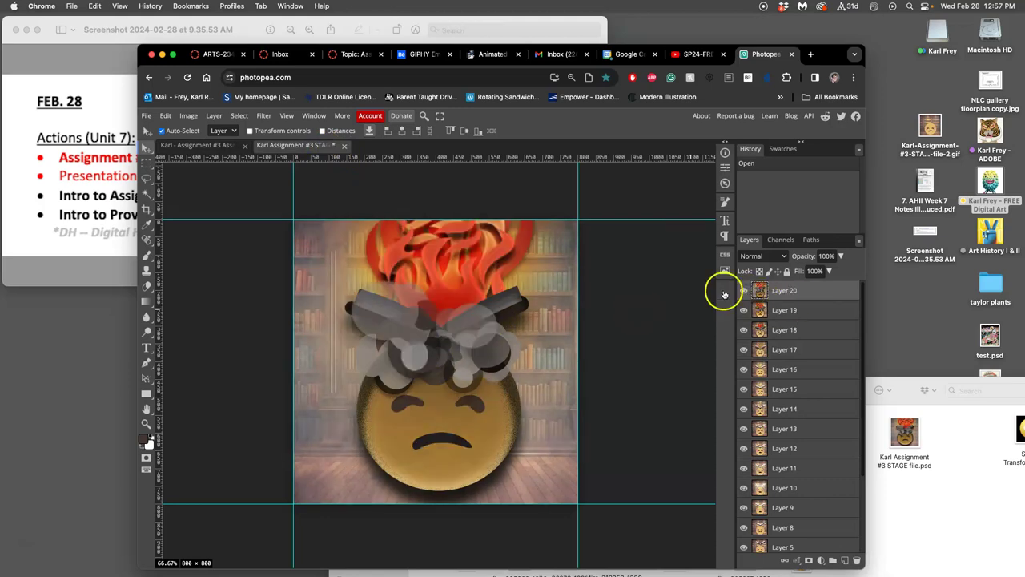
pyautogui.click(212, 147)
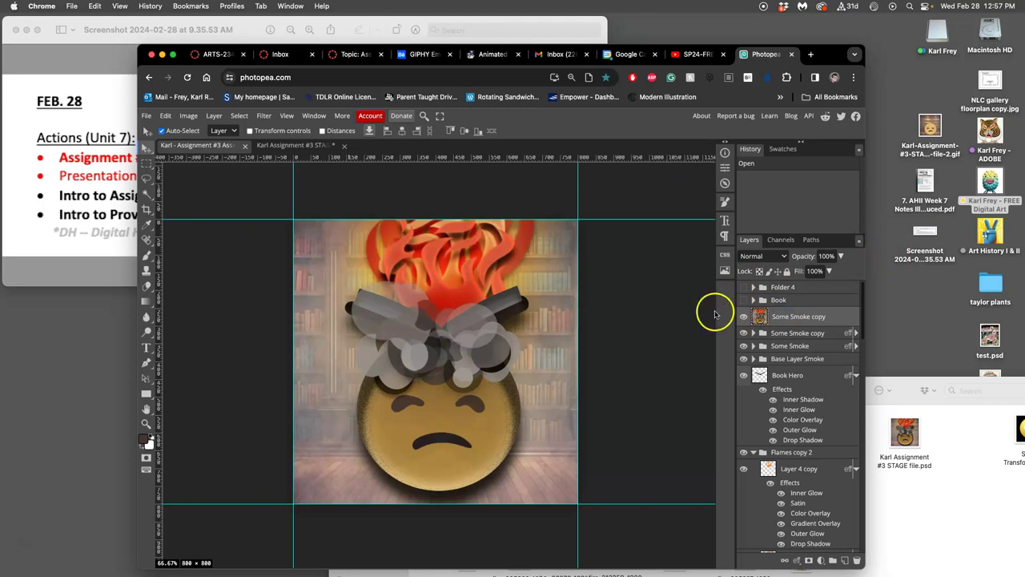
# - Delete the Some Smoke copy layer and select the three smoke groups
pyautogui.press('Delete')
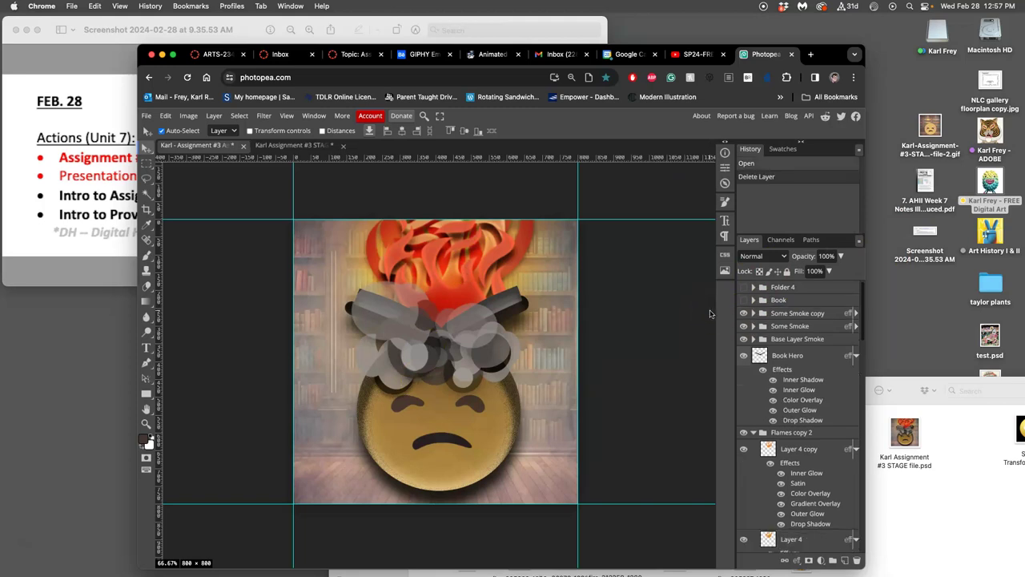
pyautogui.click(787, 315)
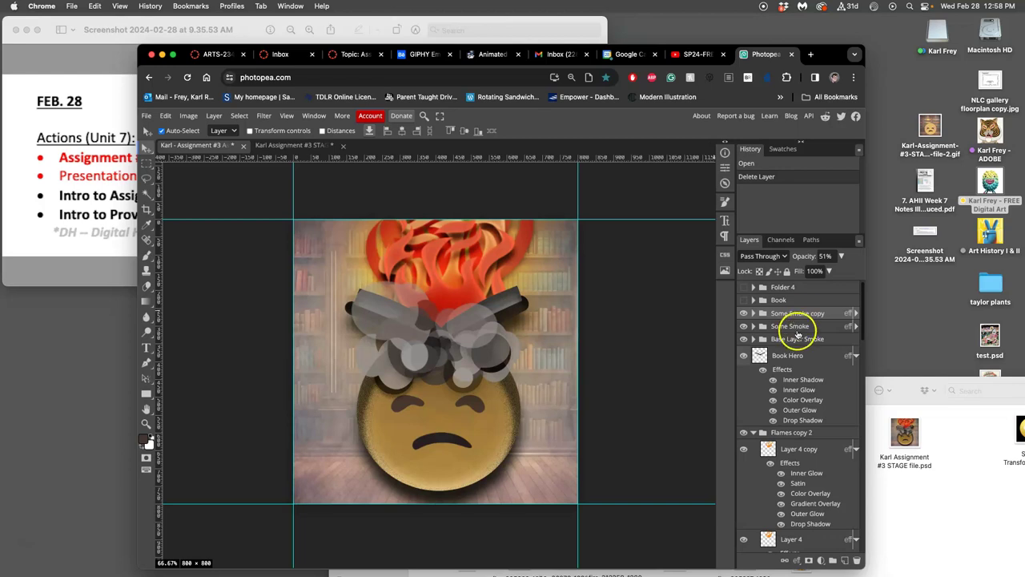
pyautogui.click(792, 341)
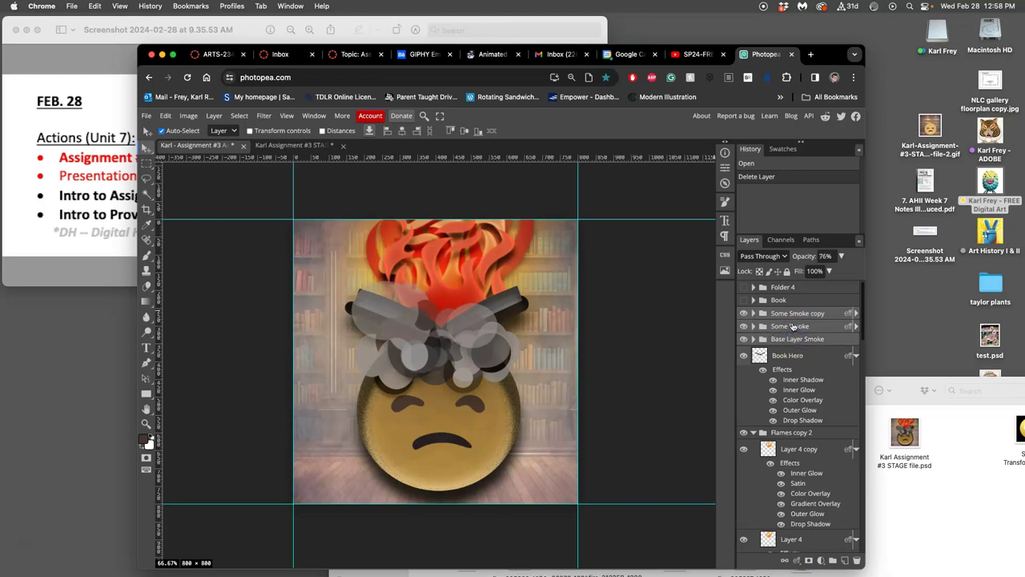
pyautogui.click(793, 328)
pyautogui.click(792, 341)
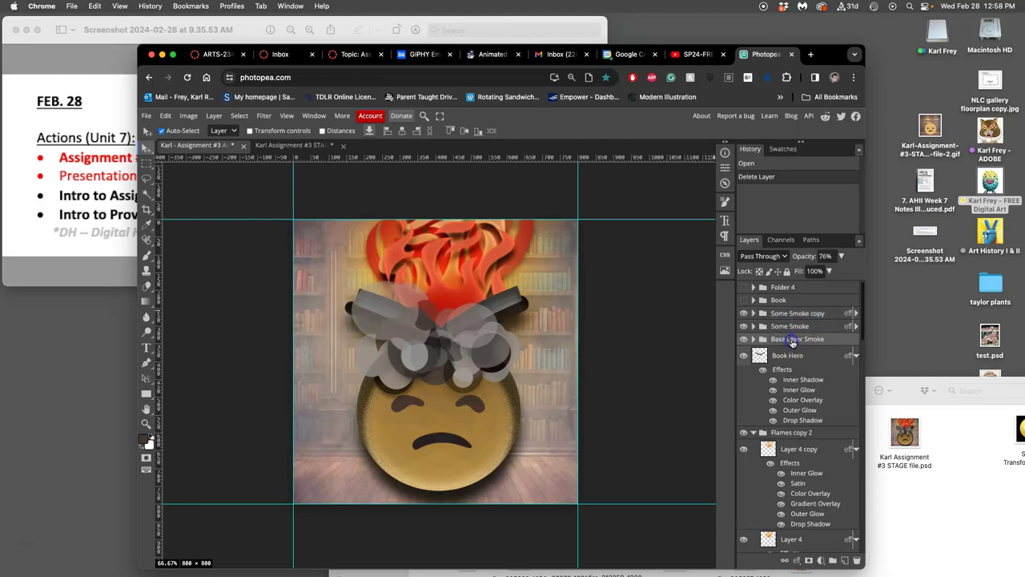
pyautogui.keyDown('shift'); pyautogui.click(786, 314); pyautogui.keyUp('shift')
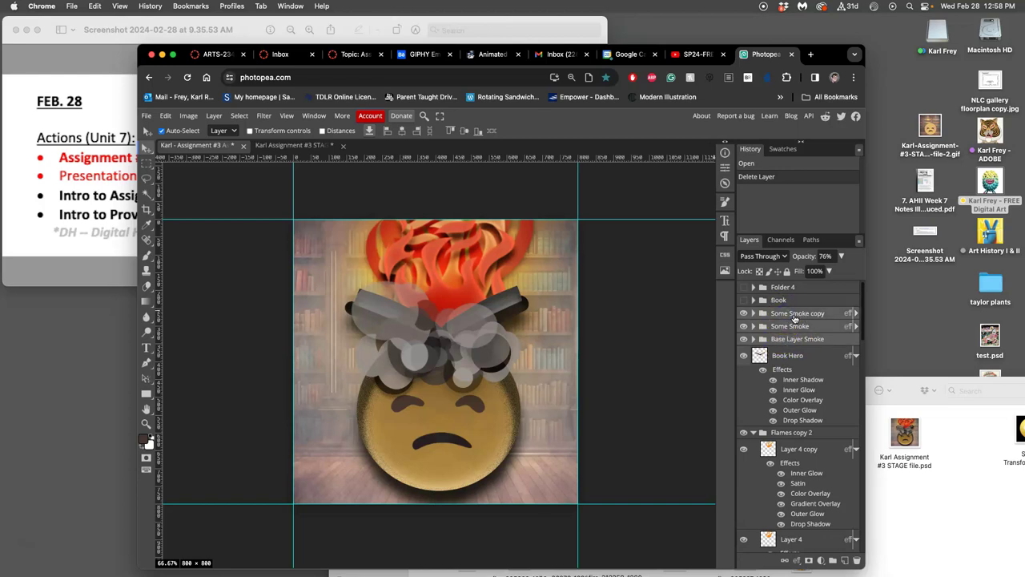
# - Duplicate the three smoke groups and merge the copies into Some Smoke copy 3
pyautogui.press('super+j')
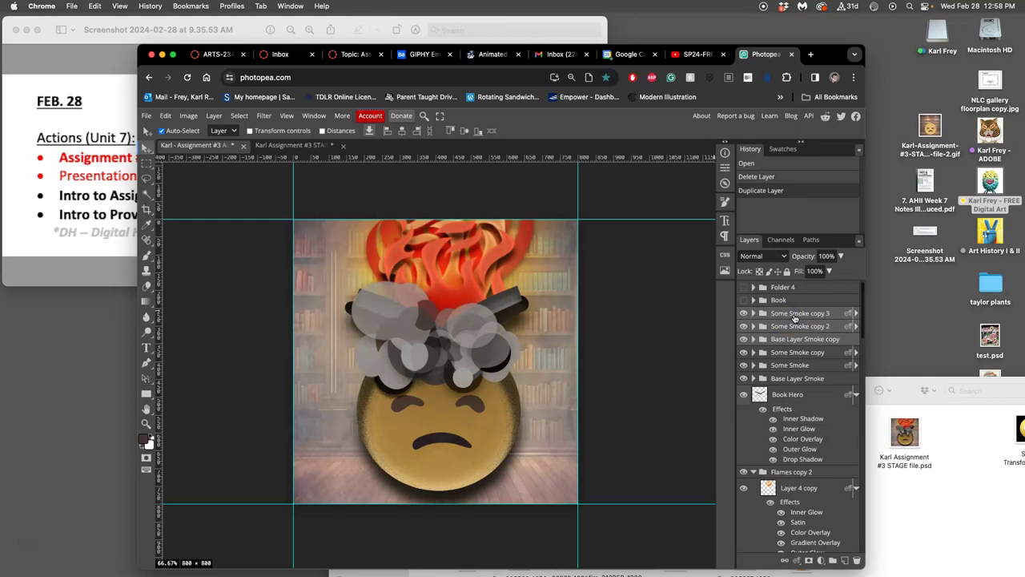
pyautogui.rightClick(794, 318)
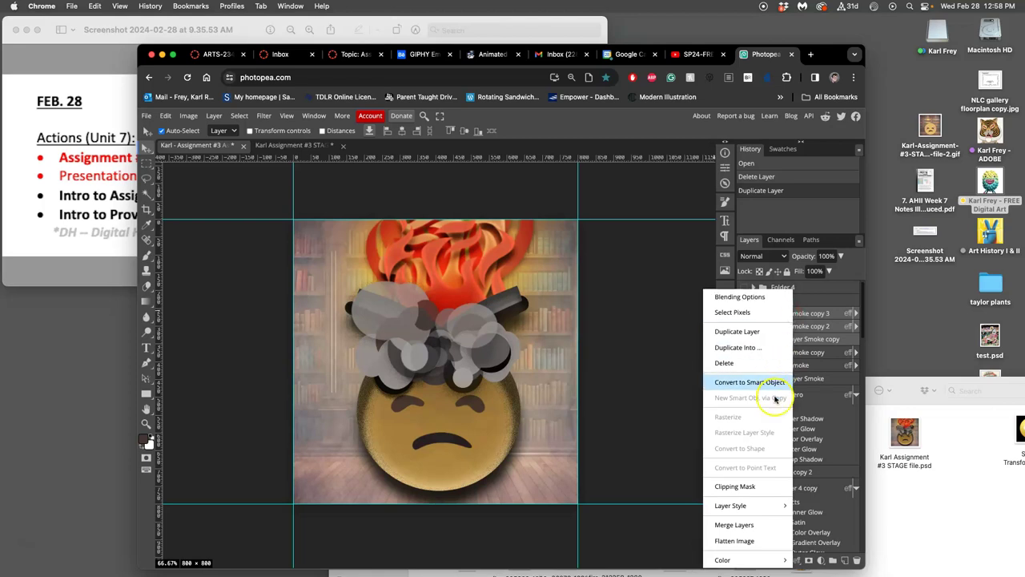
pyautogui.click(746, 525)
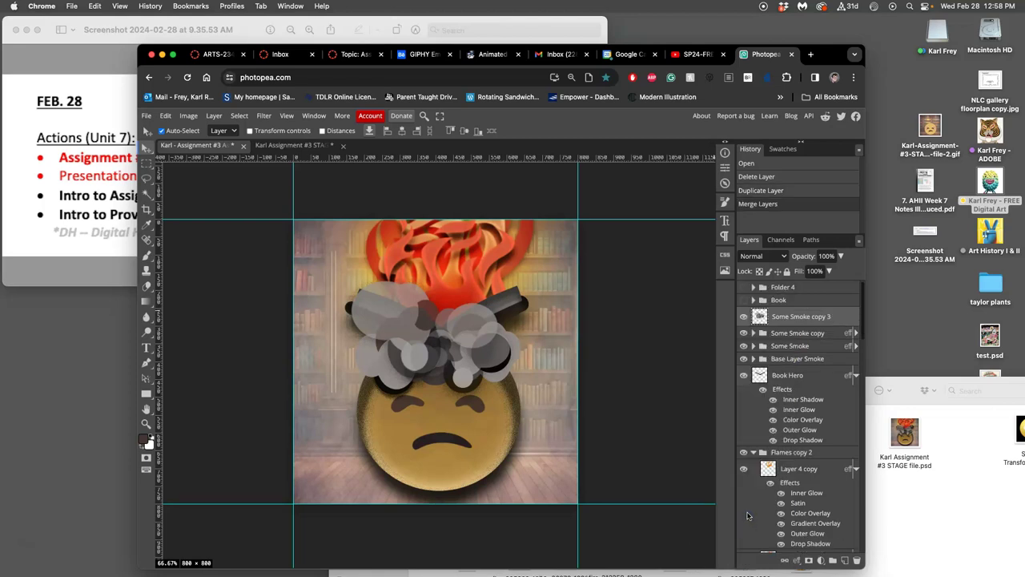
# - Scale the merged smoke layer to about 177% and flip it horizontally
pyautogui.click(743, 317)
pyautogui.press('super+alt+t')
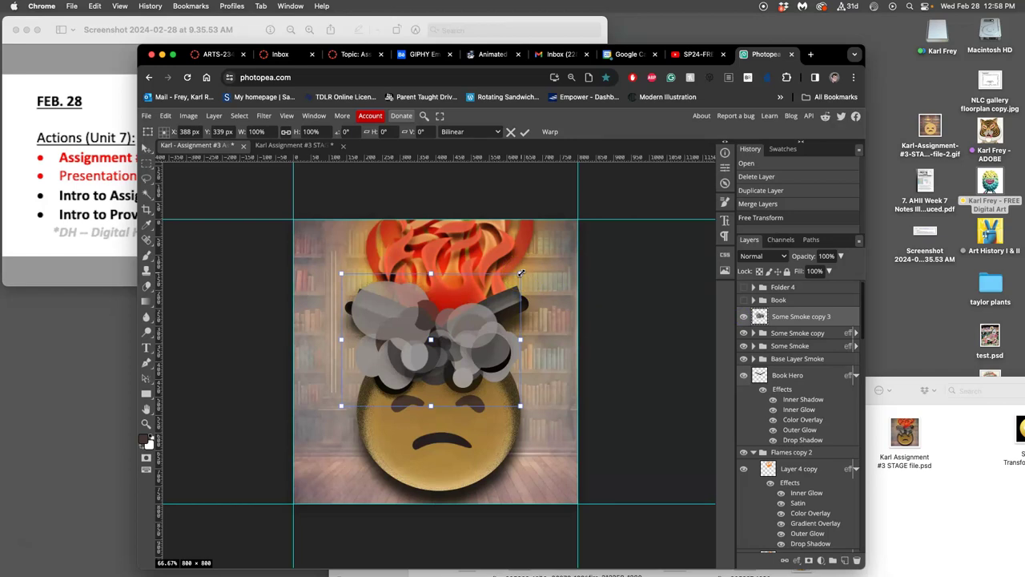
pyautogui.moveTo(521, 273); pyautogui.dragTo(601, 231)
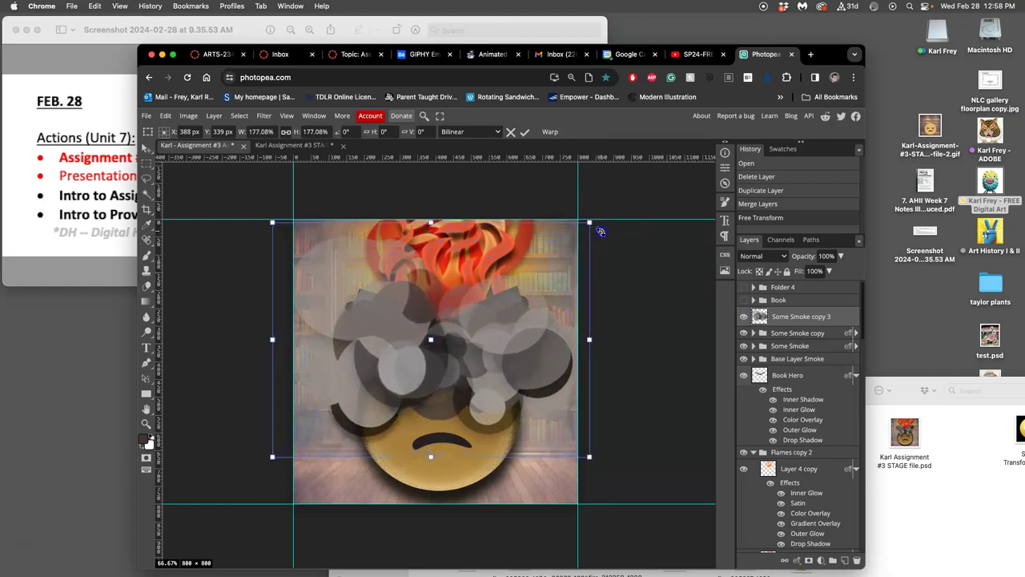
pyautogui.rightClick(521, 307)
pyautogui.click(576, 481)
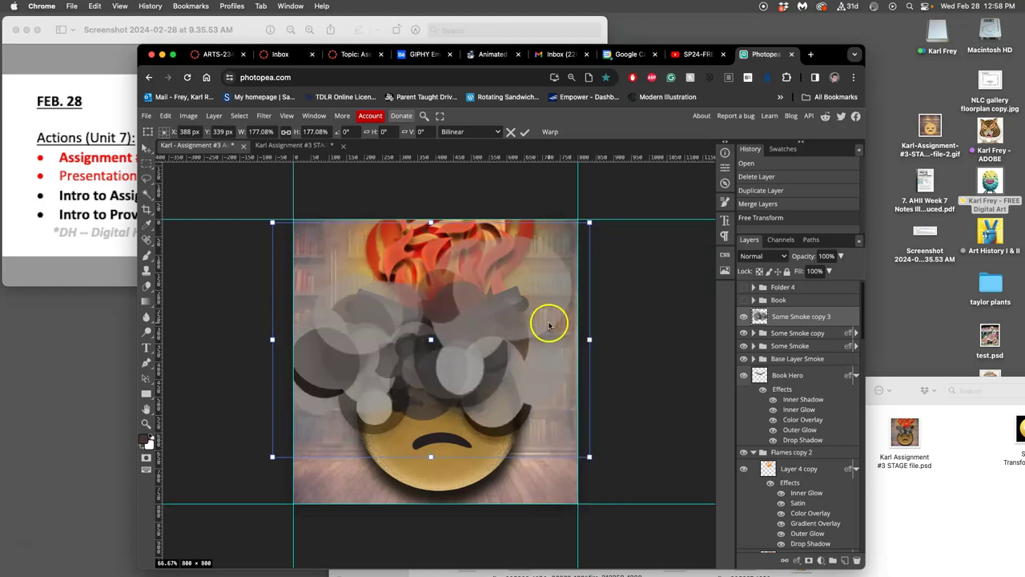
pyautogui.press('Return')
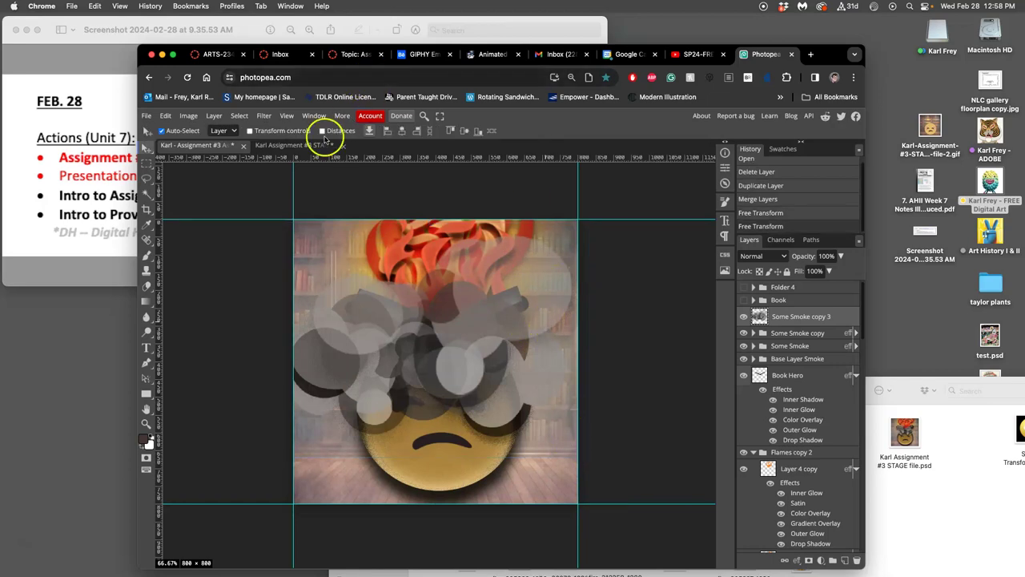
# - Compare the image with and without the Some Smoke copy group, leaving it hidden
pyautogui.click(303, 146)
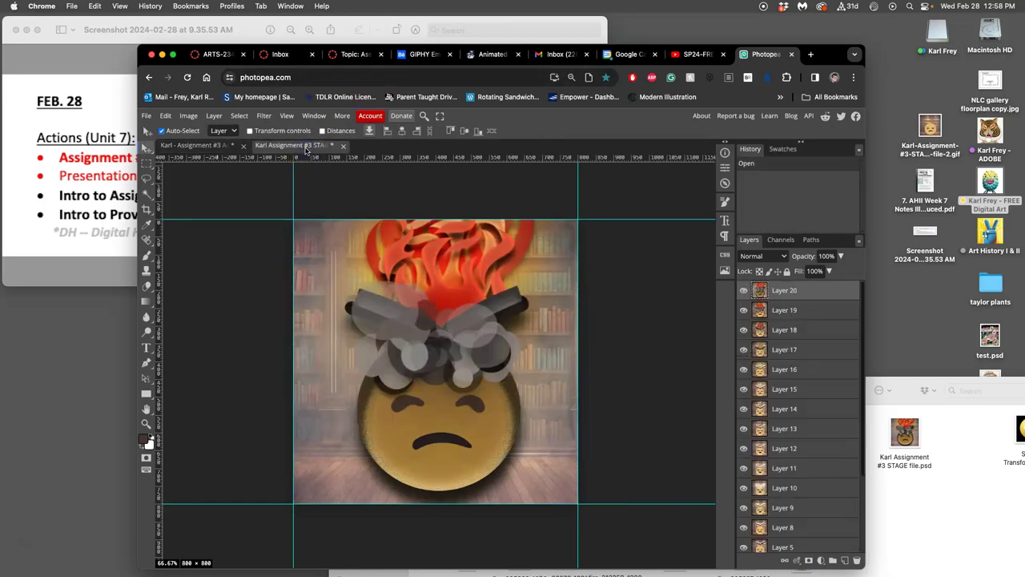
pyautogui.click(218, 147)
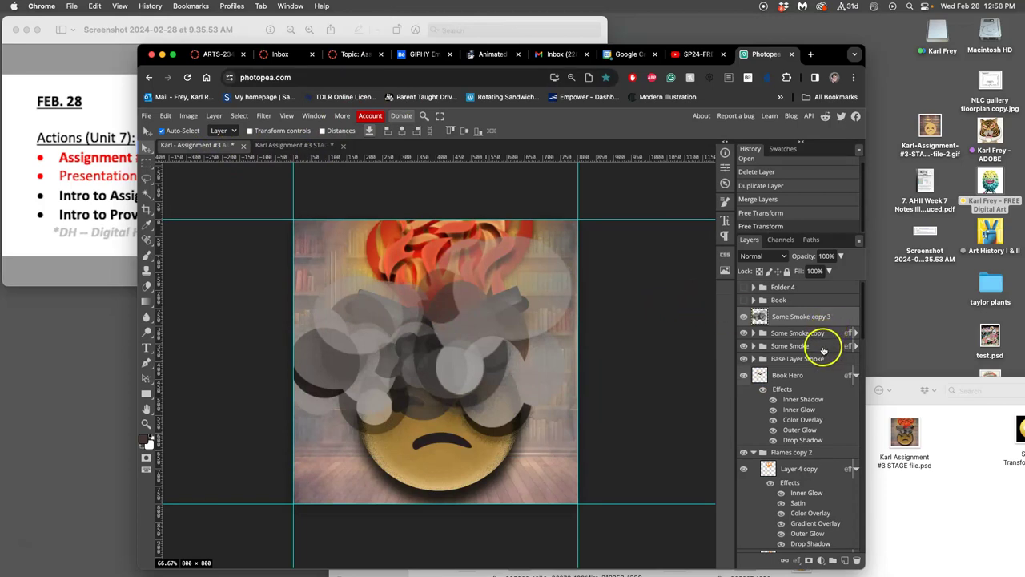
pyautogui.click(744, 334)
pyautogui.click(744, 334)
pyautogui.click(744, 334)
pyautogui.click(744, 333)
pyautogui.click(744, 334)
pyautogui.click(744, 333)
pyautogui.click(744, 334)
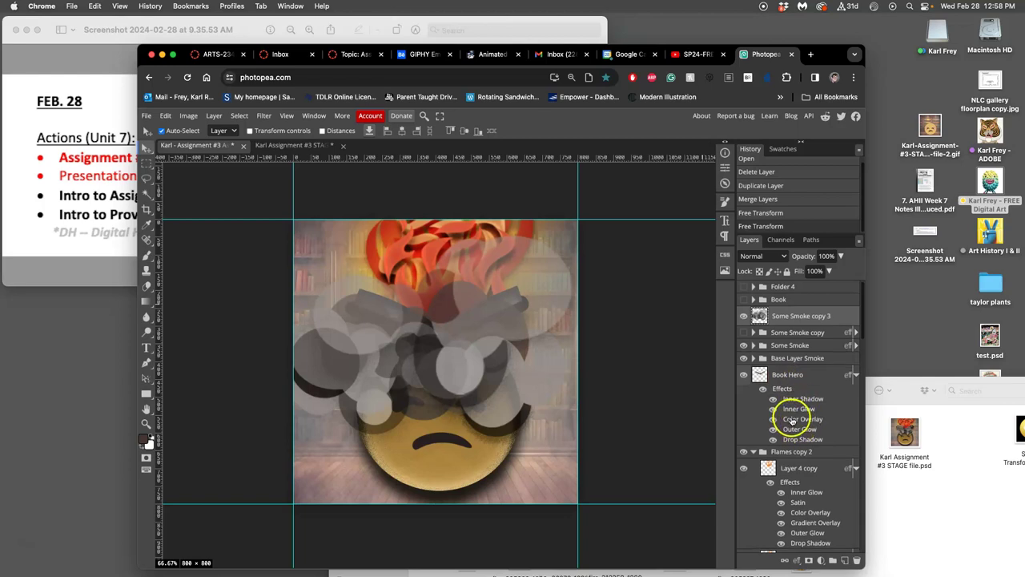
# - Collapse the Flames copy 2 group and select all three Flames groups
pyautogui.scroll(-1, 791, 420)
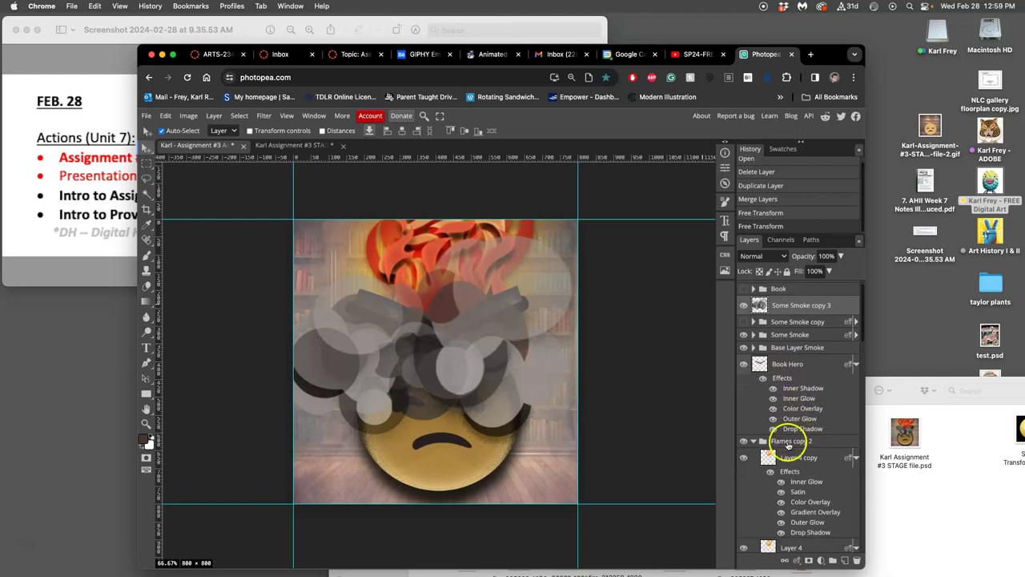
pyautogui.click(793, 440)
pyautogui.scroll(-1, 794, 439)
pyautogui.scroll(-5, 792, 433)
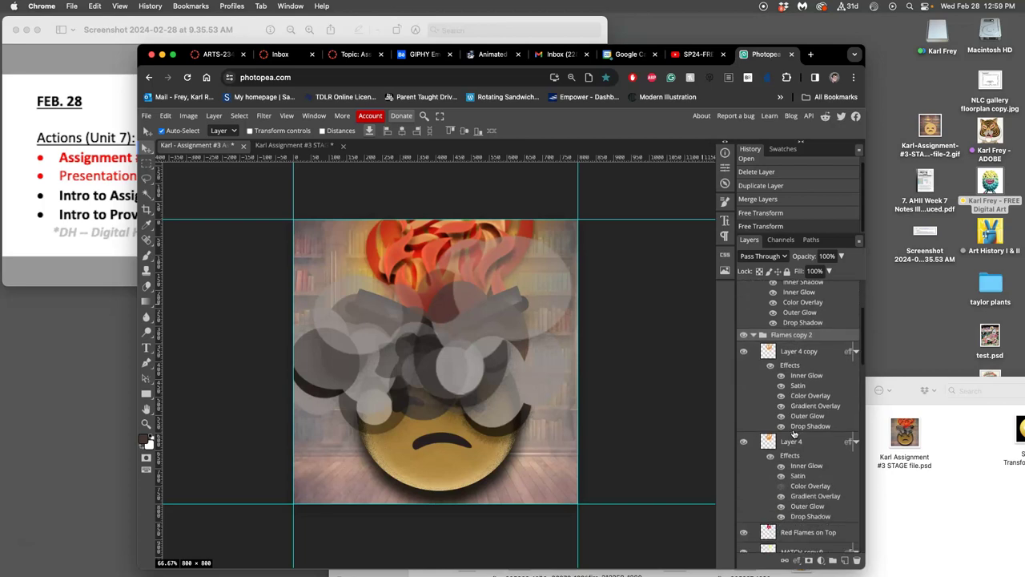
pyautogui.click(752, 335)
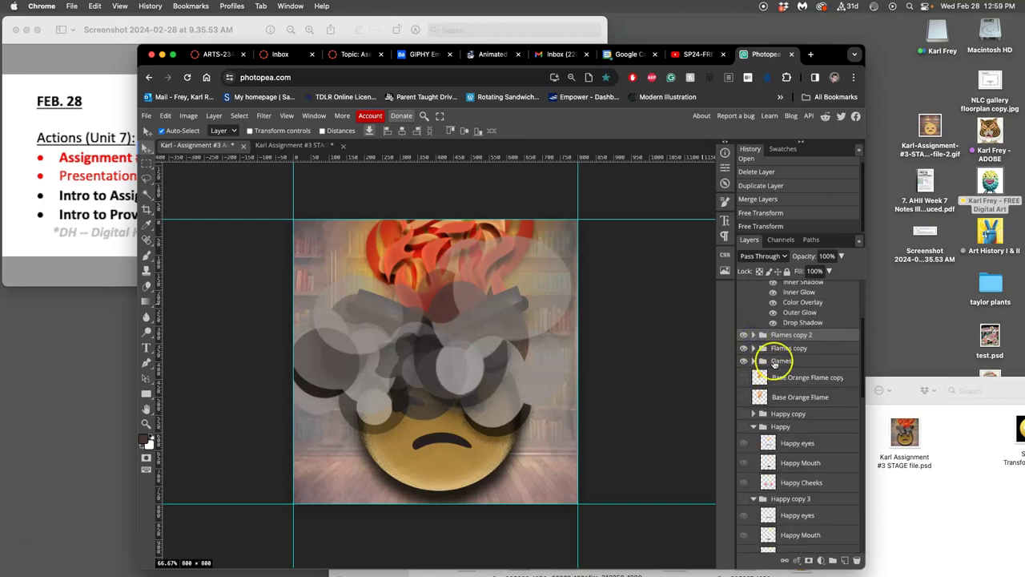
pyautogui.keyDown('shift'); pyautogui.click(775, 363); pyautogui.keyUp('shift')
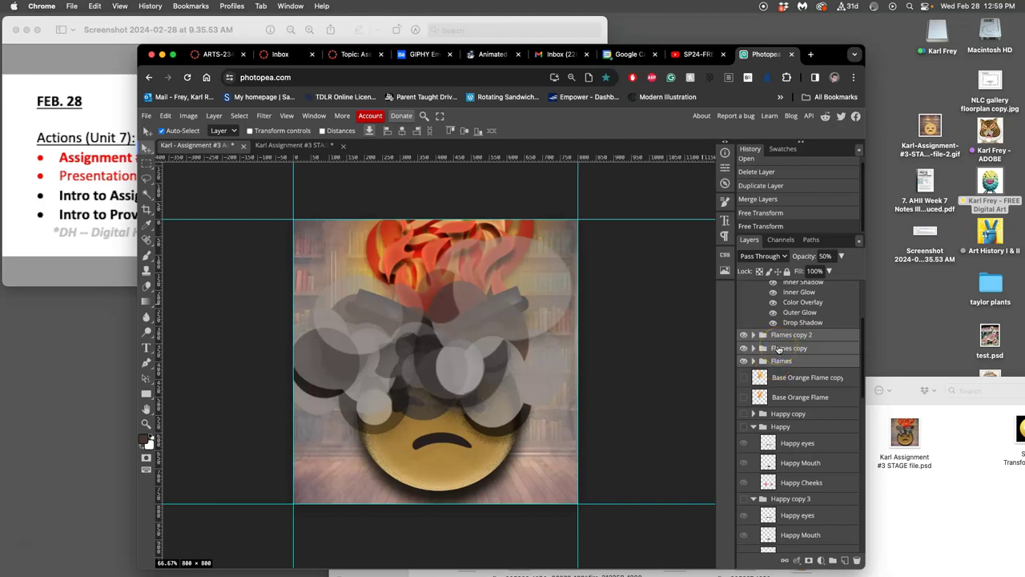
# - Duplicate the three Flames groups and merge the copies into Flames copy 5
pyautogui.press('super+j')
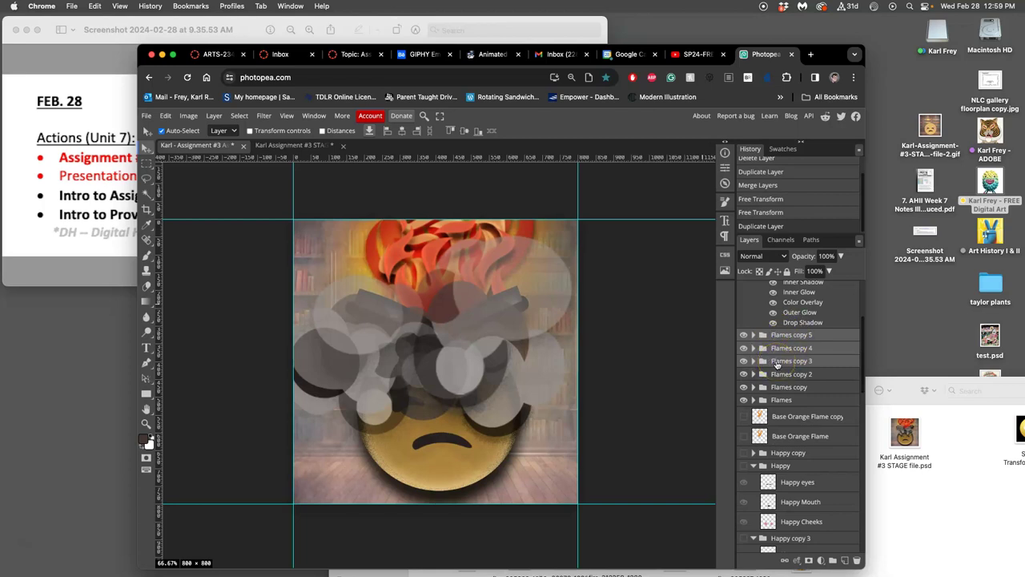
pyautogui.rightClick(775, 364)
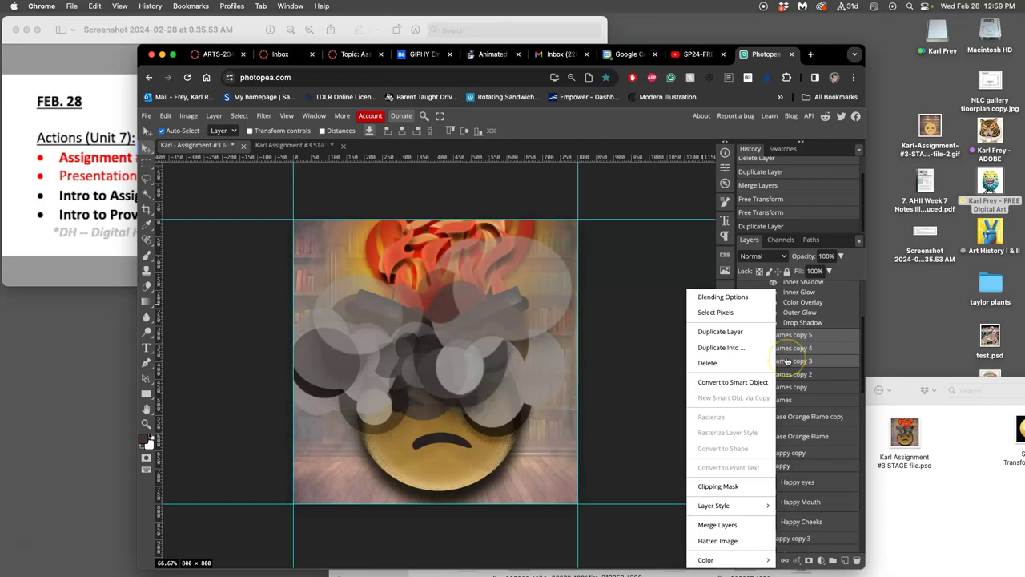
pyautogui.rightClick(785, 362)
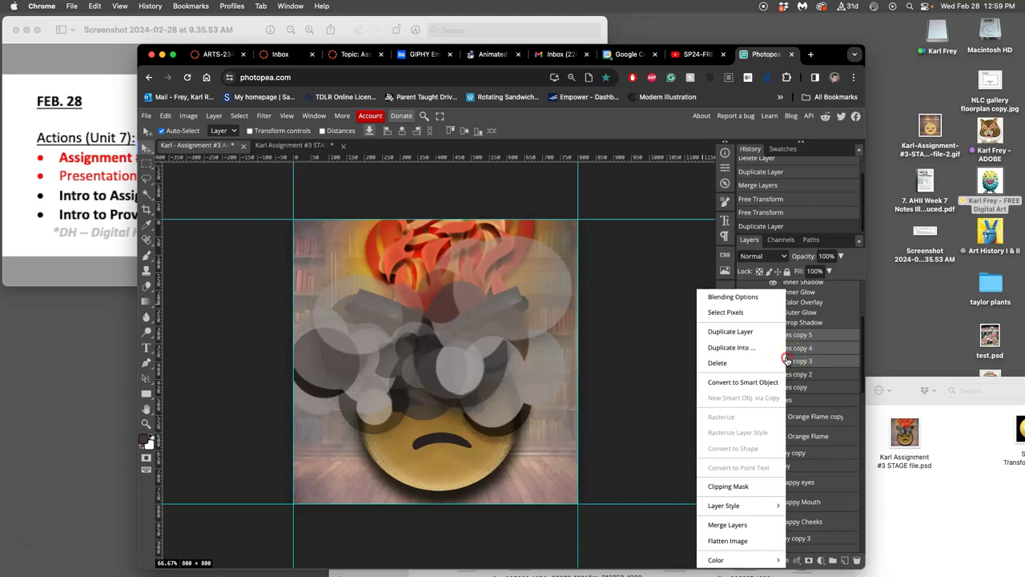
pyautogui.click(735, 525)
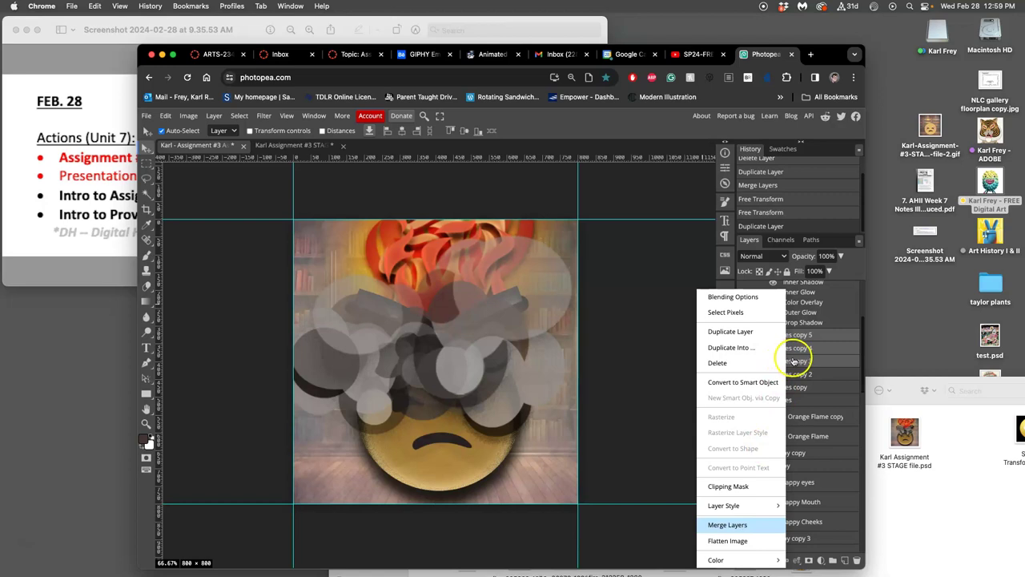
pyautogui.click(744, 338)
pyautogui.click(744, 340)
pyautogui.click(577, 330)
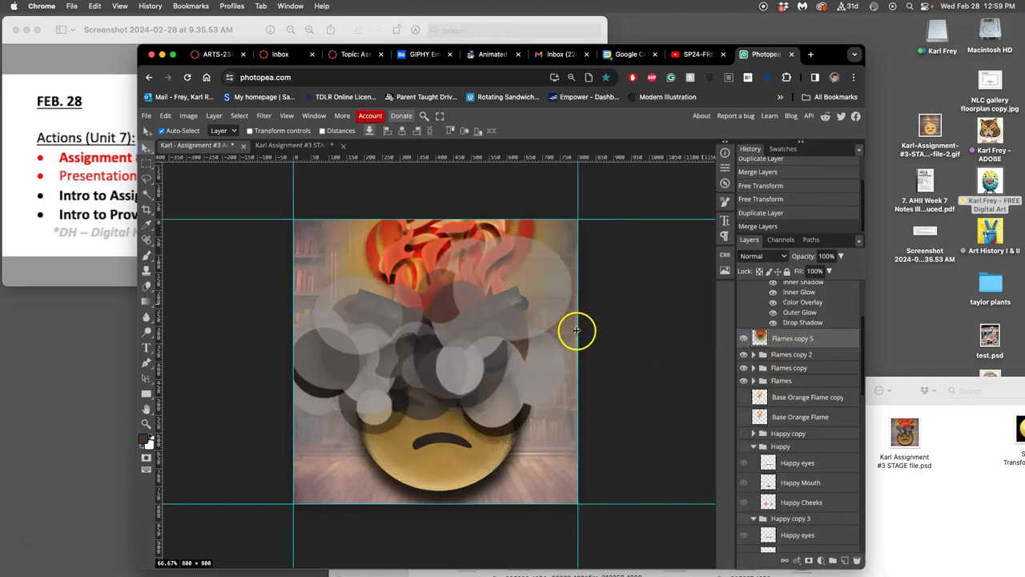
# - Enlarge Flames copy 5 to about 184%, flip it horizontally and shift it left and down
pyautogui.press('super+alt+t')
pyautogui.press('super+minus')
pyautogui.press('super+minus')
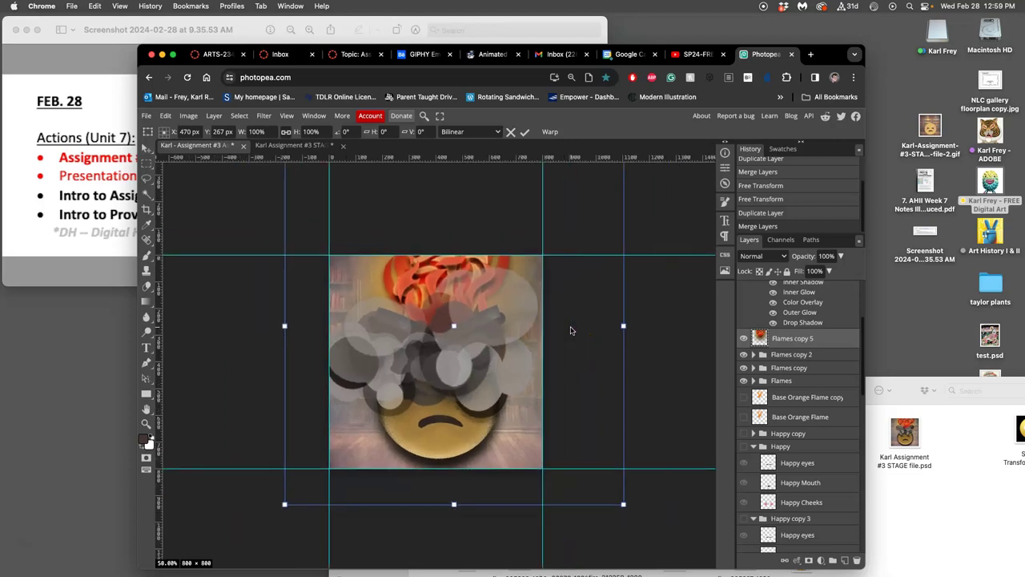
pyautogui.moveTo(563, 455); pyautogui.dragTo(680, 528)
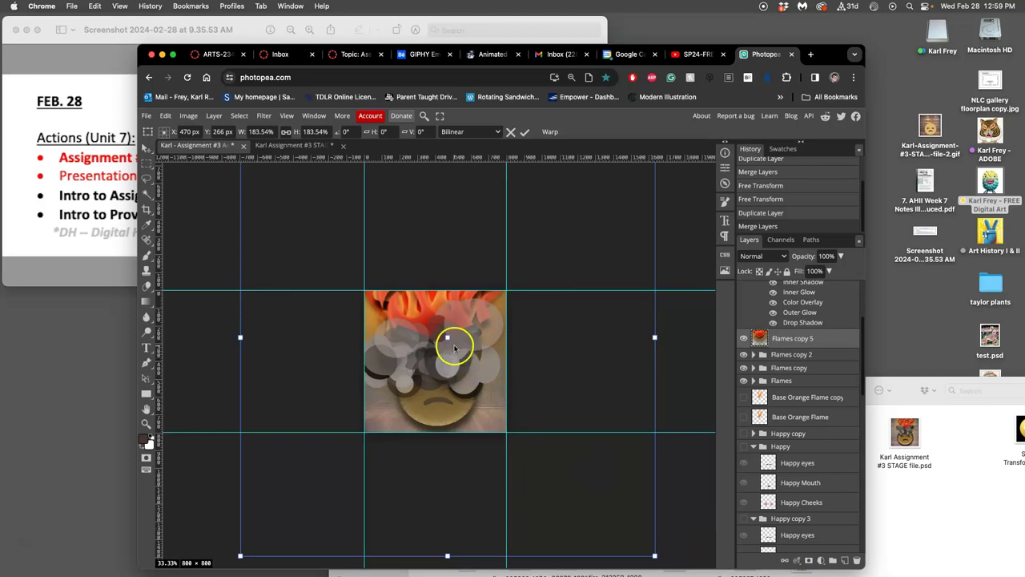
pyautogui.rightClick(451, 338)
pyautogui.click(491, 513)
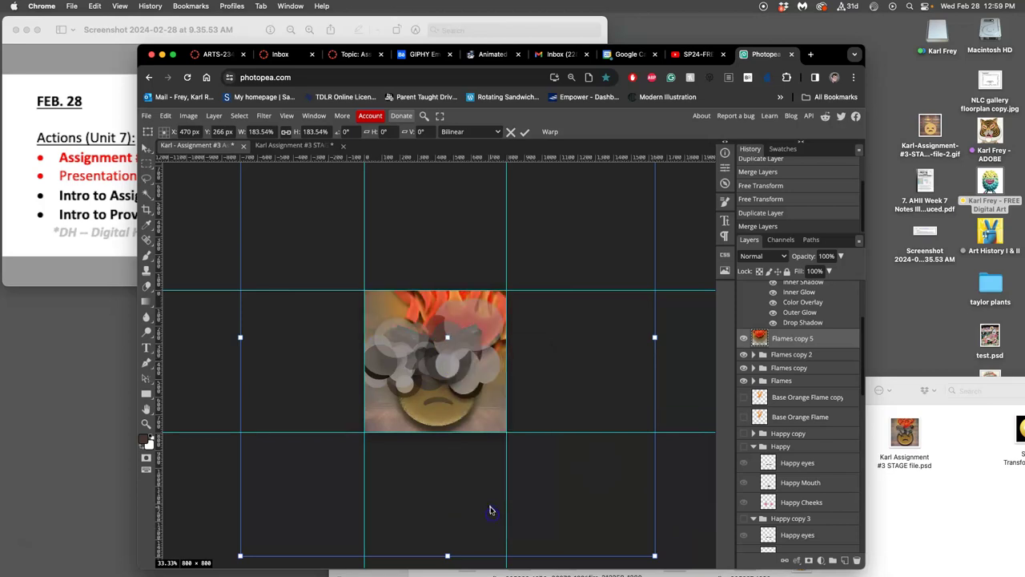
pyautogui.moveTo(455, 309); pyautogui.dragTo(428, 320)
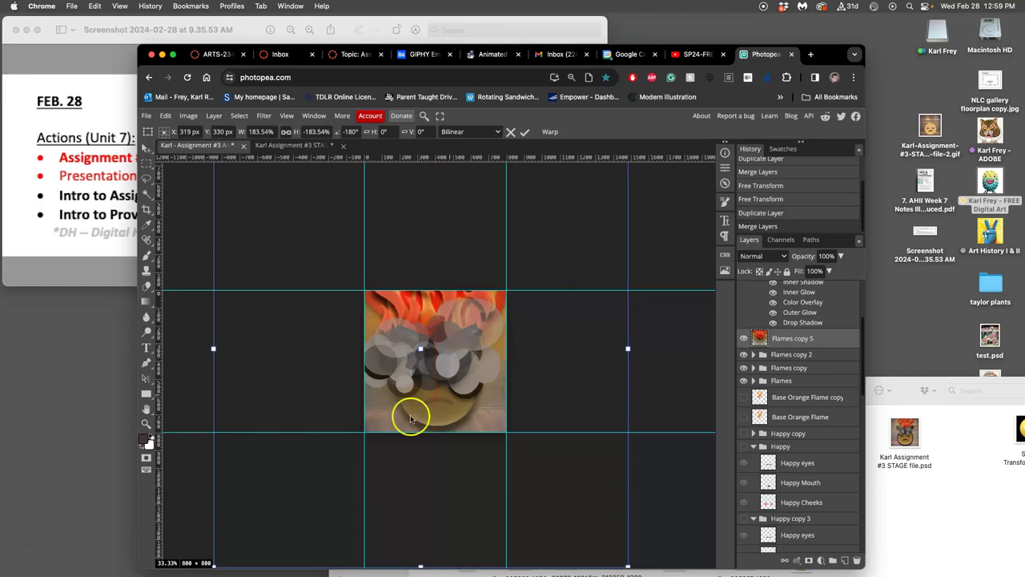
pyautogui.moveTo(213, 349); pyautogui.dragTo(221, 349)
pyautogui.press('Return')
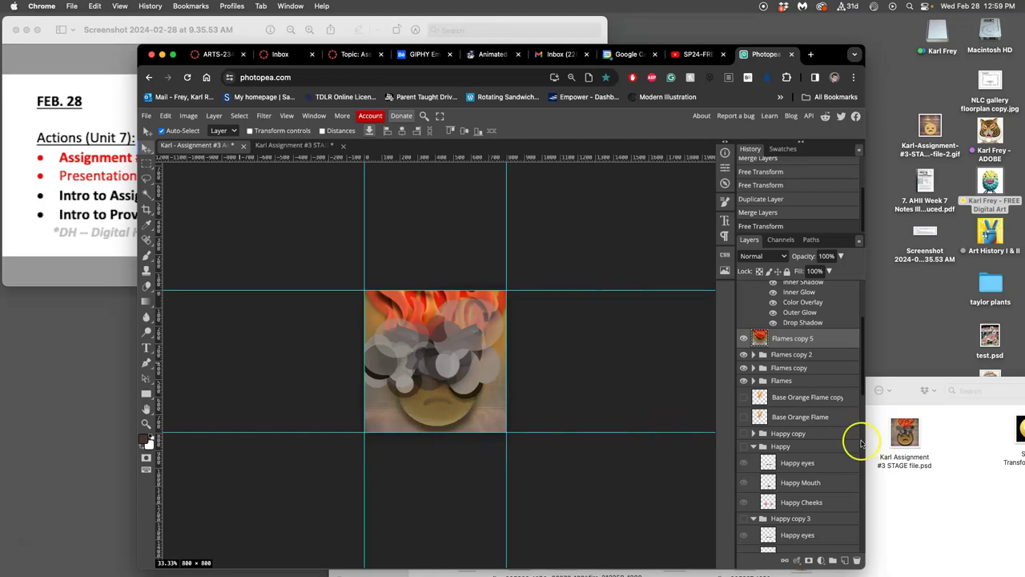
# - Open the Head Base layer style and set the Drop Shadow opacity to 100%
pyautogui.scroll(-10, 768, 429)
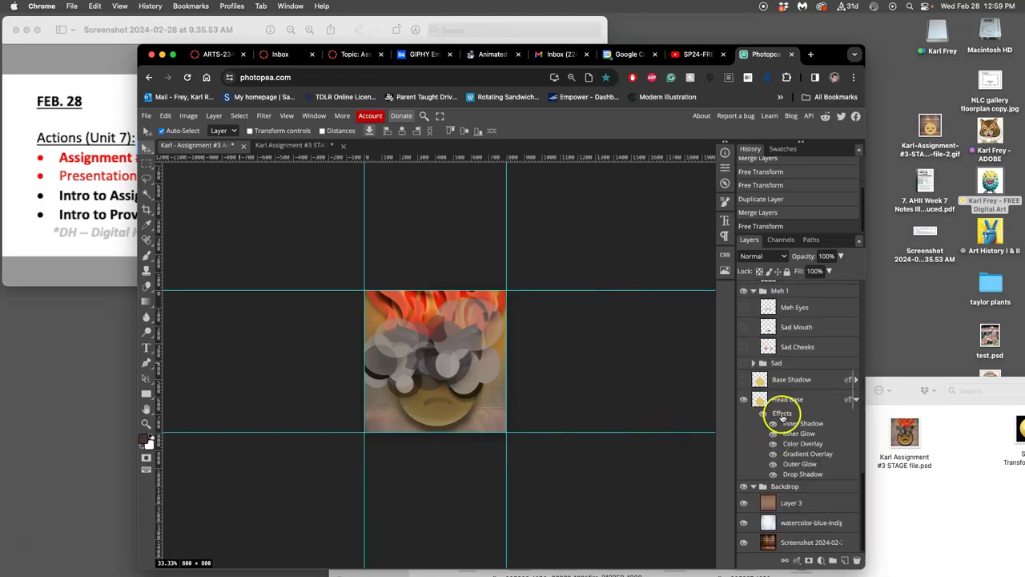
pyautogui.click(782, 412)
pyautogui.doubleClick(783, 412)
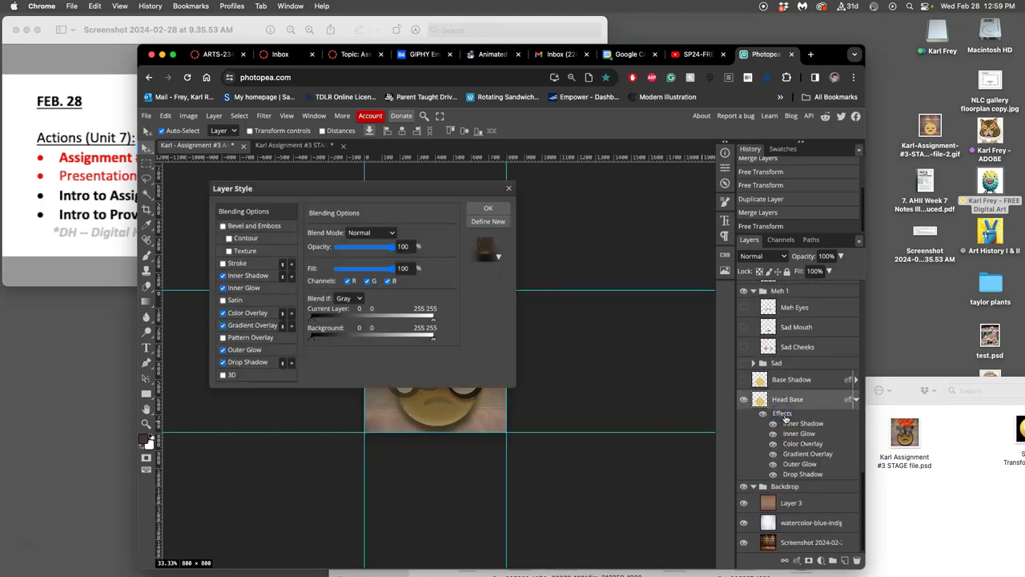
pyautogui.moveTo(341, 173); pyautogui.dragTo(663, 183)
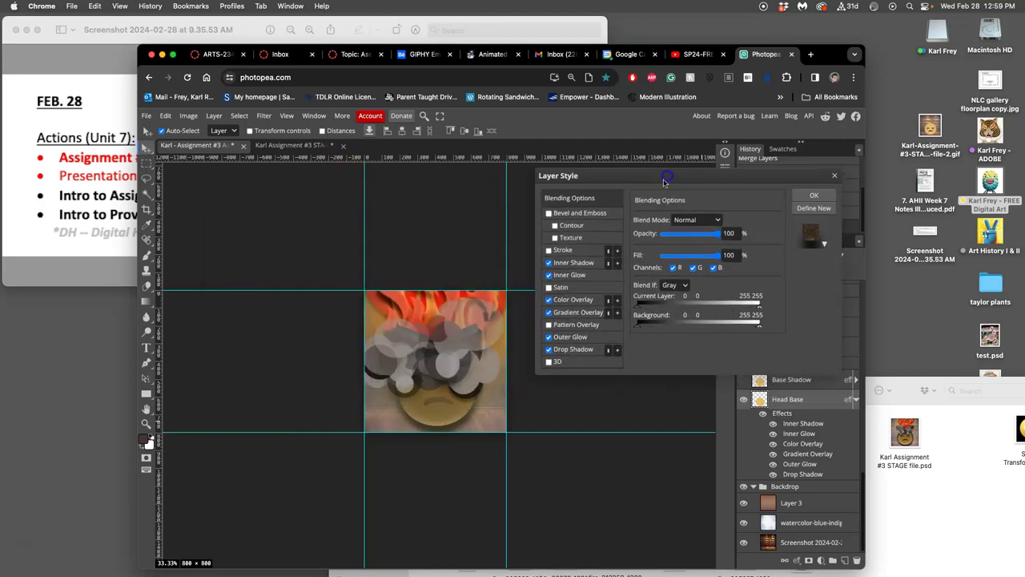
pyautogui.click(582, 349)
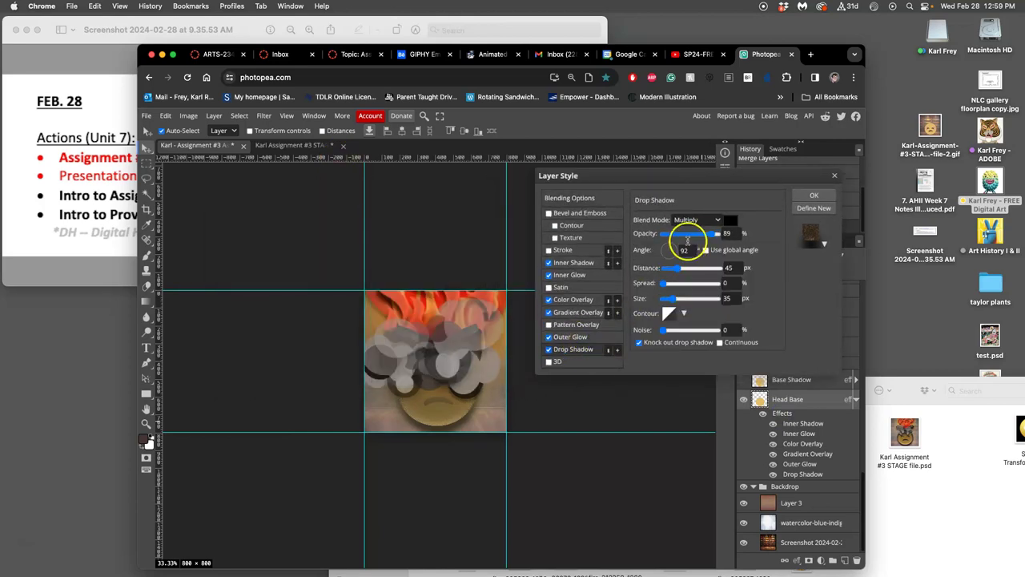
pyautogui.moveTo(713, 233); pyautogui.dragTo(715, 234)
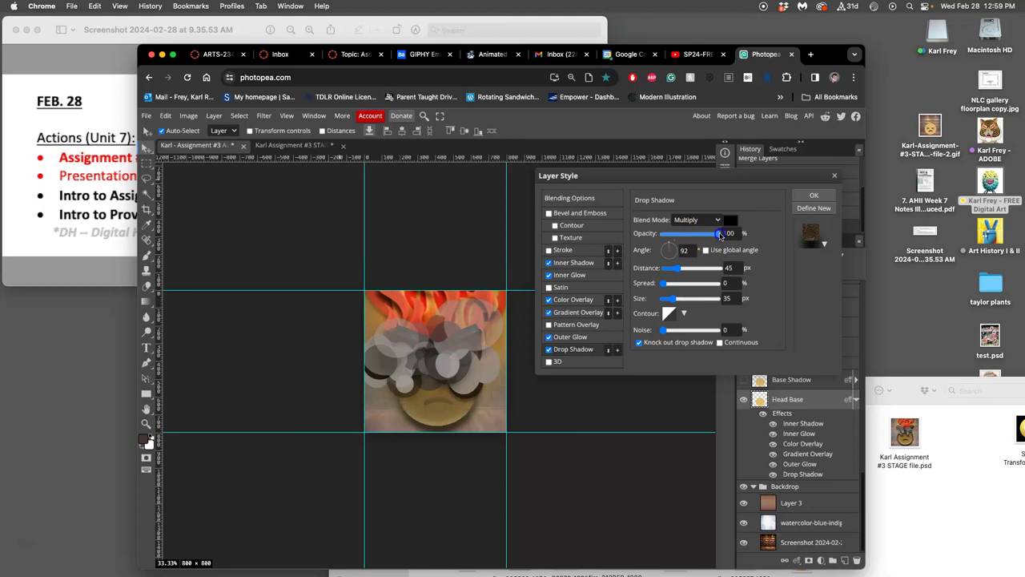
pyautogui.click(728, 234)
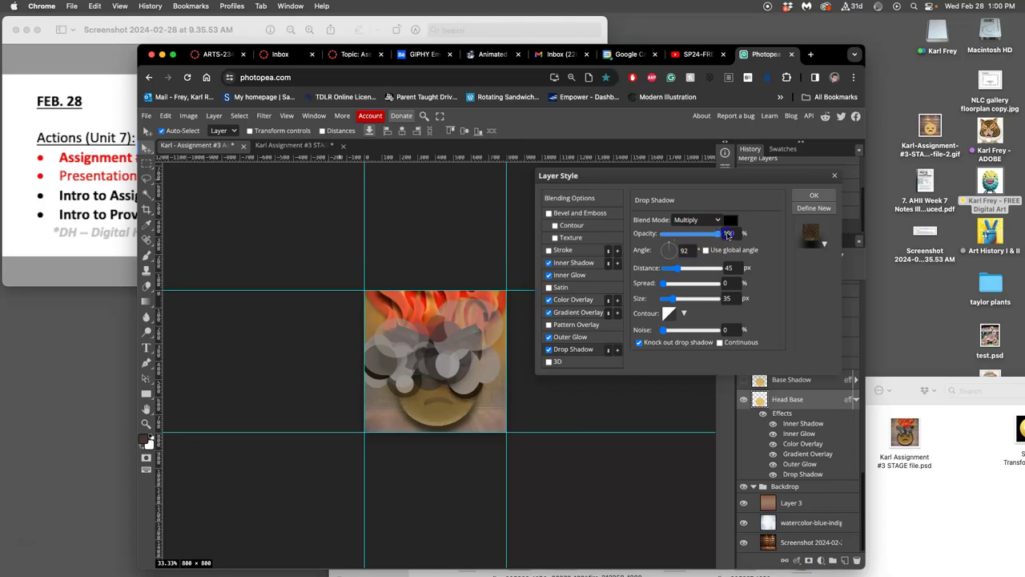
# - Raise Color Overlay opacity to 67% and give Gradient Overlay 100% opacity and 500% scale
pyautogui.click(573, 299)
pyautogui.moveTo(679, 237); pyautogui.dragTo(685, 237)
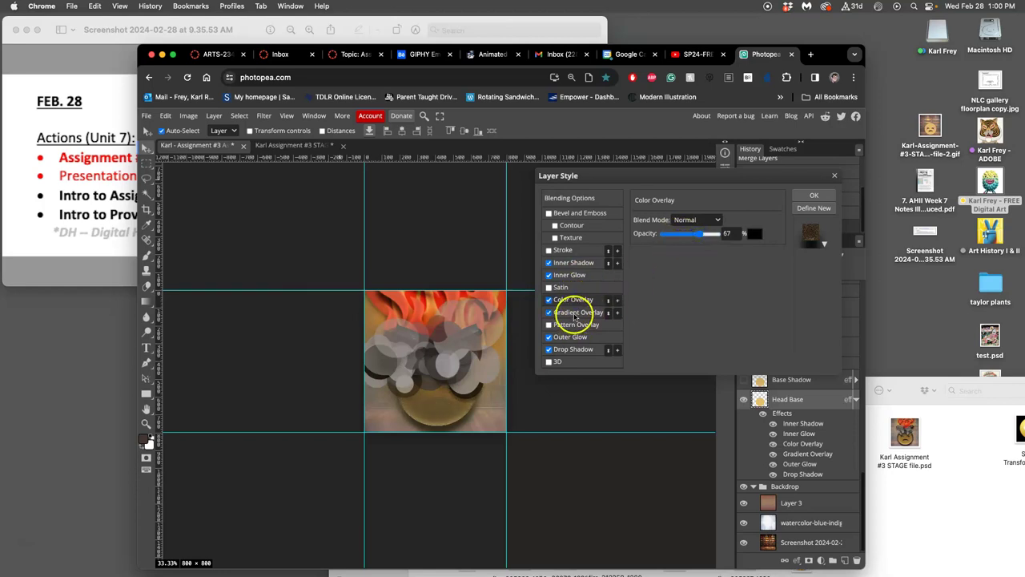
pyautogui.click(578, 311)
pyautogui.click(681, 236)
pyautogui.moveTo(682, 237); pyautogui.dragTo(688, 237)
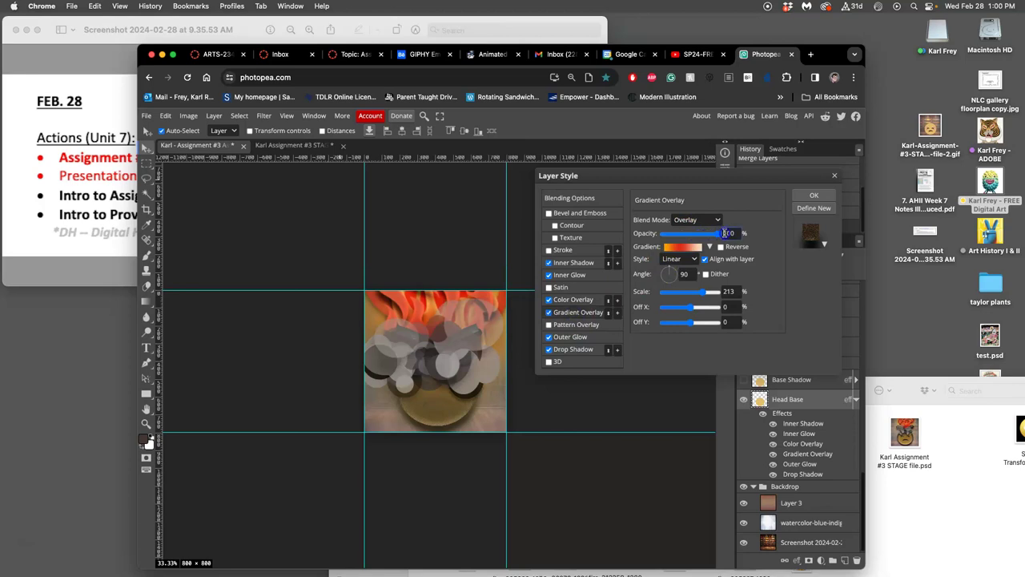
pyautogui.moveTo(702, 291); pyautogui.dragTo(696, 293)
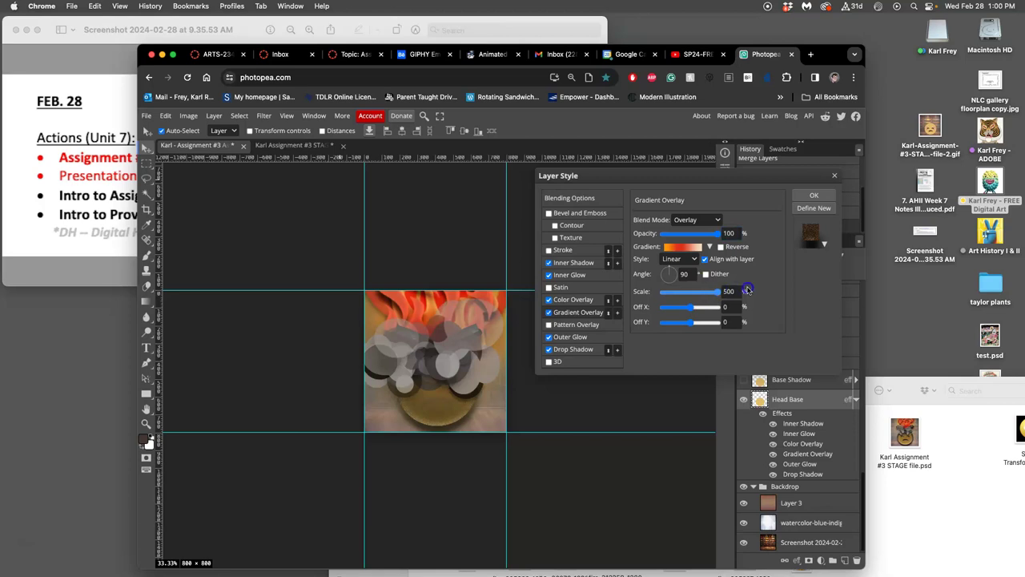
pyautogui.click(820, 197)
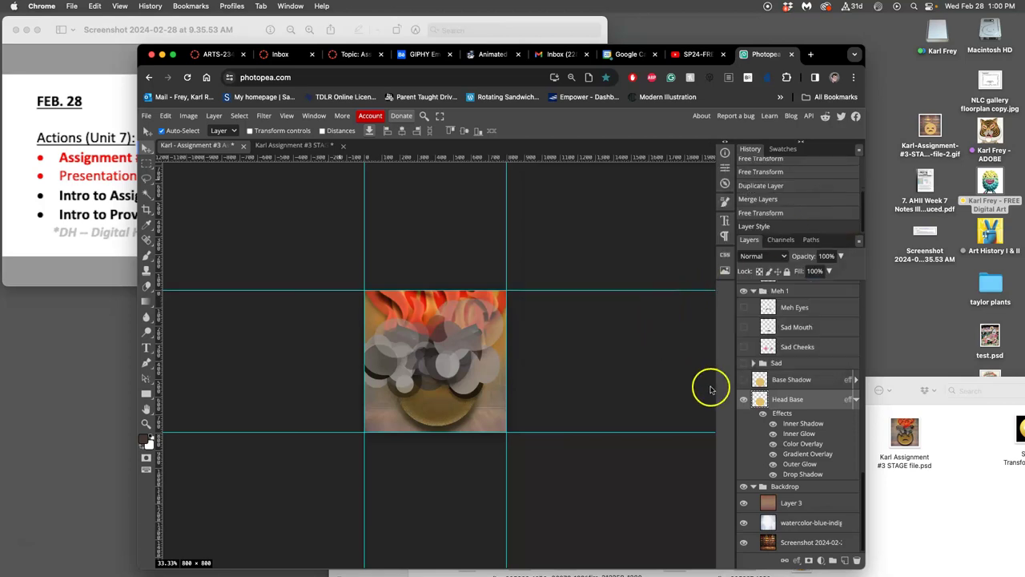
# - Add a Multiply drop shadow to Some Smoke copy 3 at 55% opacity, 45 px distance, 35 px size
pyautogui.scroll(2, 785, 380)
pyautogui.scroll(10, 783, 378)
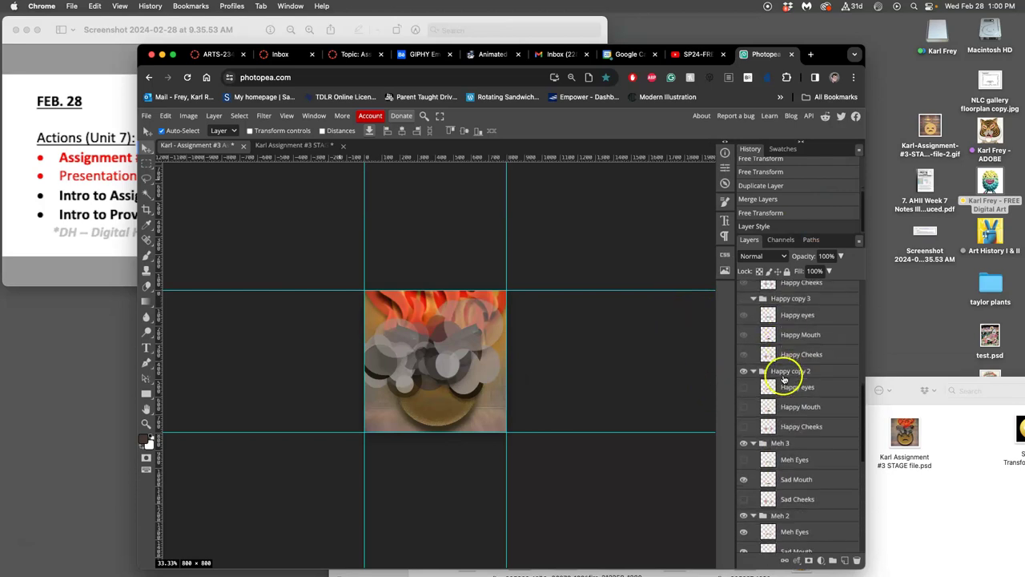
pyautogui.scroll(-1, 784, 378)
pyautogui.scroll(3, 785, 376)
pyautogui.click(791, 315)
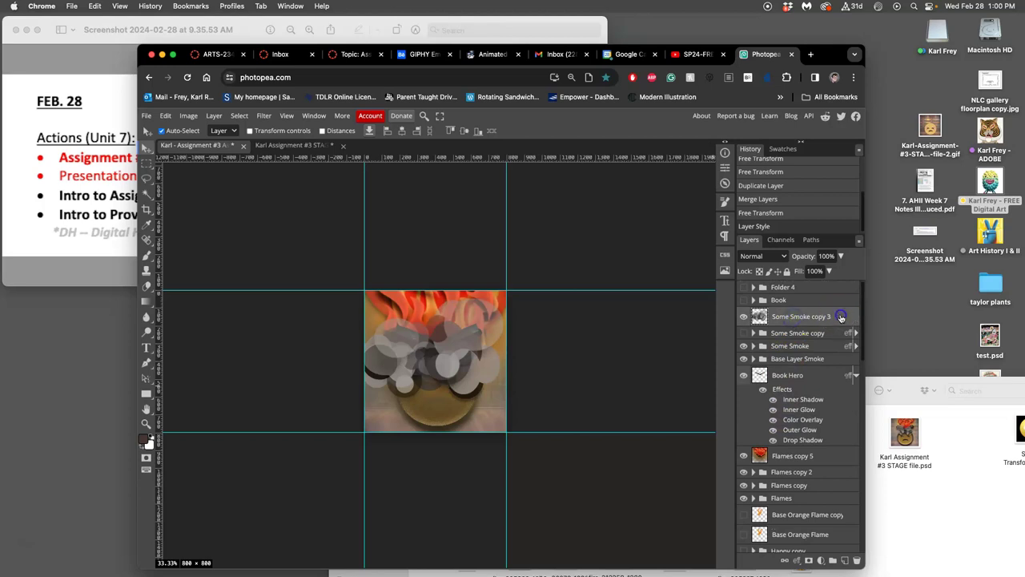
pyautogui.doubleClick(834, 318)
pyautogui.click(549, 350)
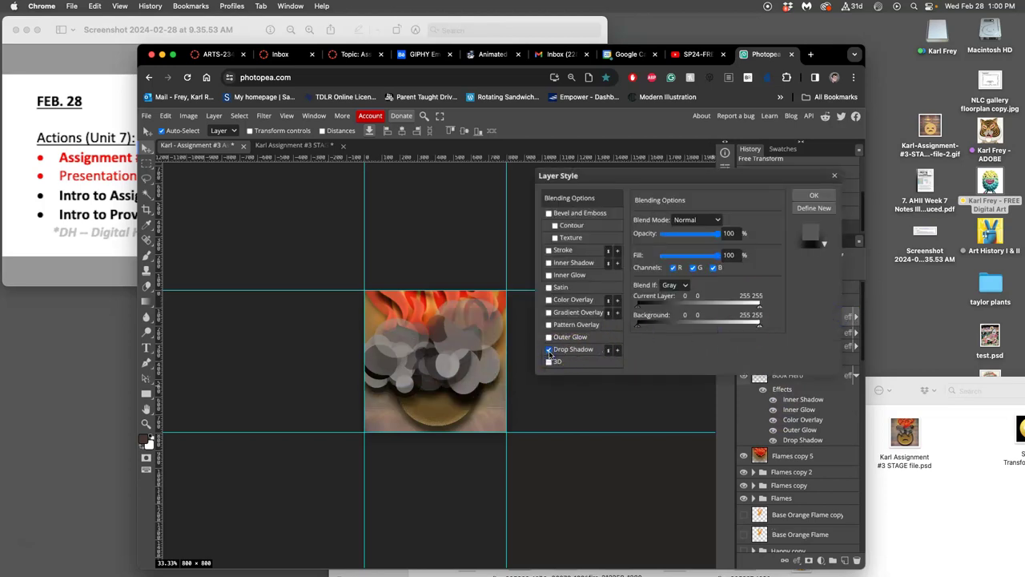
pyautogui.click(590, 350)
pyautogui.moveTo(717, 234); pyautogui.dragTo(686, 235)
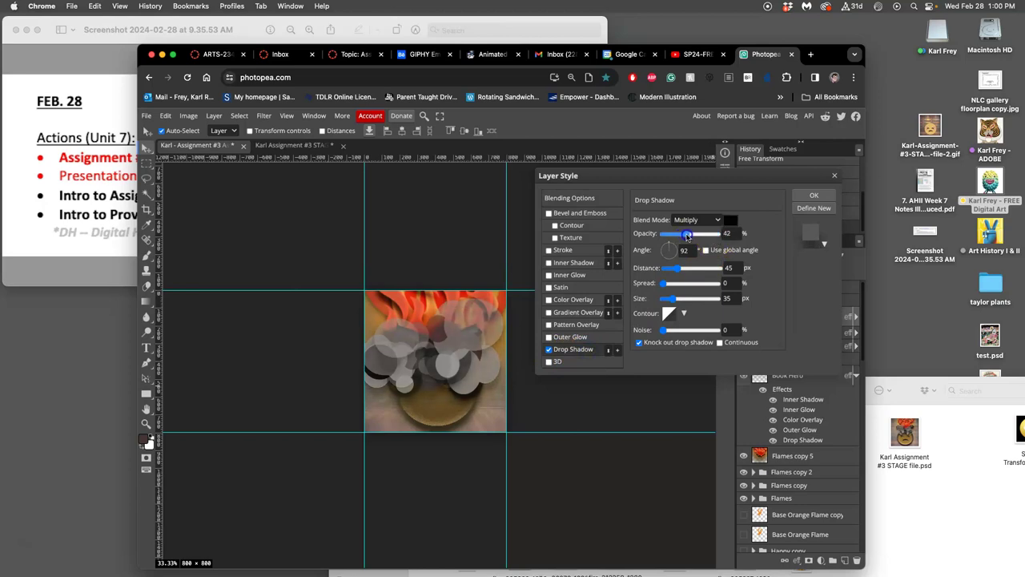
pyautogui.click(814, 195)
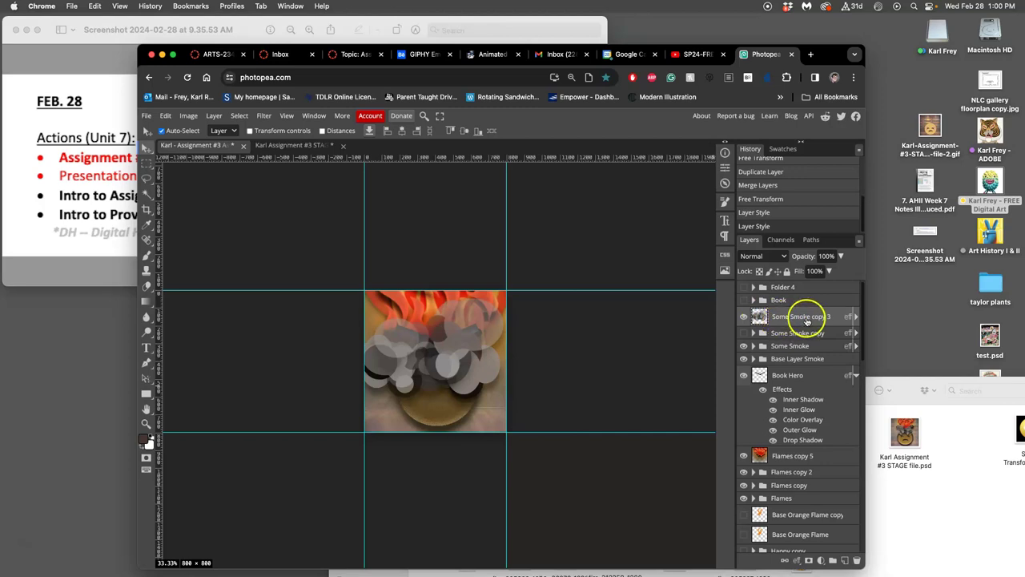
# - Merge the Assets File layers into one frame image and select the whole canvas
pyautogui.scroll(-8, 809, 367)
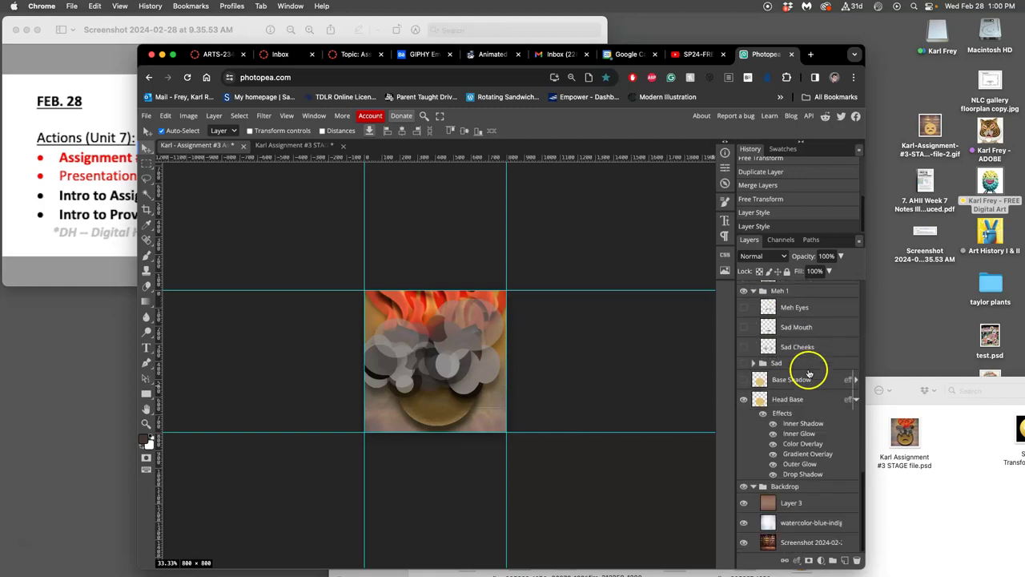
pyautogui.click(214, 115)
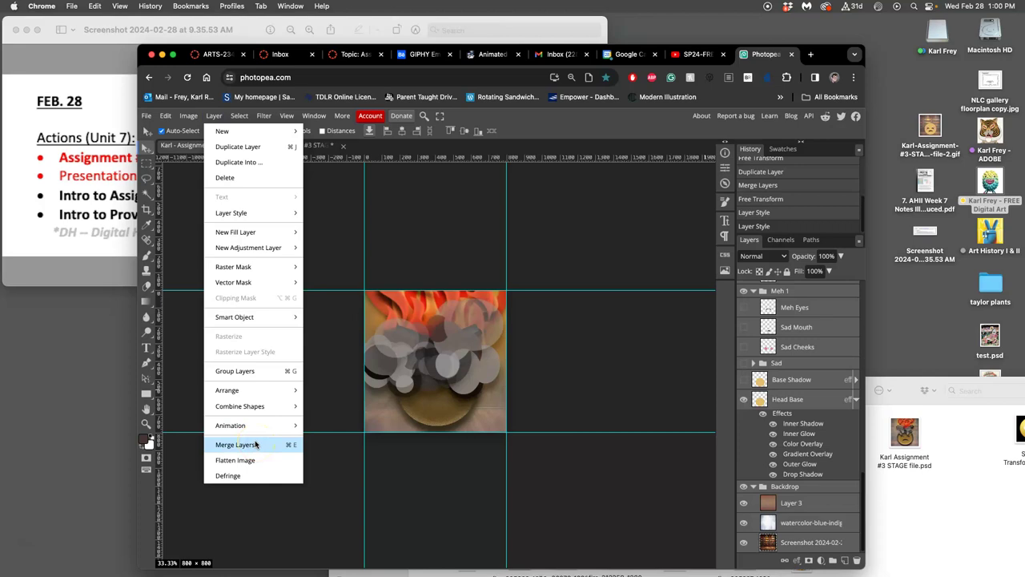
pyautogui.click(256, 444)
pyautogui.scroll(5, 798, 346)
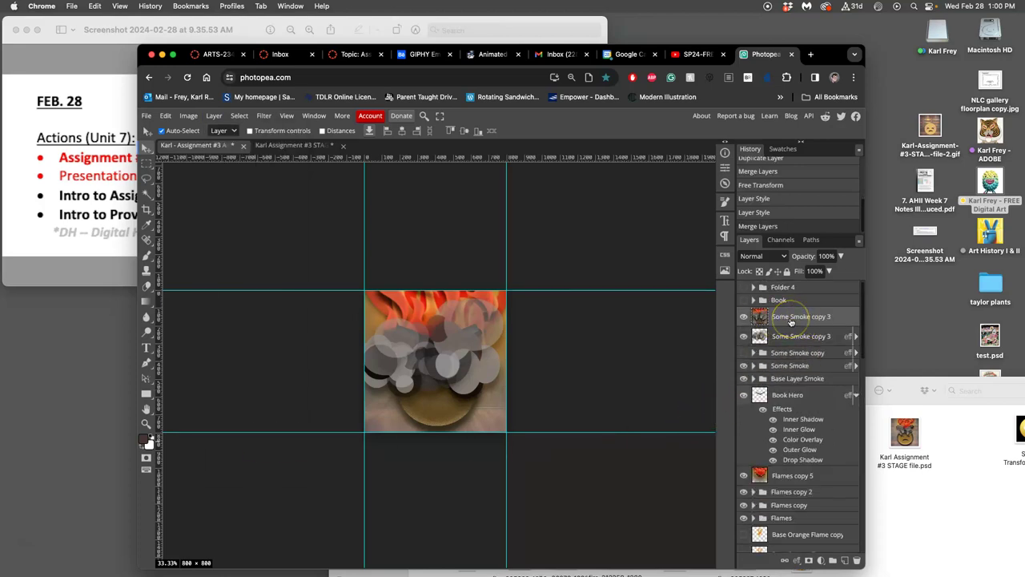
pyautogui.press('super+a')
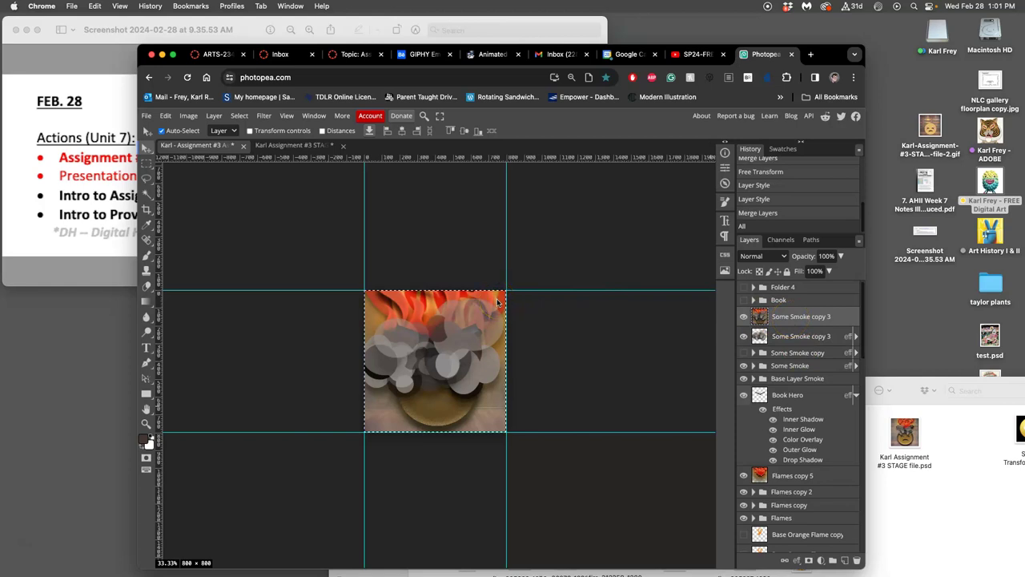
# - Paste the merged frame into the STAGE file as Layer 21 and check its visibility
pyautogui.click(306, 147)
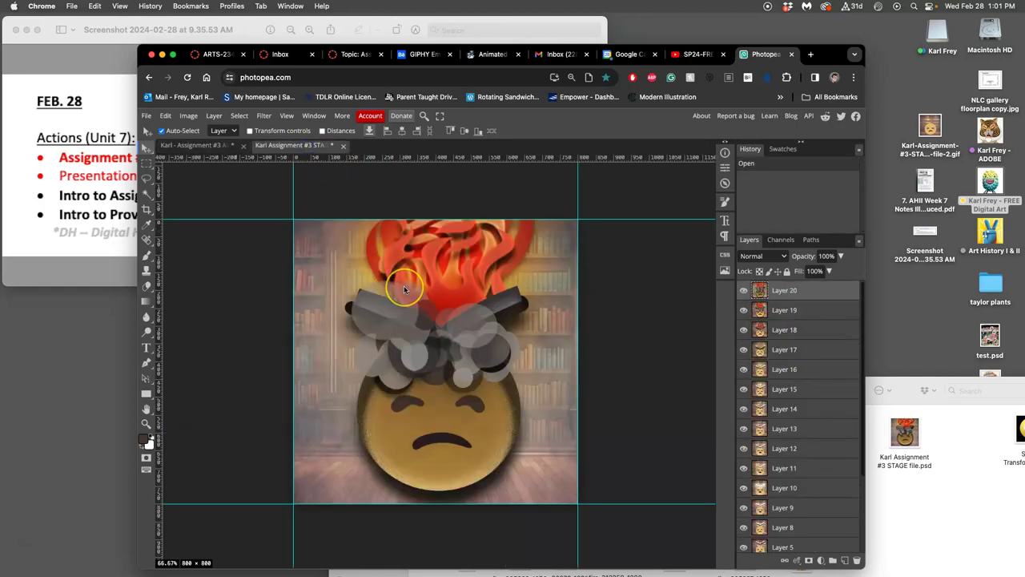
pyautogui.press('super+v')
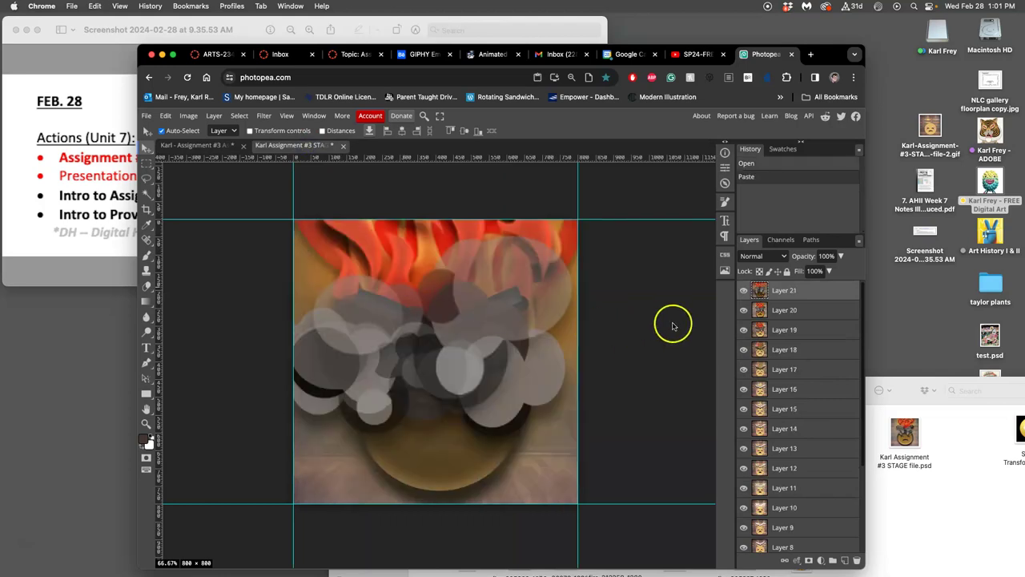
pyautogui.click(742, 290)
pyautogui.click(742, 291)
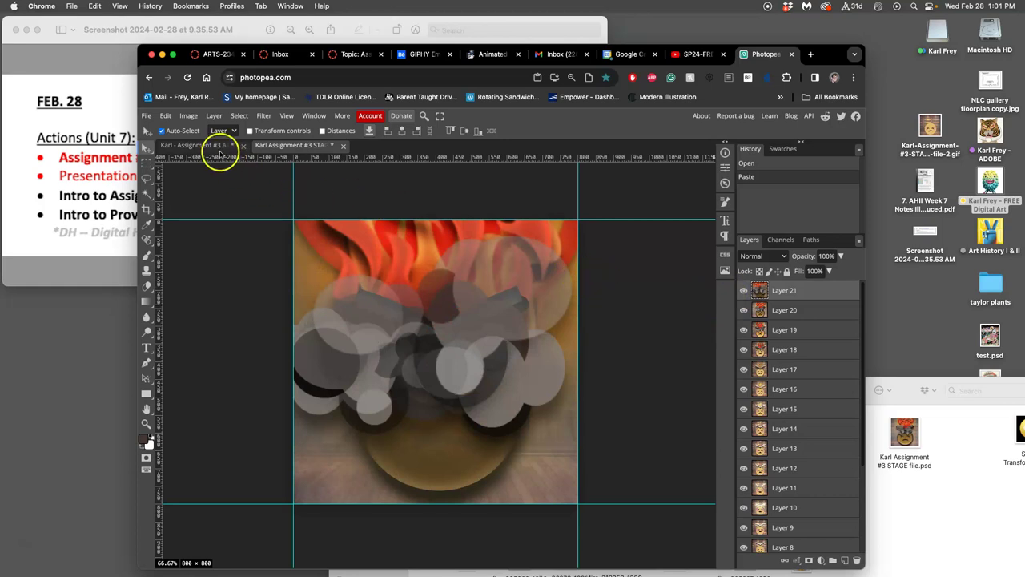
# - Back in the working file, deselect and delete the merged frame layer
pyautogui.click(218, 146)
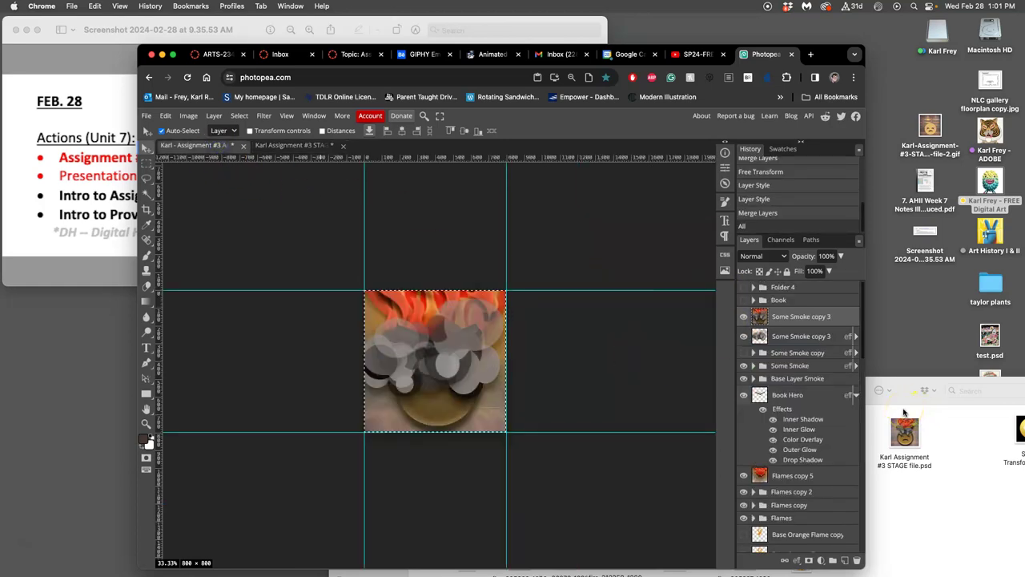
pyautogui.press('super+d')
pyautogui.press('Delete')
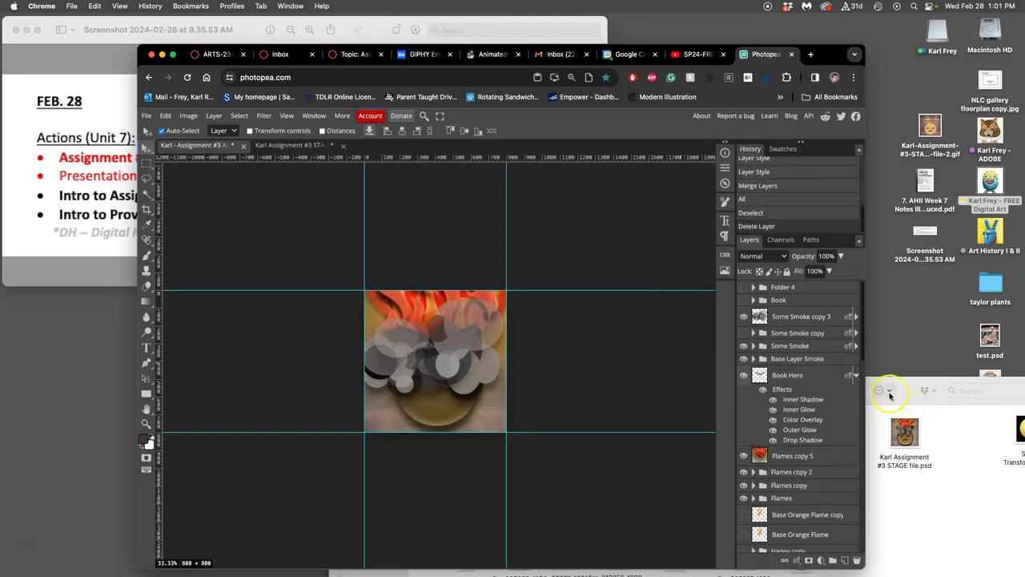
# - Duplicate Some Smoke copy 3 into copy 4, enlarge it to about 162% and flip it horizontally
pyautogui.click(800, 315)
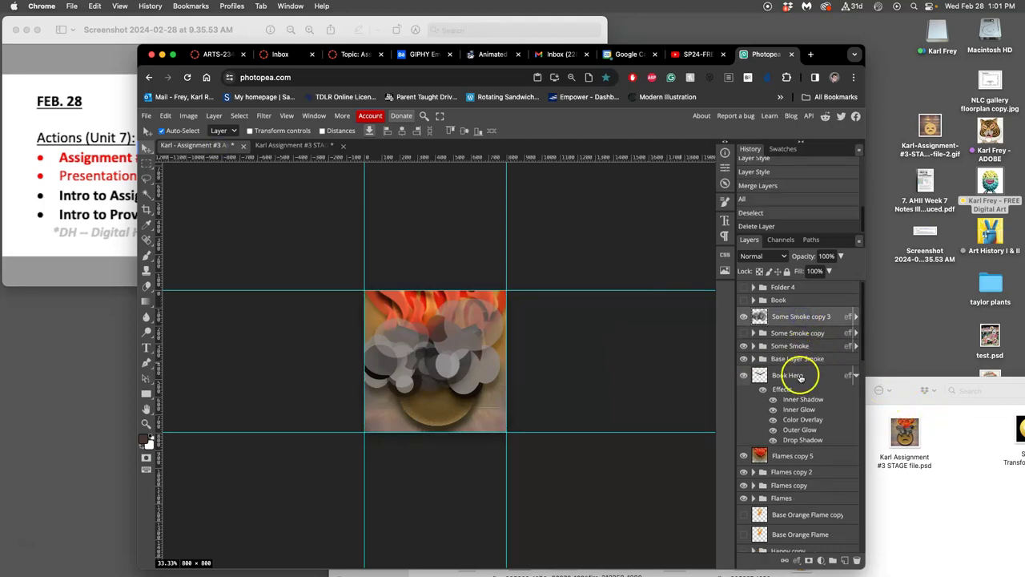
pyautogui.press('super+j')
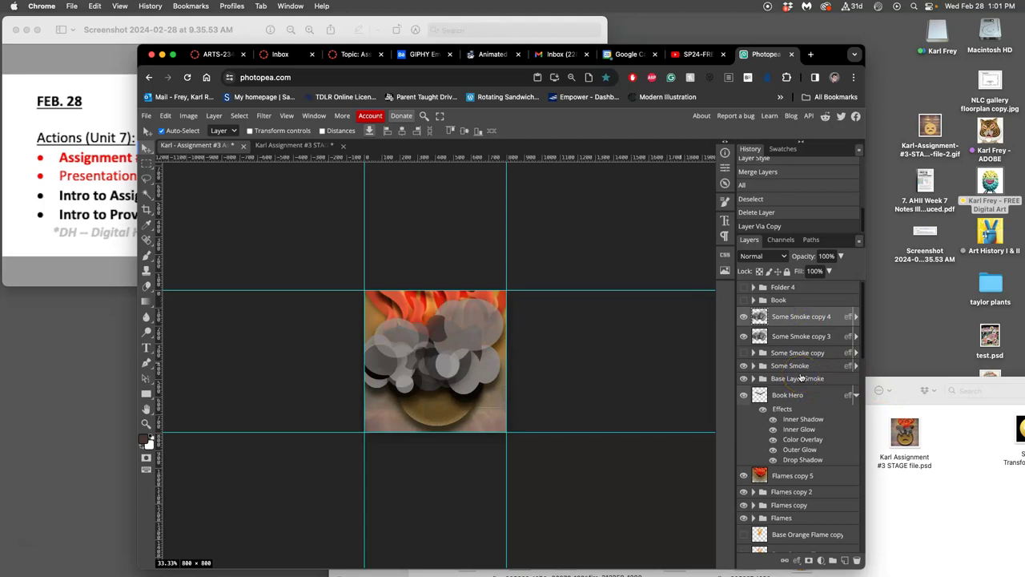
pyautogui.press('super+t')
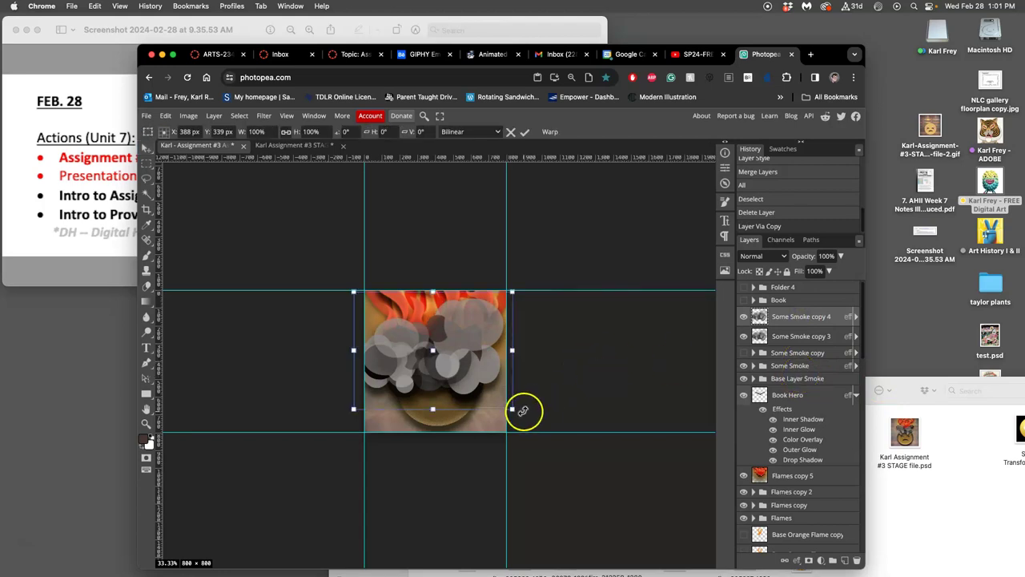
pyautogui.moveTo(512, 409); pyautogui.dragTo(561, 446)
pyautogui.rightClick(488, 394)
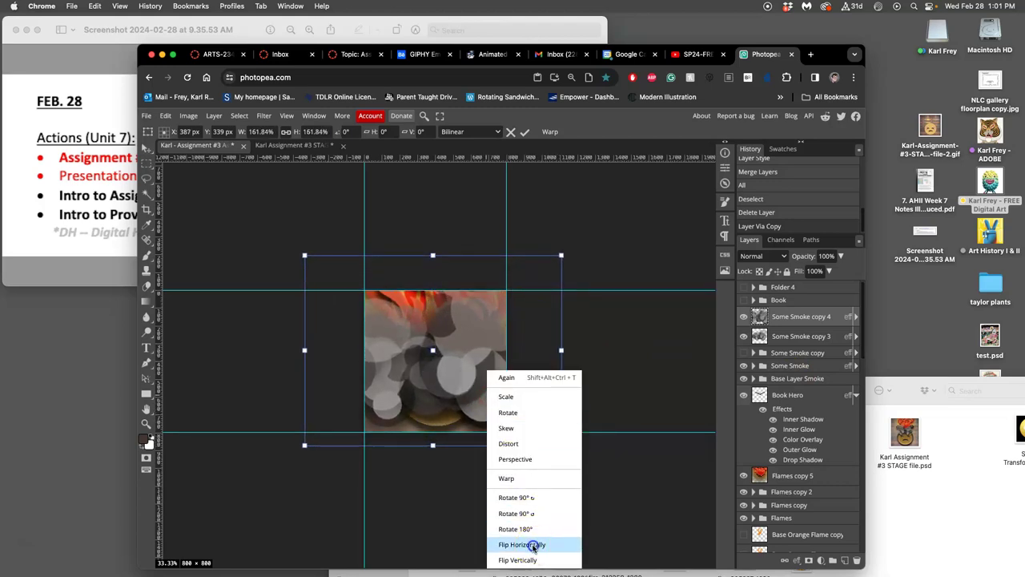
pyautogui.click(532, 545)
pyautogui.press('Return')
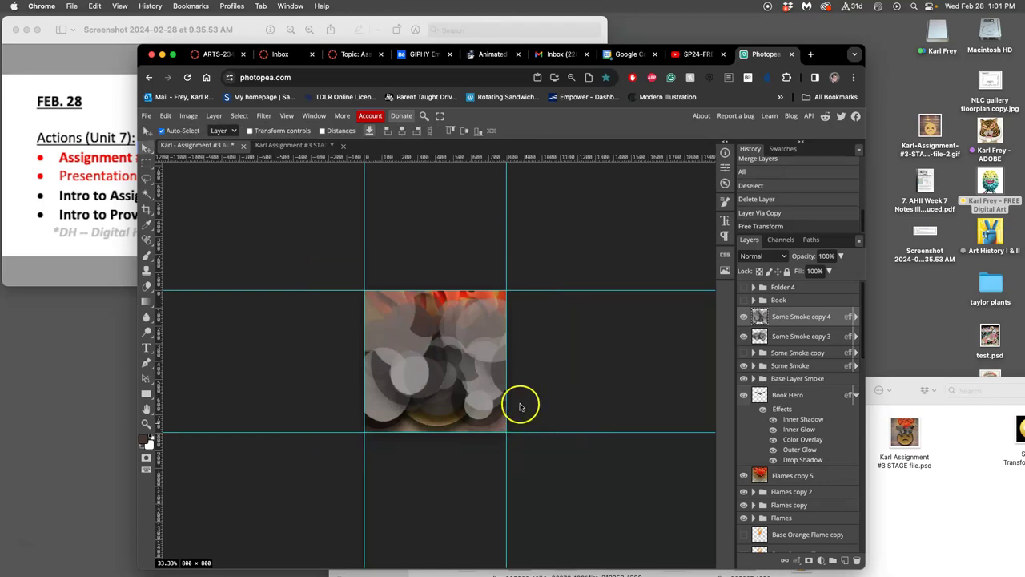
# - Duplicate the Flames copy 5 layer, enlarge the copy and move it down the image
pyautogui.click(787, 477)
pyautogui.press('super+j')
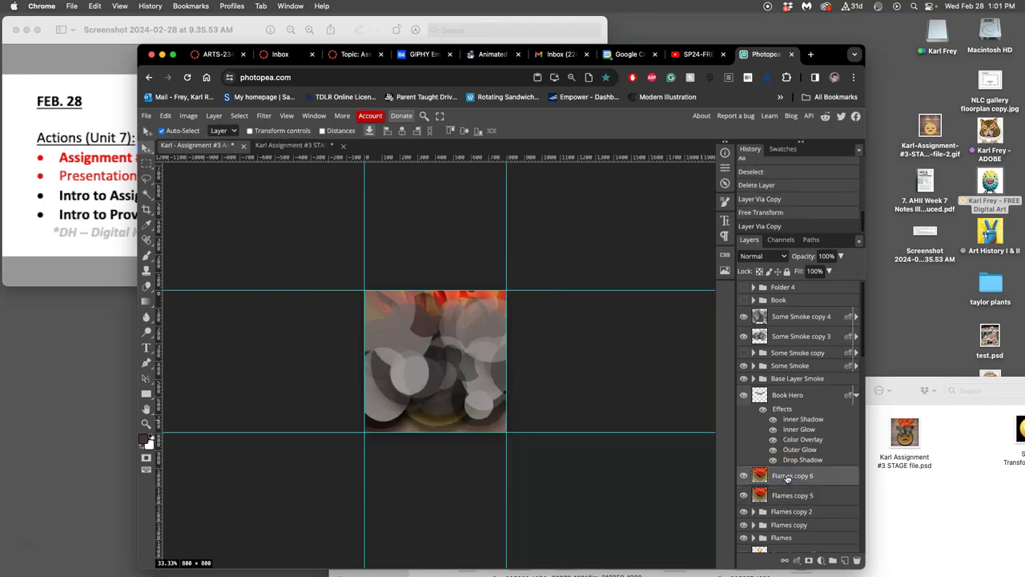
pyautogui.press('super+t')
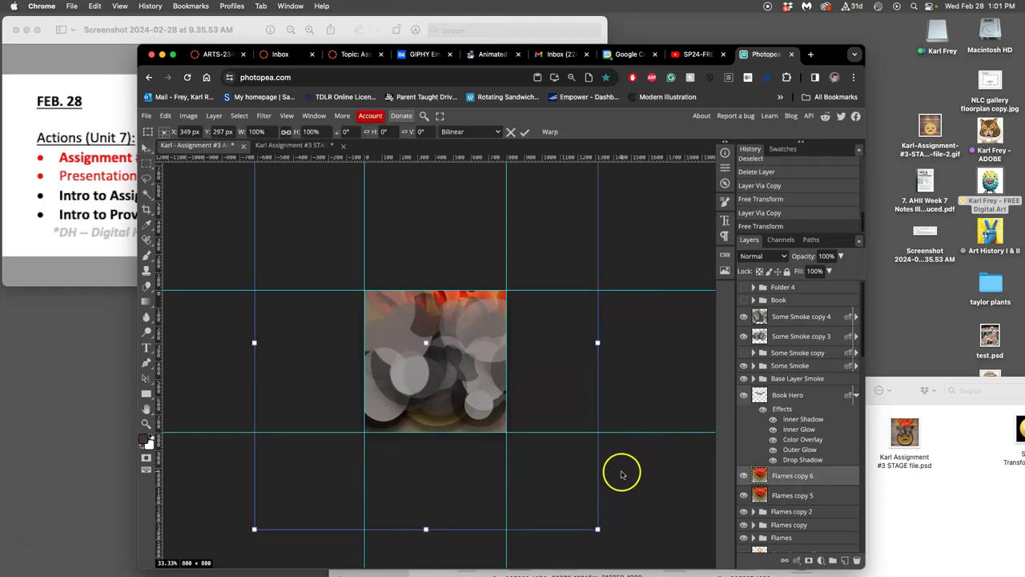
pyautogui.moveTo(598, 530); pyautogui.dragTo(655, 563)
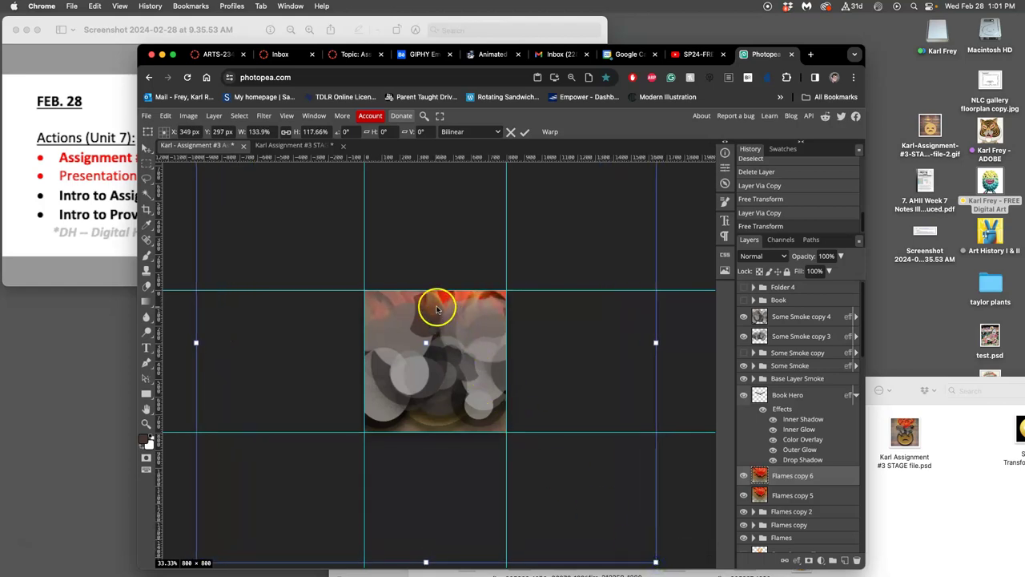
pyautogui.moveTo(435, 309); pyautogui.dragTo(434, 342)
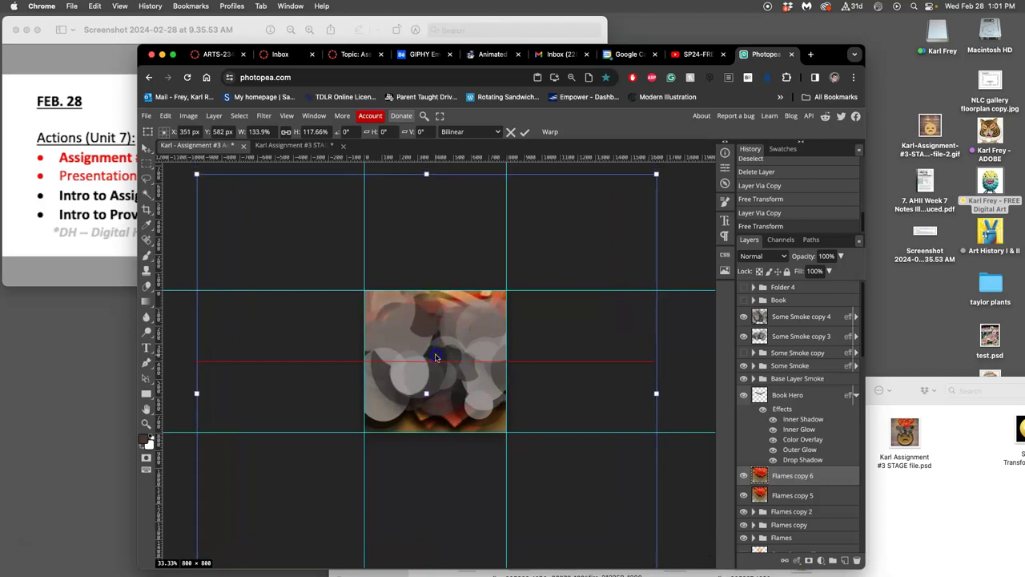
pyautogui.moveTo(436, 357); pyautogui.dragTo(437, 353)
pyautogui.doubleClick(441, 345)
# - Mirror Flames copy 6 horizontally and shift it slightly to the right
pyautogui.rightClick(438, 310)
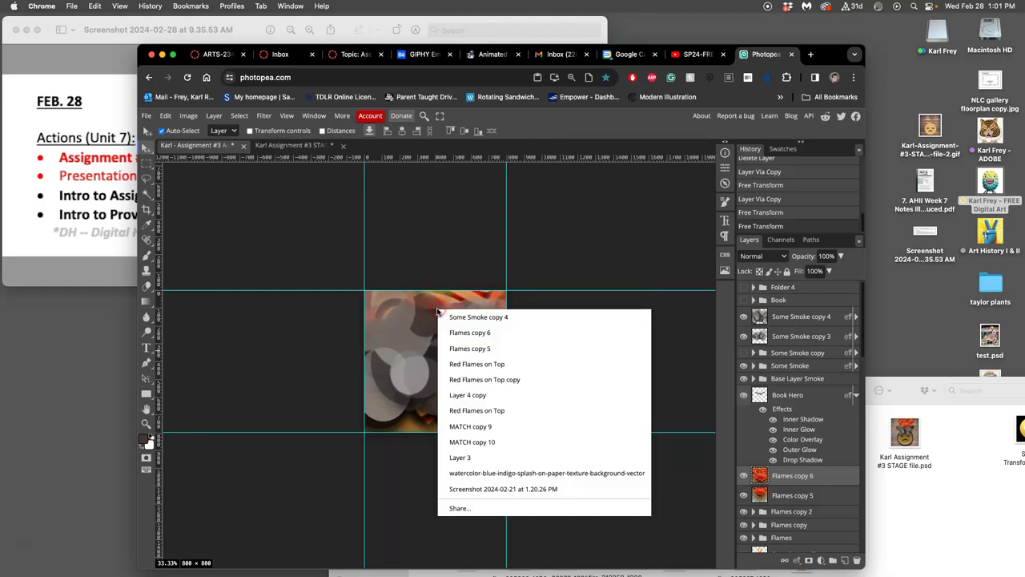
pyautogui.click(586, 282)
pyautogui.hotkey('ctrl', 't')
pyautogui.rightClick(477, 329)
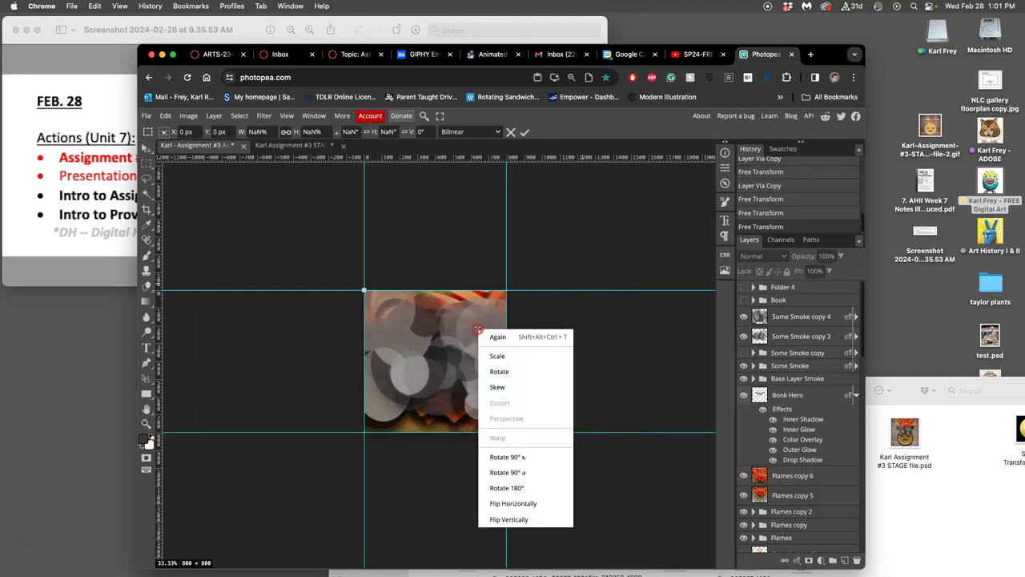
pyautogui.click(440, 304)
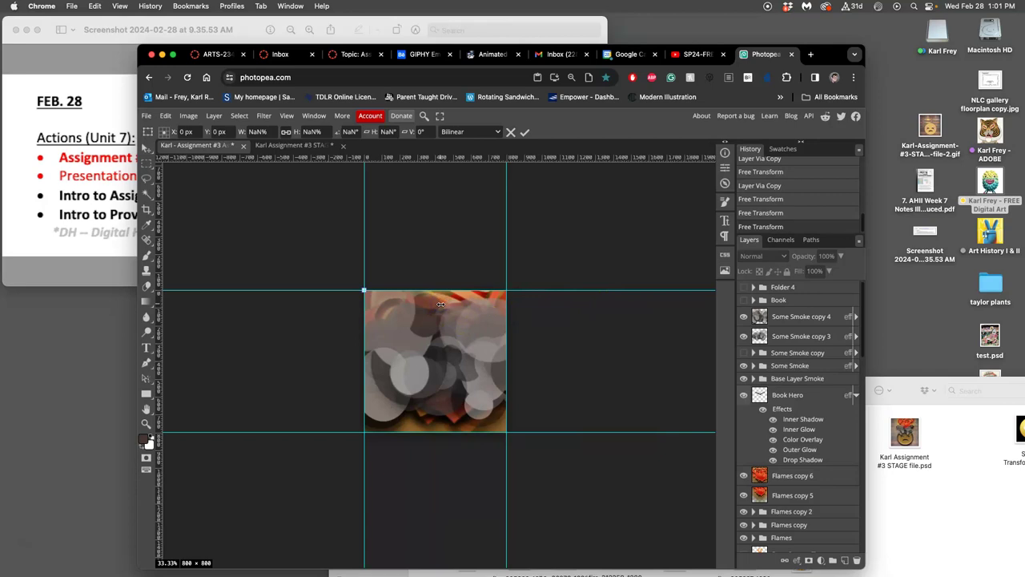
pyautogui.click(775, 477)
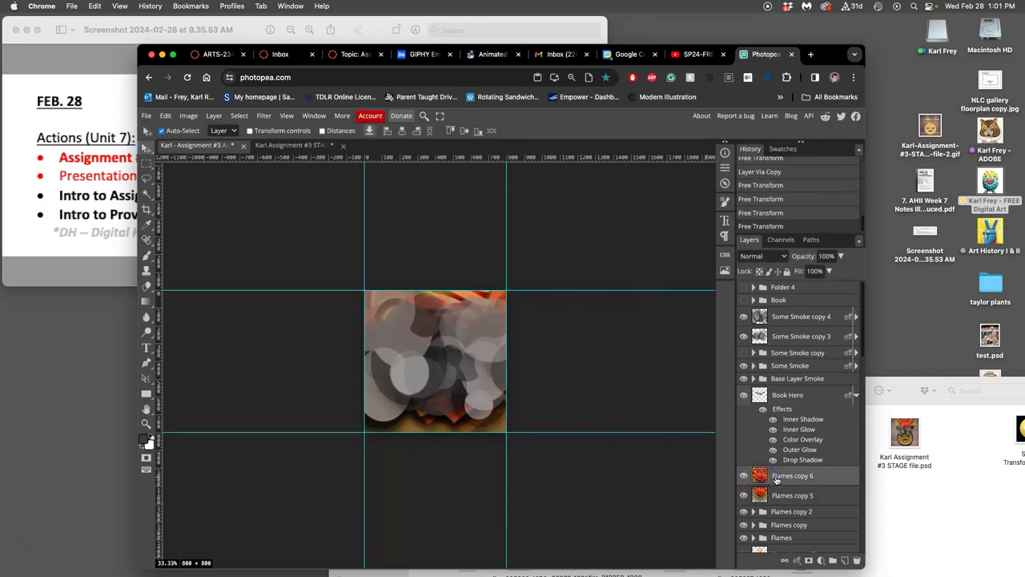
pyautogui.hotkey('ctrl', 't')
pyautogui.rightClick(483, 372)
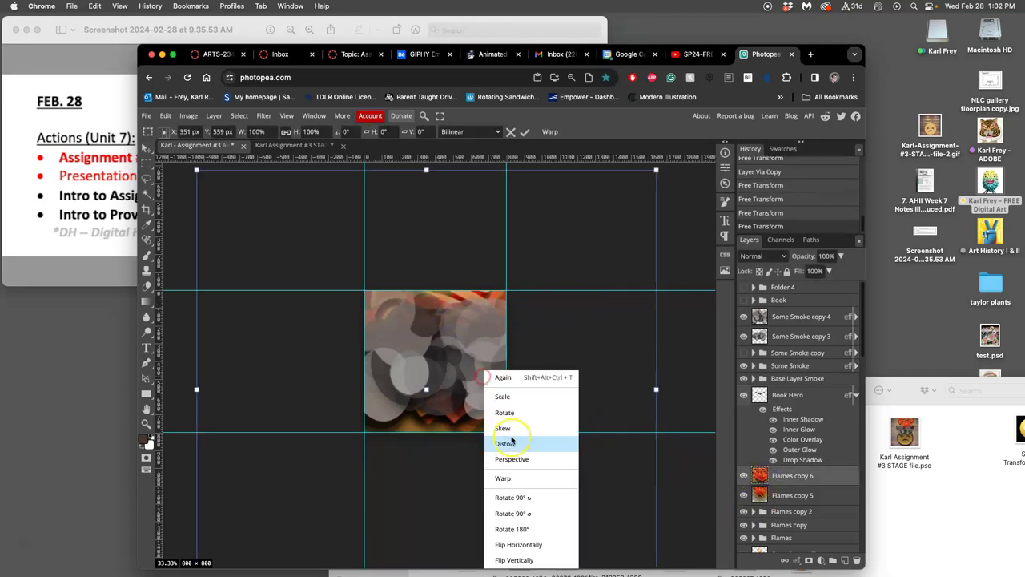
pyautogui.click(534, 545)
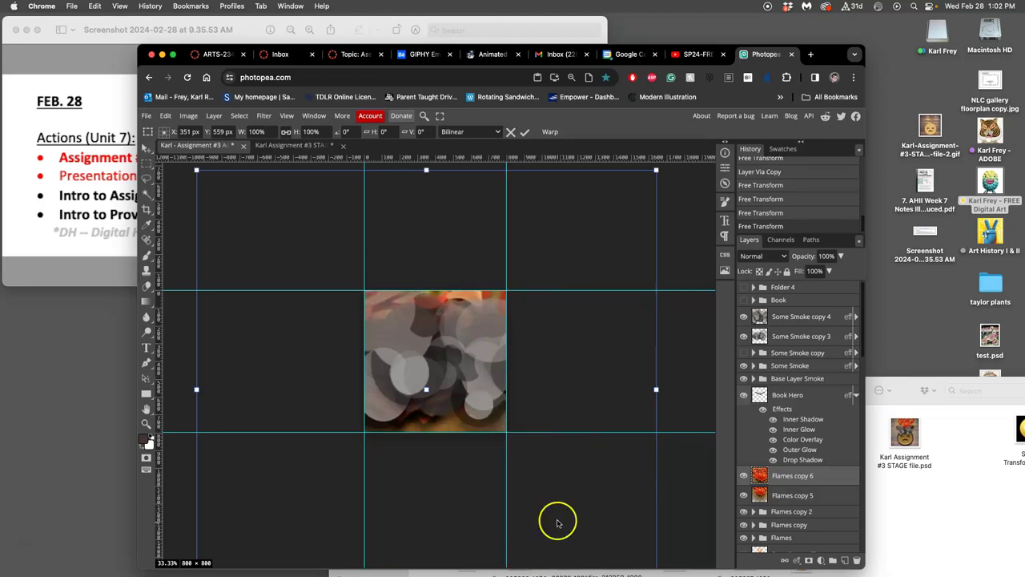
pyautogui.moveTo(459, 420); pyautogui.dragTo(483, 420)
pyautogui.press('Return')
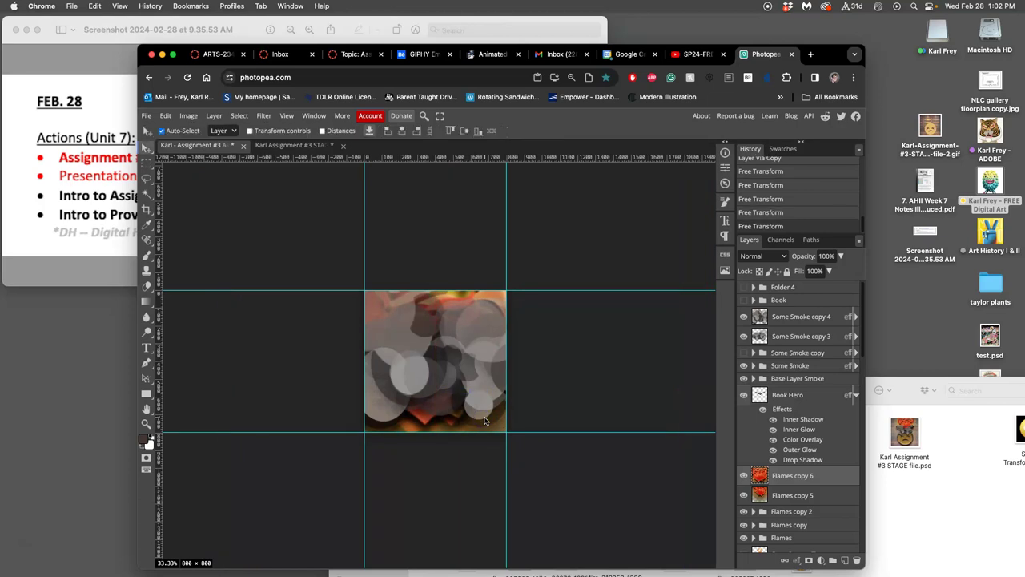
# - Select Some Smoke copy 4 and merge the smoke and flames layers into one frame
pyautogui.click(310, 147)
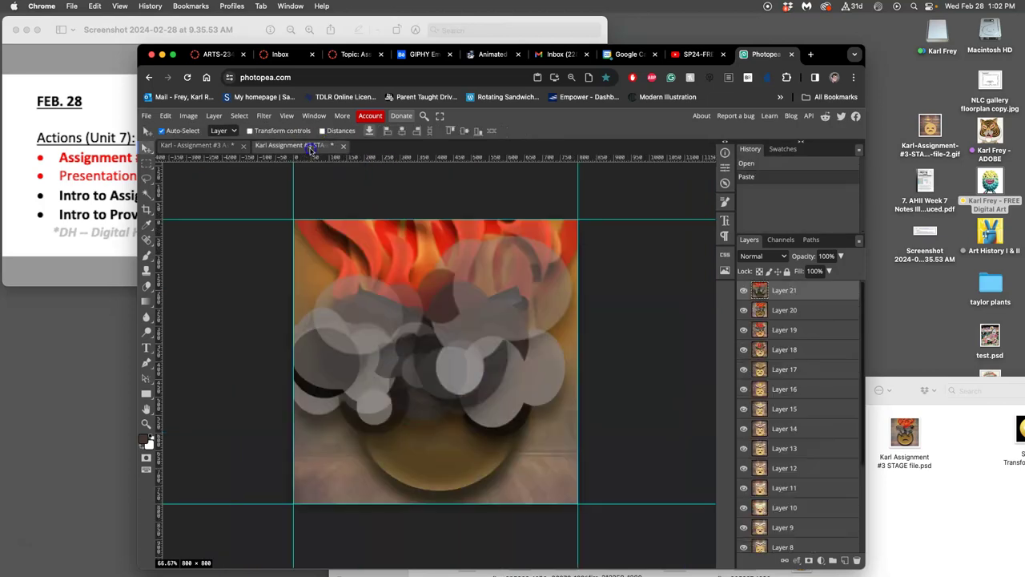
pyautogui.click(214, 144)
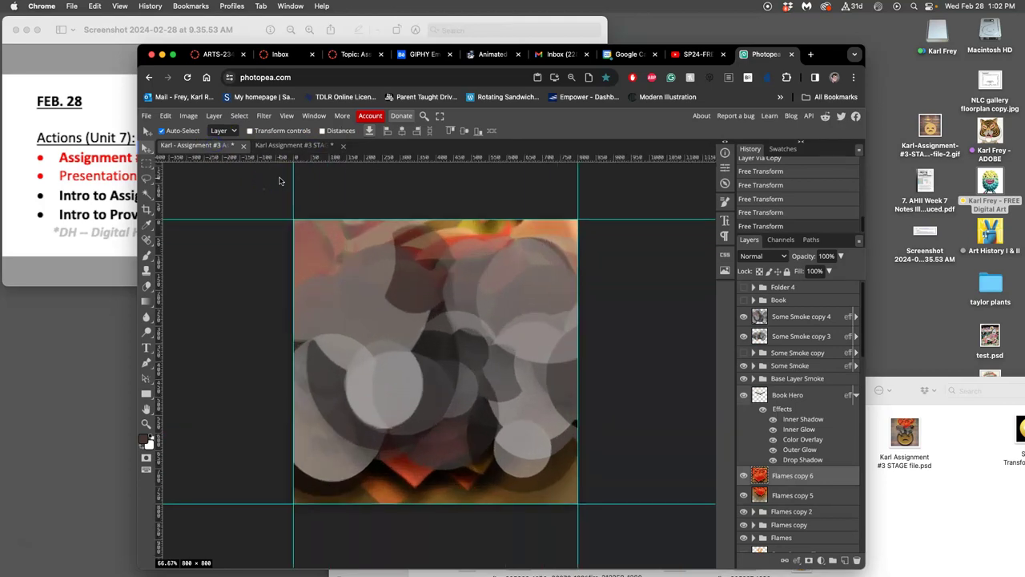
pyautogui.click(313, 147)
pyautogui.click(229, 149)
pyautogui.click(792, 321)
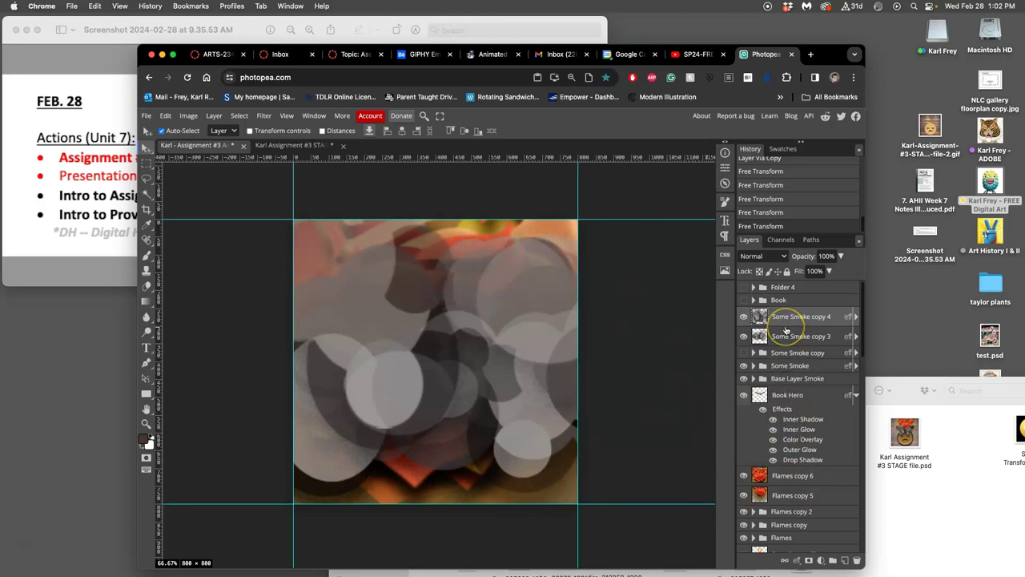
pyautogui.scroll(-3, 838, 430)
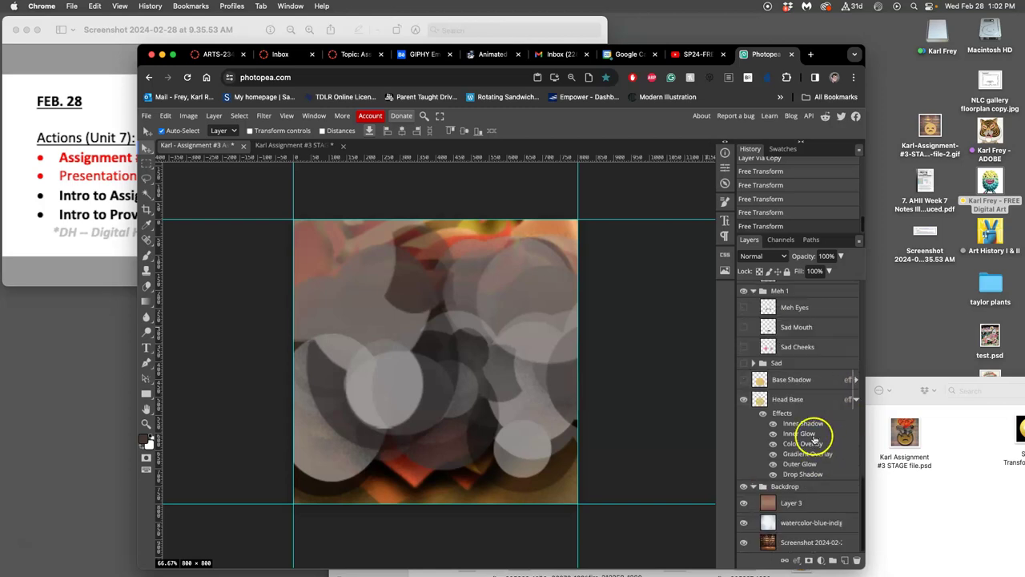
pyautogui.scroll(-3, 805, 543)
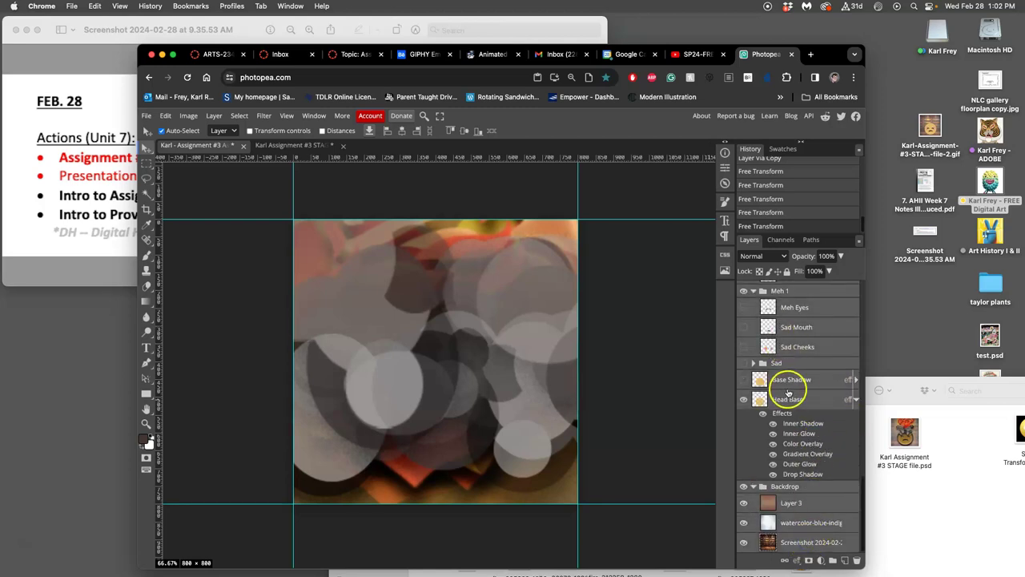
pyautogui.click(215, 116)
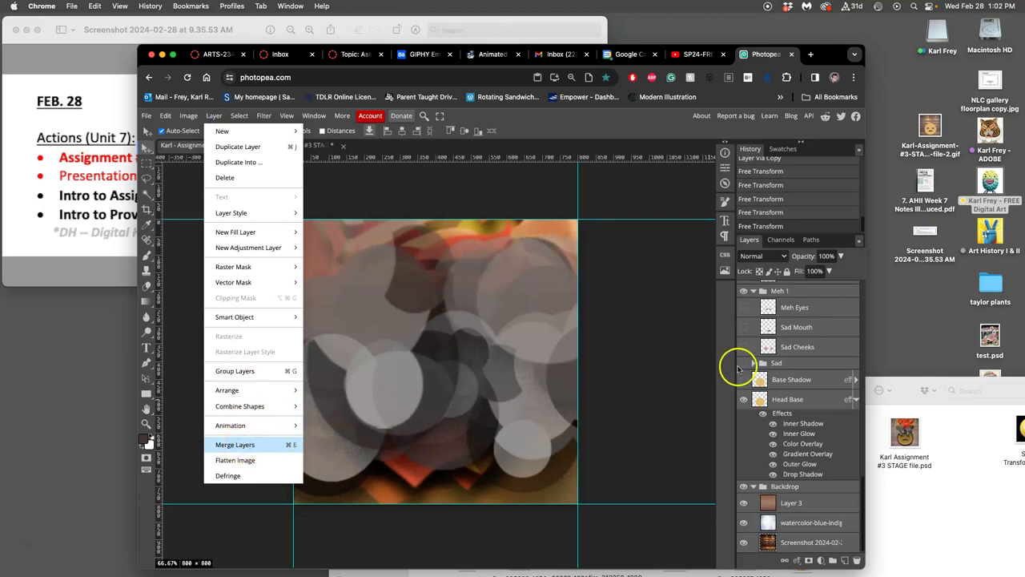
pyautogui.click(781, 370)
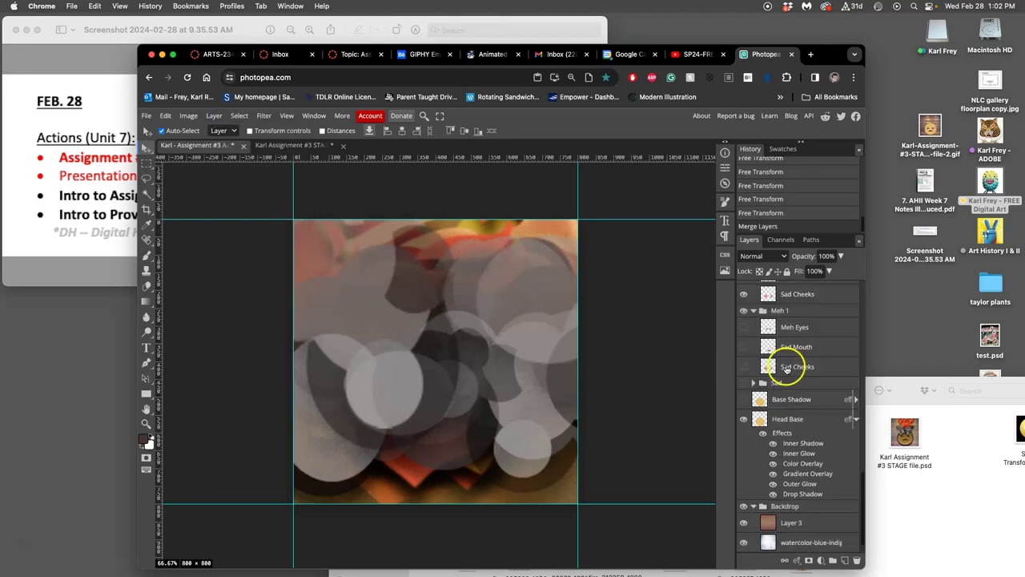
pyautogui.scroll(10, 786, 368)
# - Select all, paste the merged frame into STAGE as Layer 22, and check its visibility
pyautogui.press('super+a')
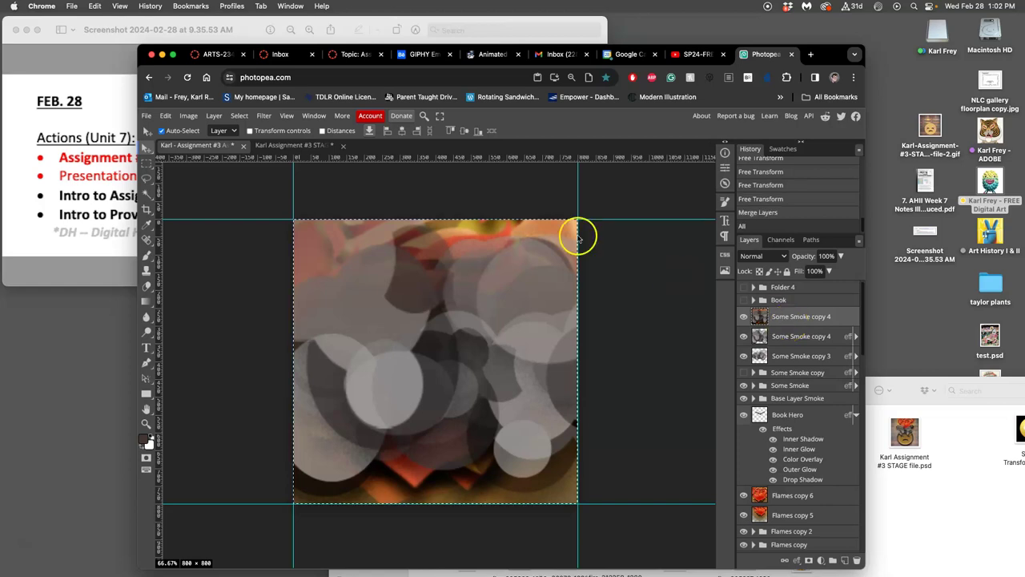
pyautogui.click(308, 145)
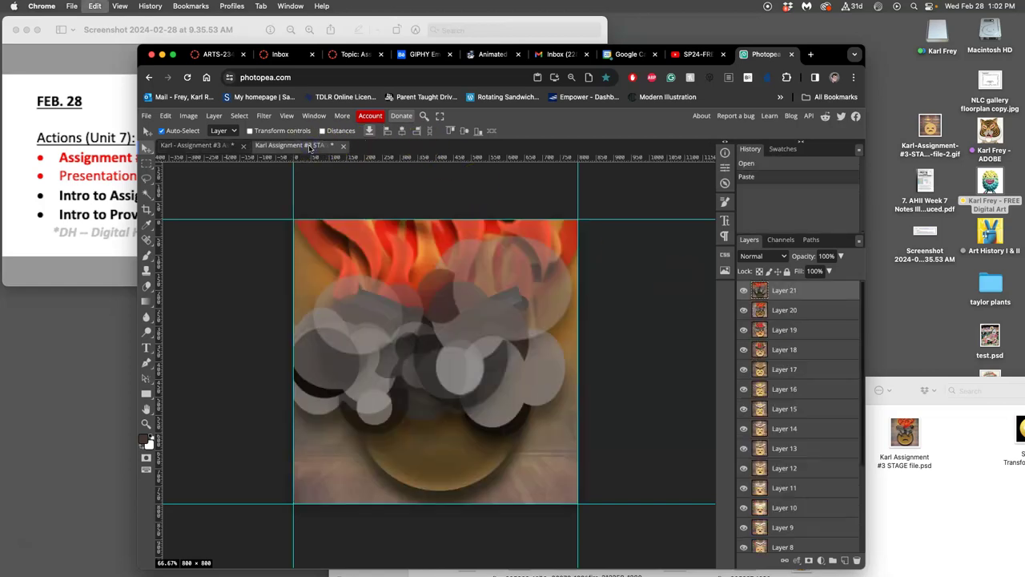
pyautogui.press('super+v')
pyautogui.click(744, 290)
pyautogui.click(744, 291)
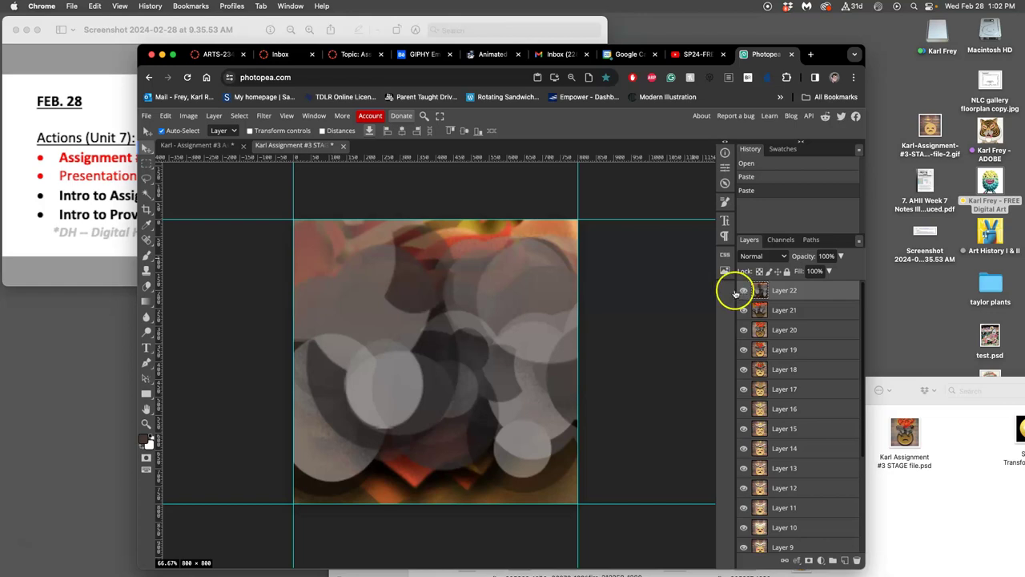
# - Close the screenshot, open IMG_20240219_145810.jpg in Preview at the left, and return to Photopea
pyautogui.click(26, 30)
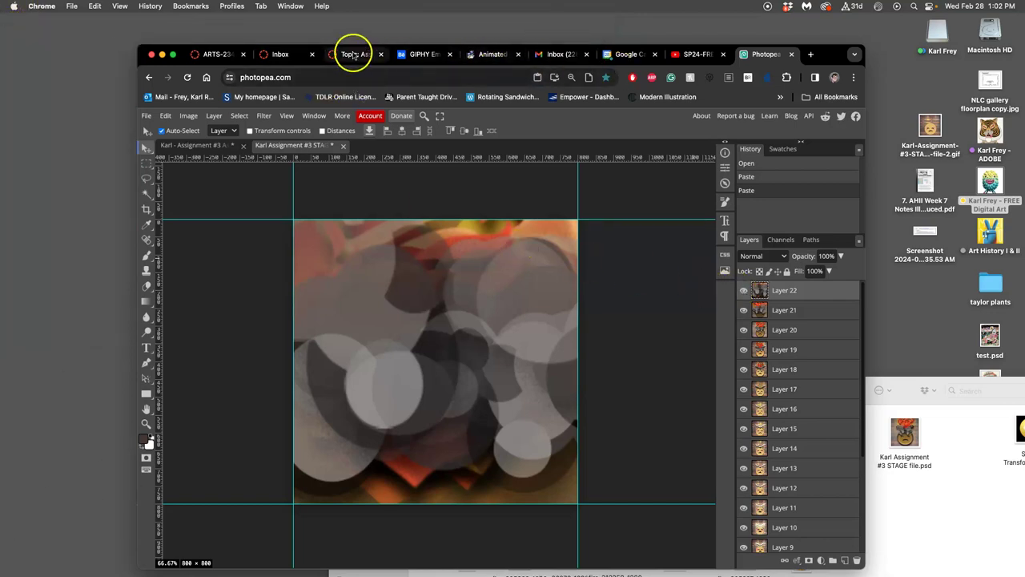
pyautogui.click(353, 55)
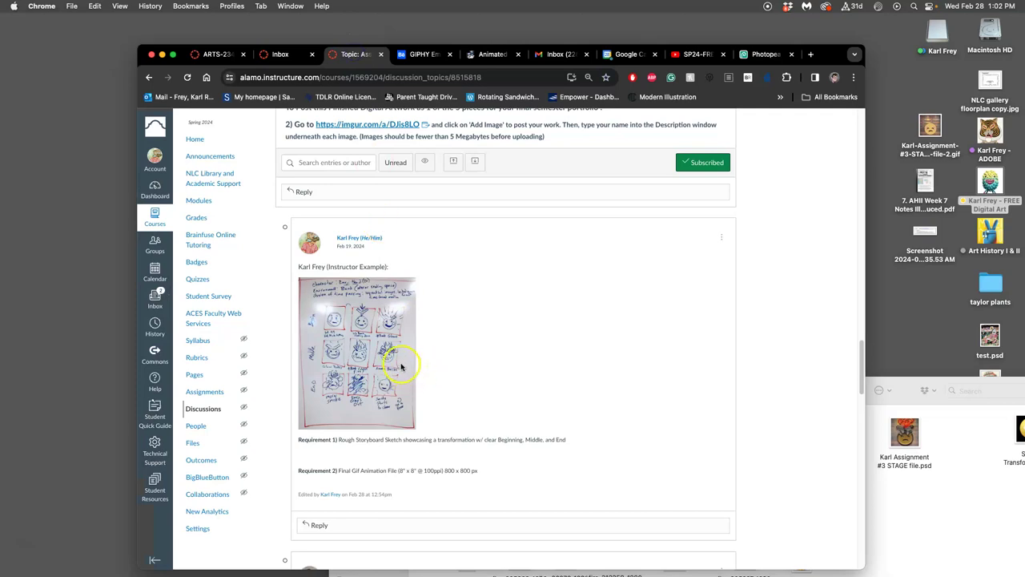
pyautogui.click(942, 448)
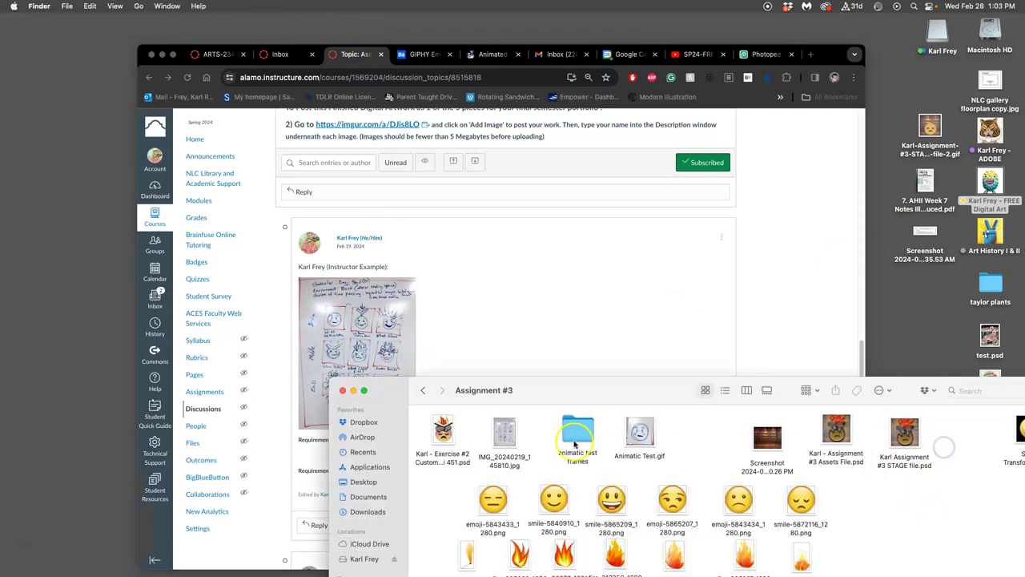
pyautogui.doubleClick(505, 434)
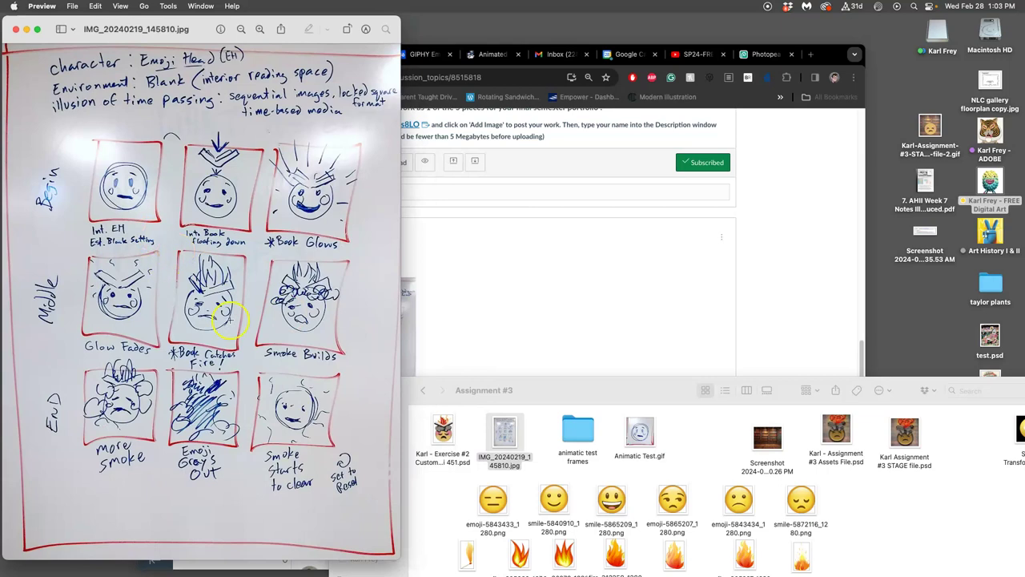
pyautogui.moveTo(326, 22); pyautogui.dragTo(260, 6)
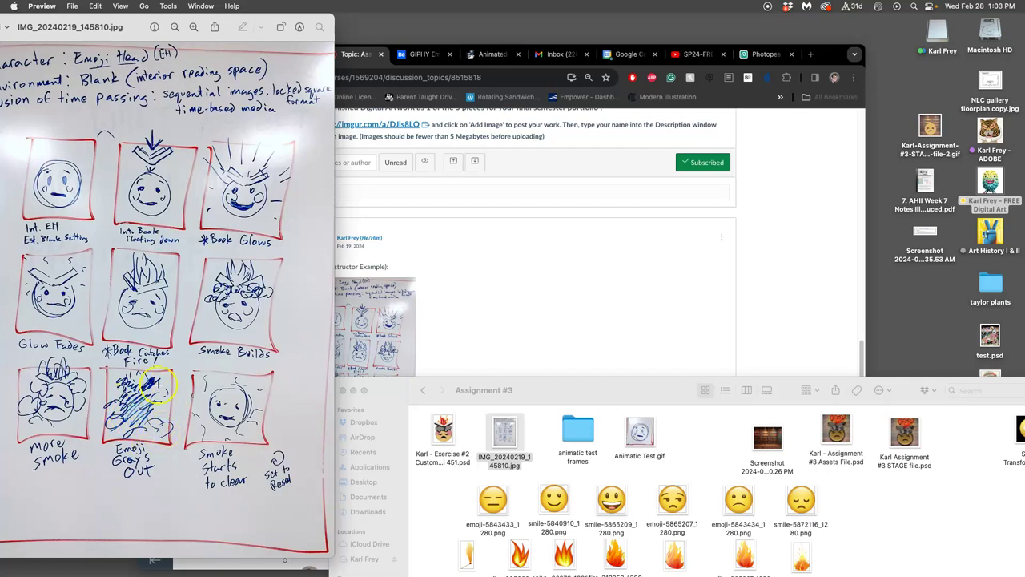
pyautogui.click(753, 171)
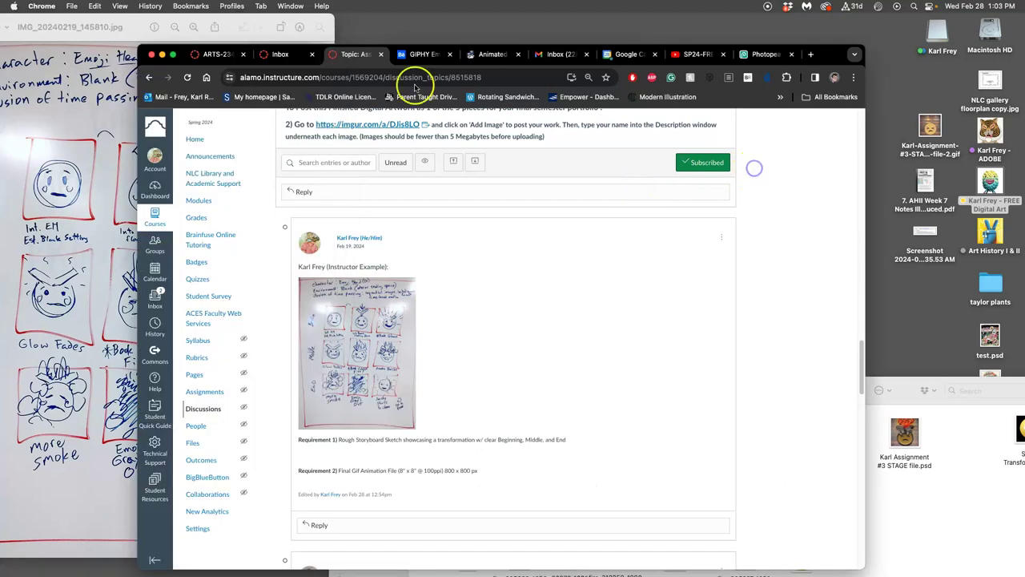
pyautogui.click(765, 54)
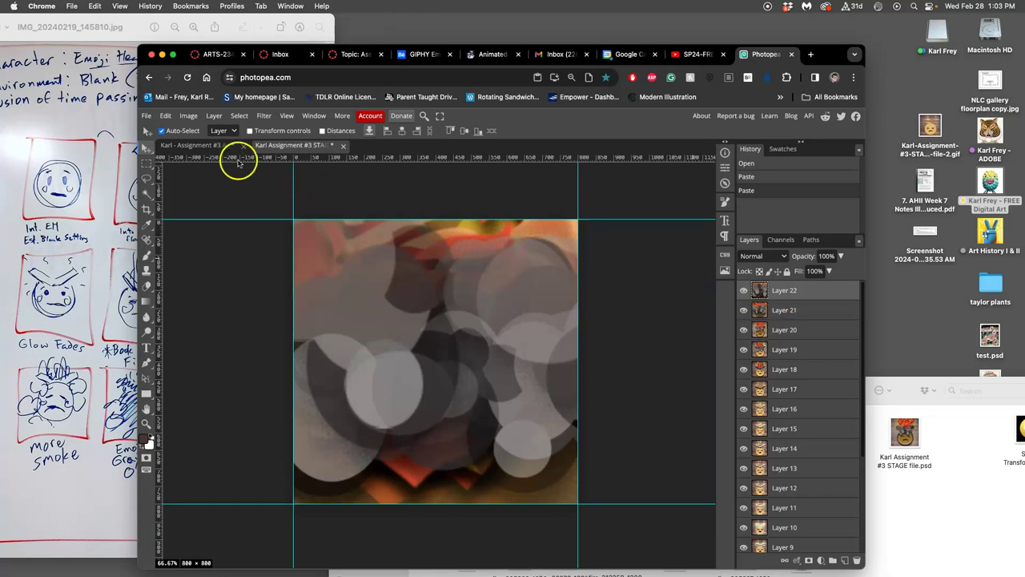
# - Save the STAGE file with its changes
pyautogui.press('super+s')
pyautogui.click(567, 165)
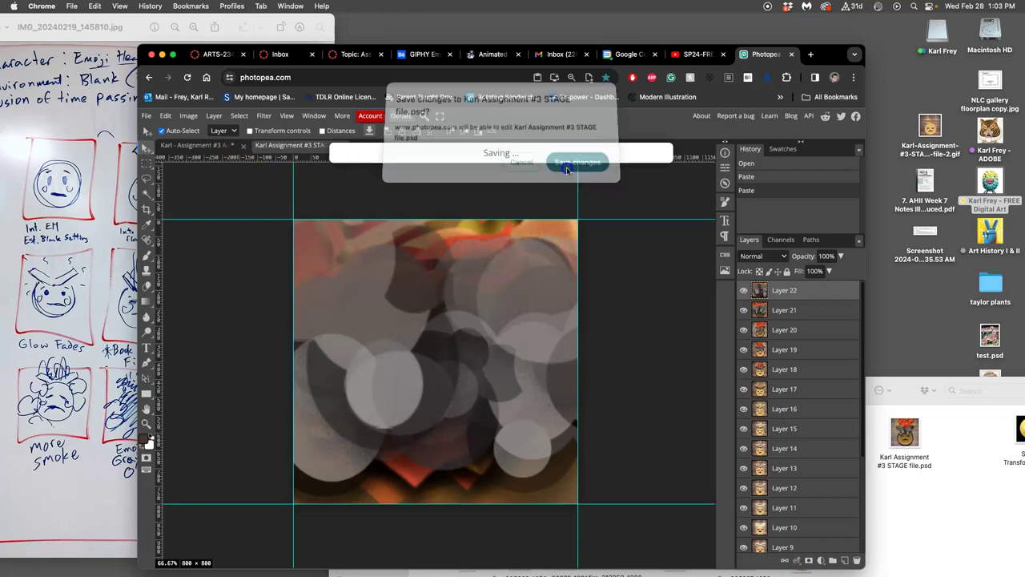
pyautogui.click(954, 471)
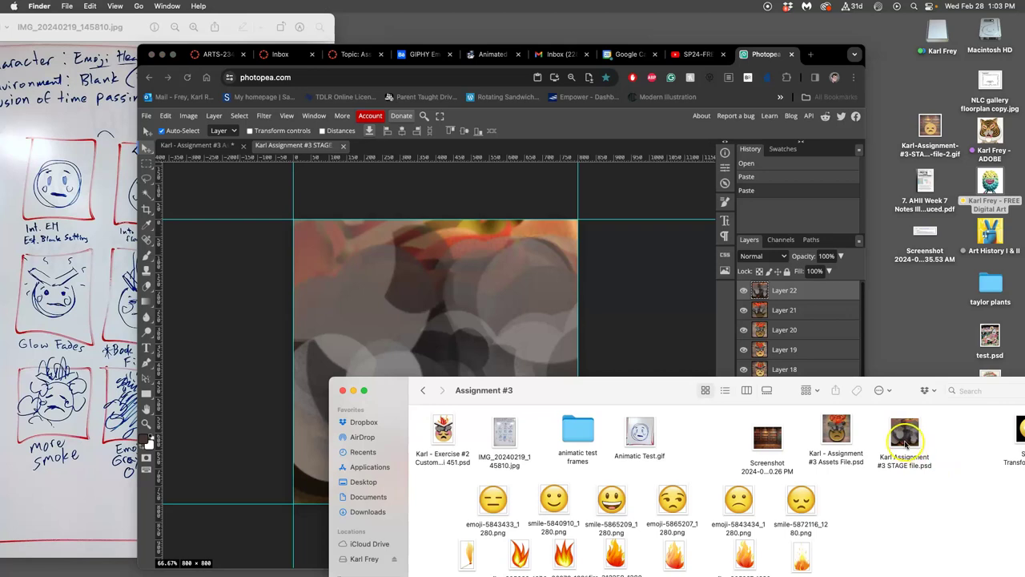
pyautogui.click(630, 313)
# - In the assets file, deselect and delete the merged Some Smoke copy 4 layer, keeping the original
pyautogui.click(204, 145)
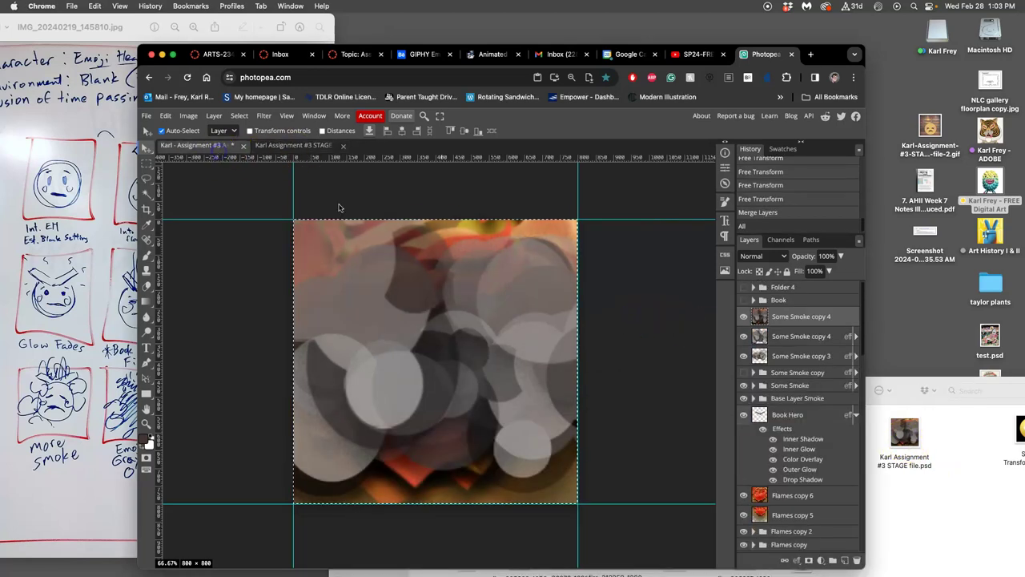
pyautogui.press('super+d')
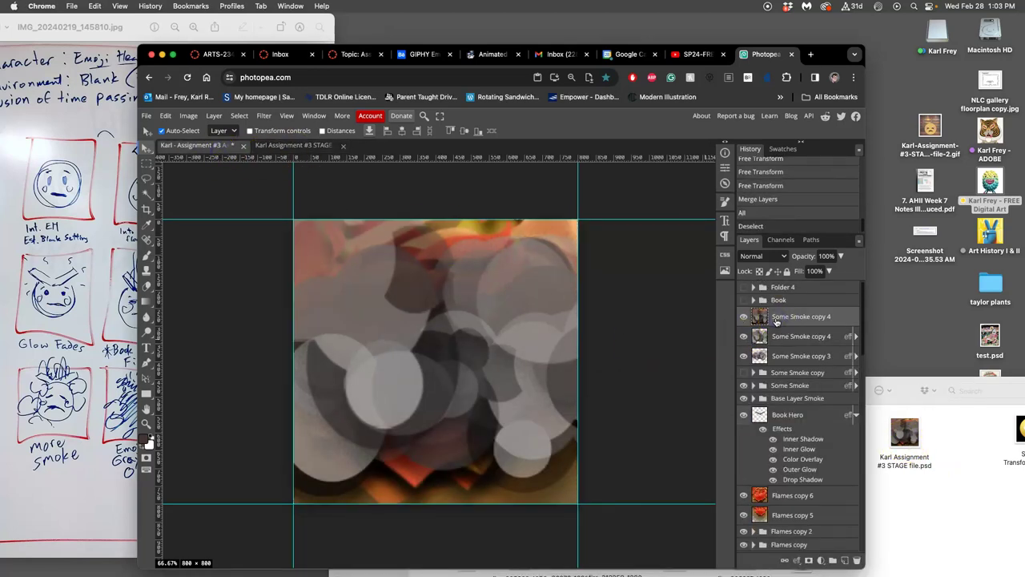
pyautogui.press('Delete')
pyautogui.click(784, 320)
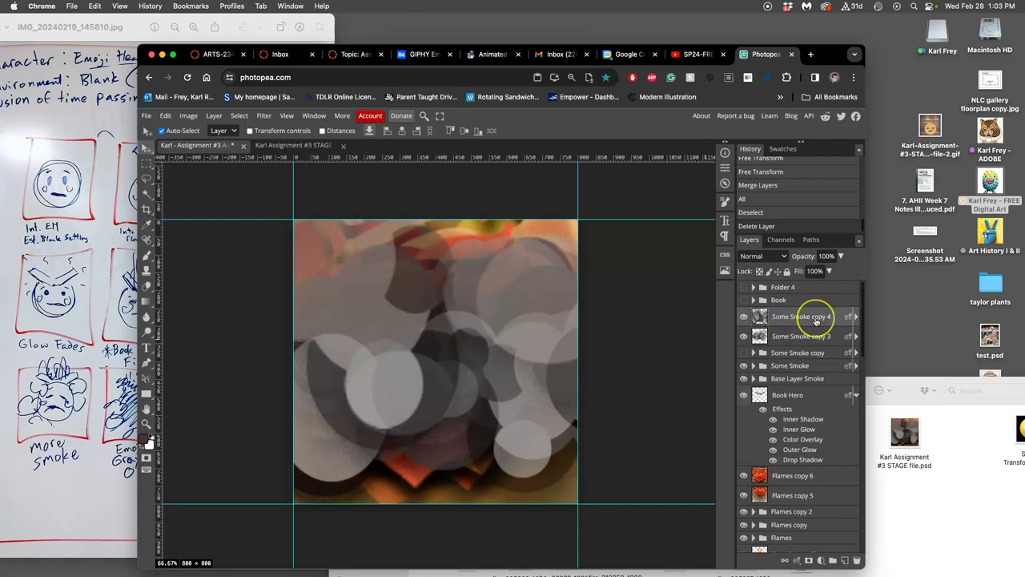
pyautogui.press('Delete')
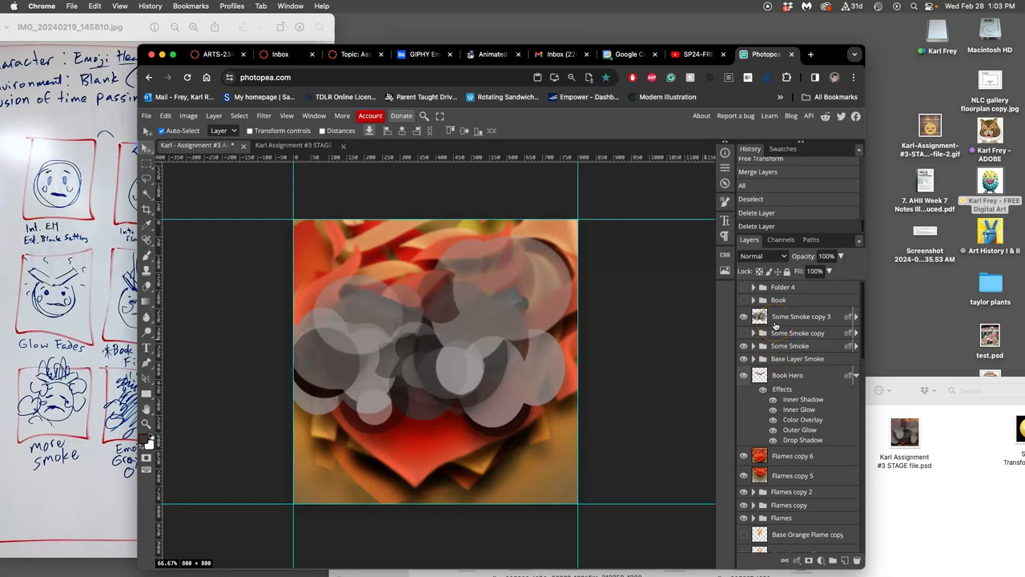
pyautogui.press('super+z')
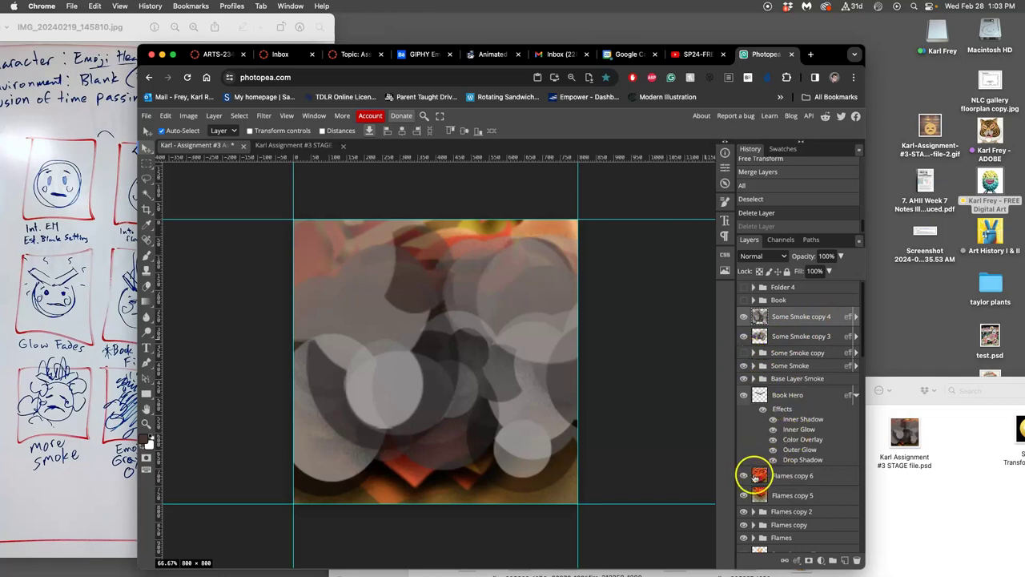
# - Hide Base Layer Smoke and Some Smoke copy 3, show Flames copy 5, and select Flames copy 6
pyautogui.click(744, 476)
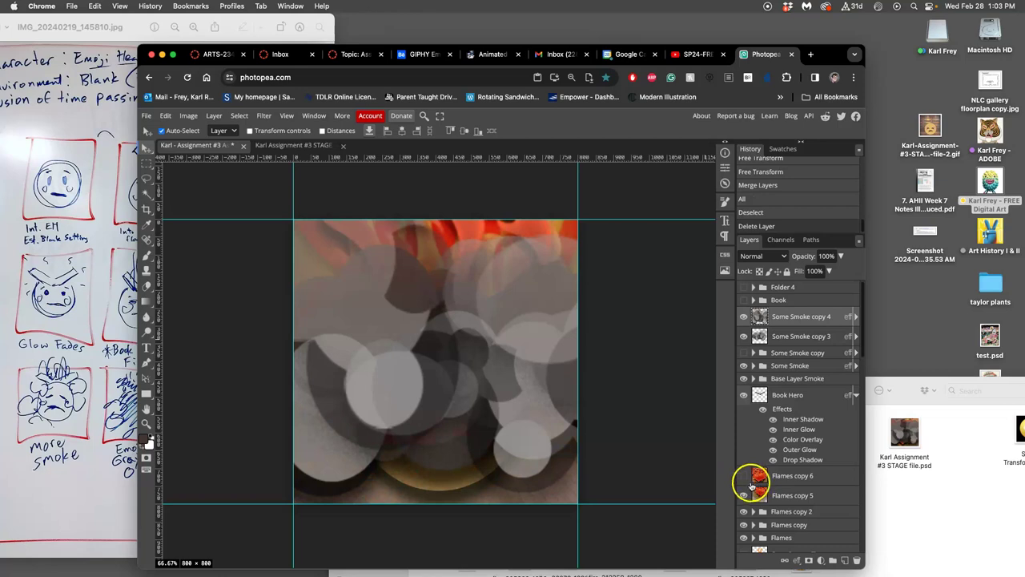
pyautogui.click(744, 495)
pyautogui.scroll(-1, 774, 498)
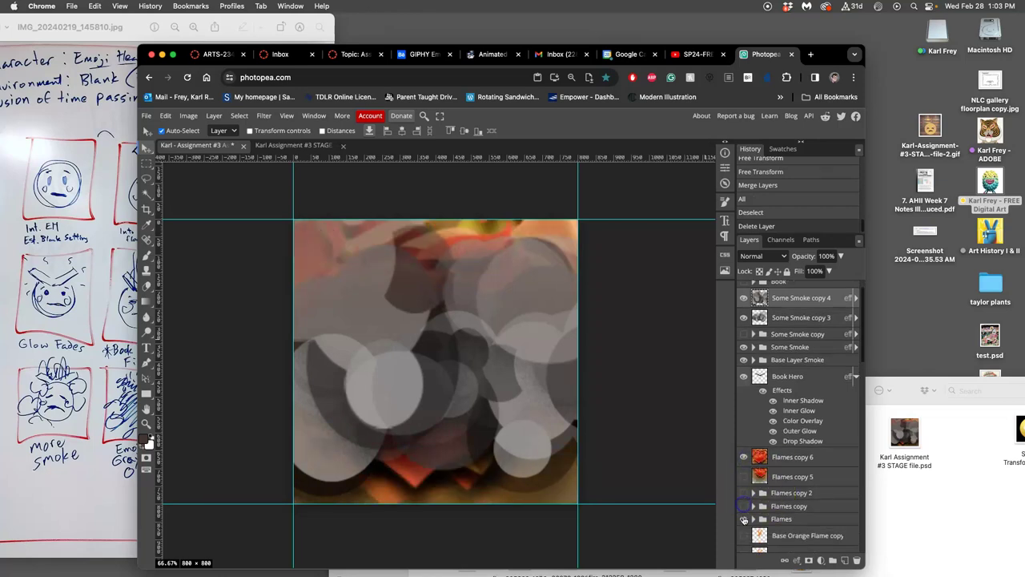
pyautogui.scroll(1, 744, 512)
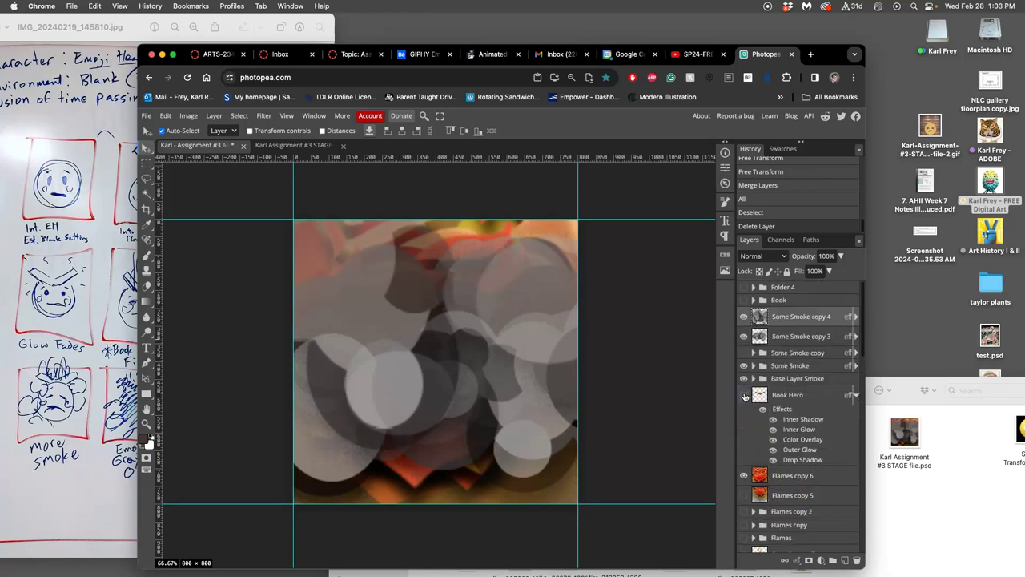
pyautogui.click(744, 382)
pyautogui.click(745, 336)
pyautogui.moveTo(759, 479); pyautogui.dragTo(784, 478)
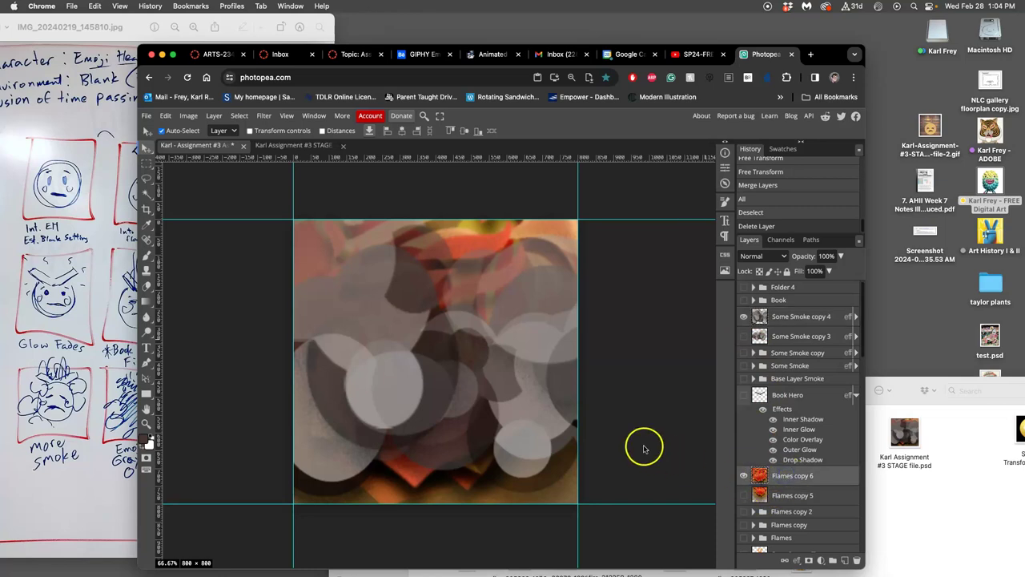
# - Flip Flames copy 6 horizontally and nudge it slightly left and down
pyautogui.hotkey('ctrl', 't')
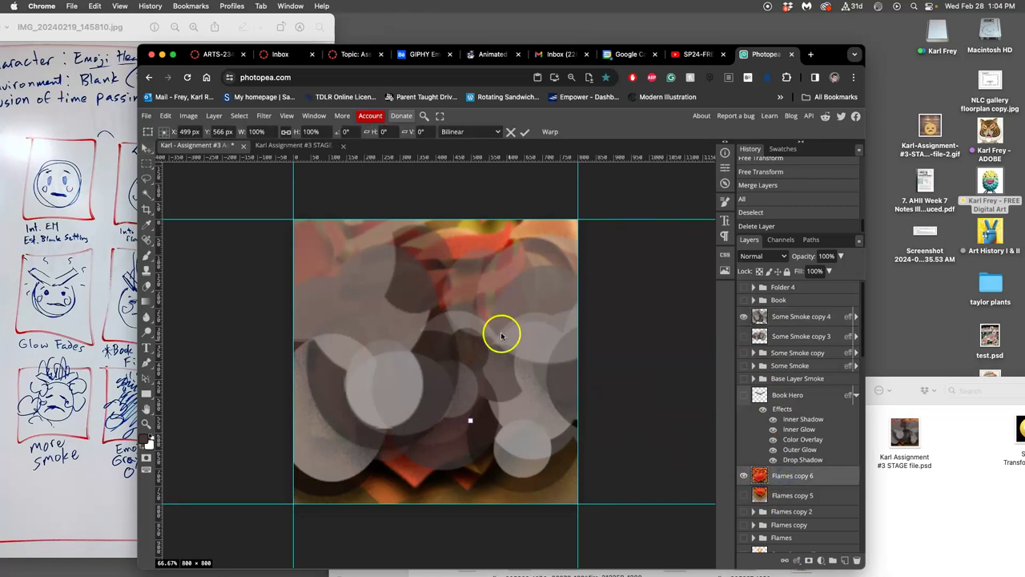
pyautogui.click(609, 390)
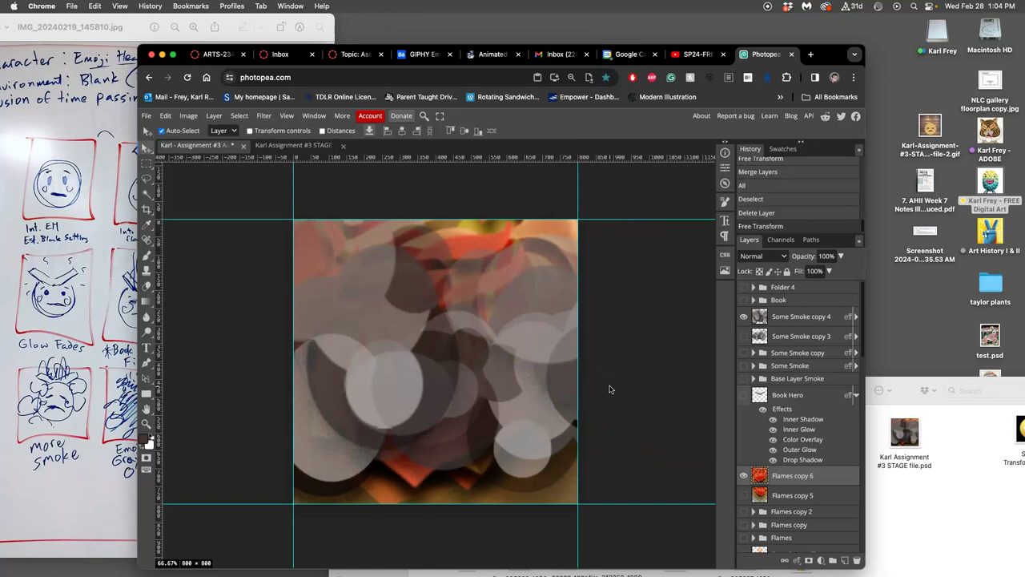
pyautogui.hotkey('ctrl', 't')
pyautogui.hotkey('ctrl', '-')
pyautogui.hotkey('ctrl', '-')
pyautogui.rightClick(442, 311)
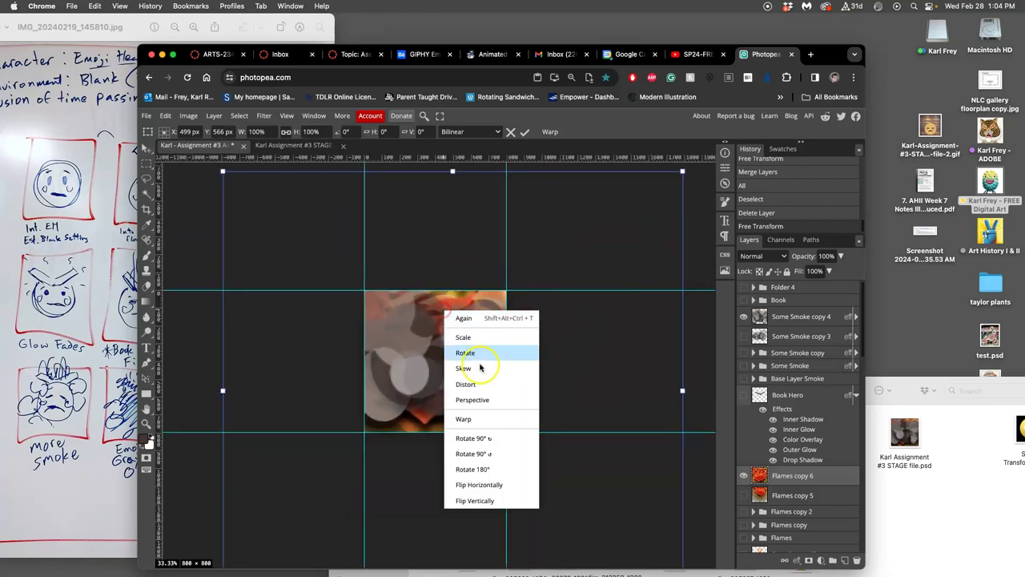
pyautogui.click(481, 484)
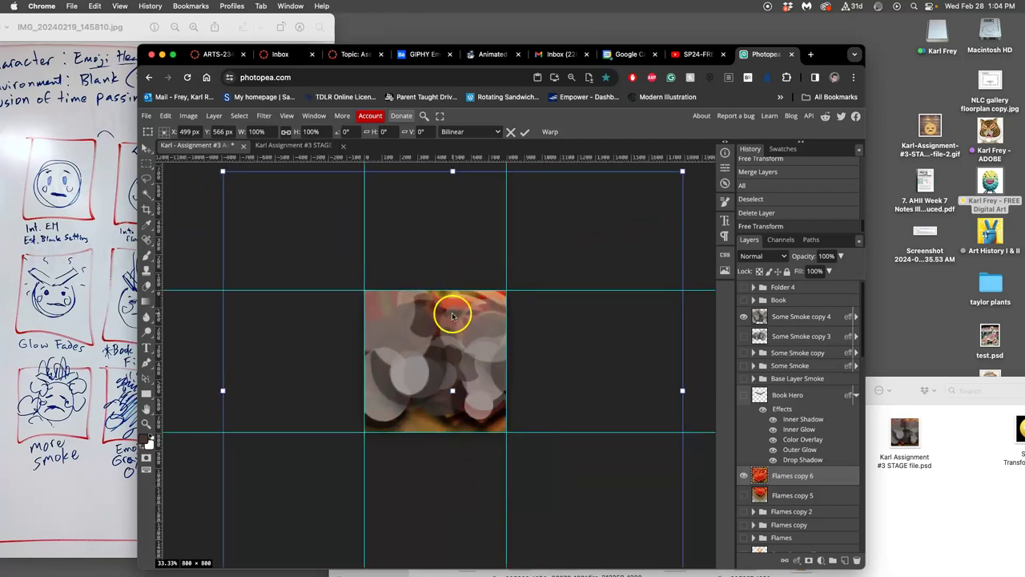
pyautogui.moveTo(435, 313)
pyautogui.mouseDown()
pyautogui.moveTo(422, 326)
pyautogui.moveTo(395, 319)
pyautogui.moveTo(438, 327)
pyautogui.mouseUp()
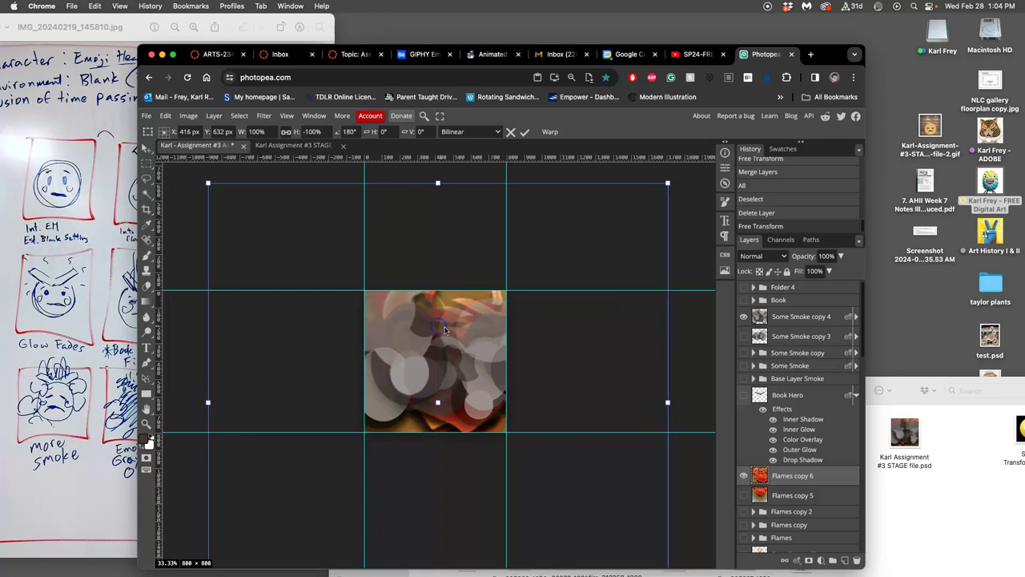
pyautogui.press('Return')
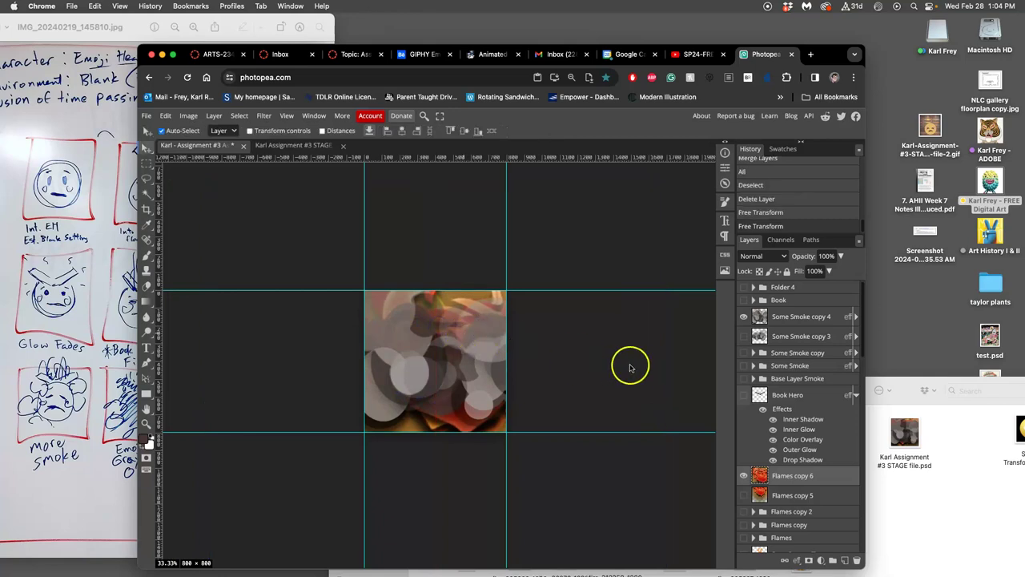
pyautogui.scroll(-5, 663, 382)
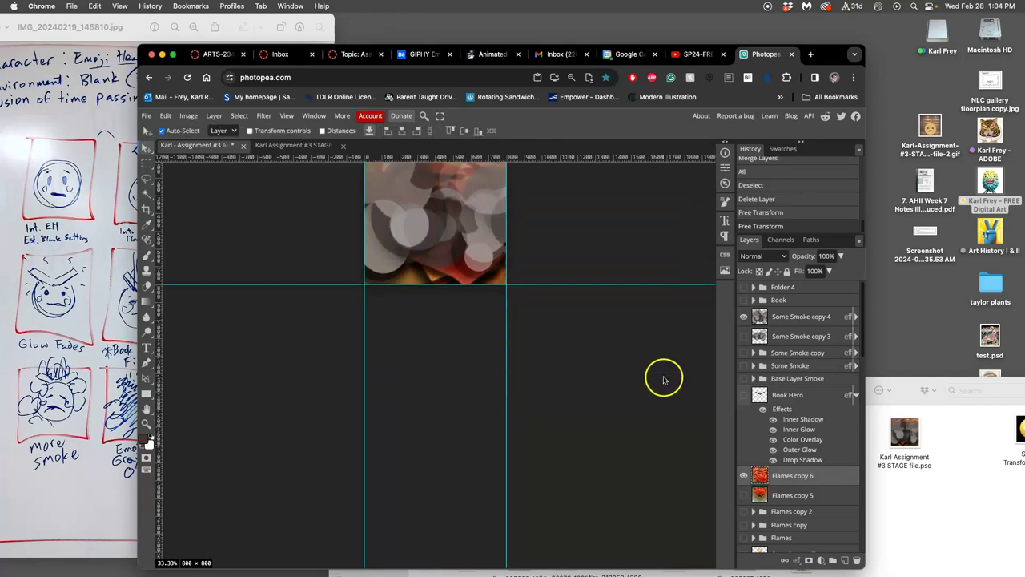
# - Select Some Smoke copy 4 and mirror it horizontally
pyautogui.scroll(4, 671, 385)
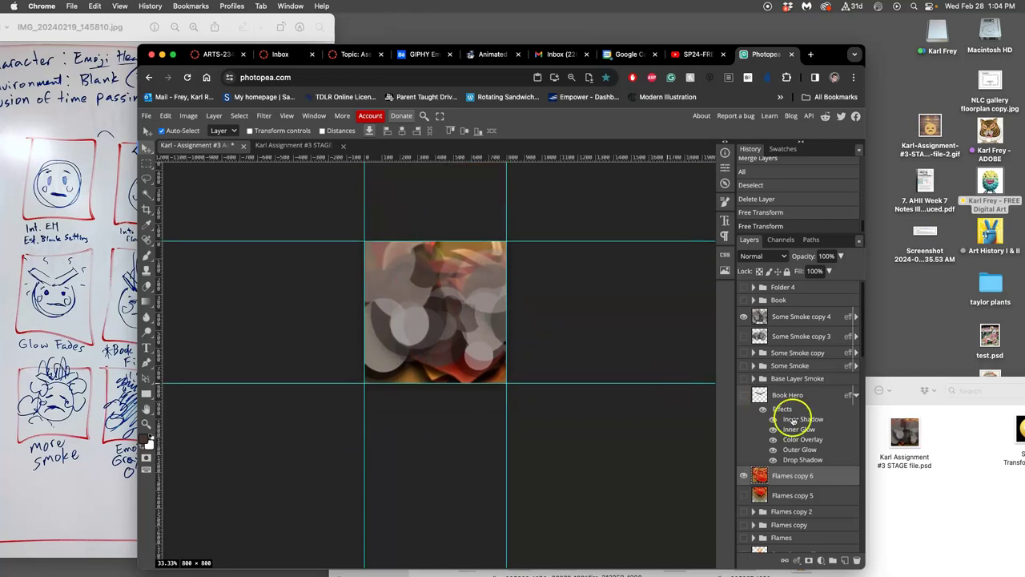
pyautogui.scroll(-1, 797, 423)
pyautogui.scroll(-3, 795, 423)
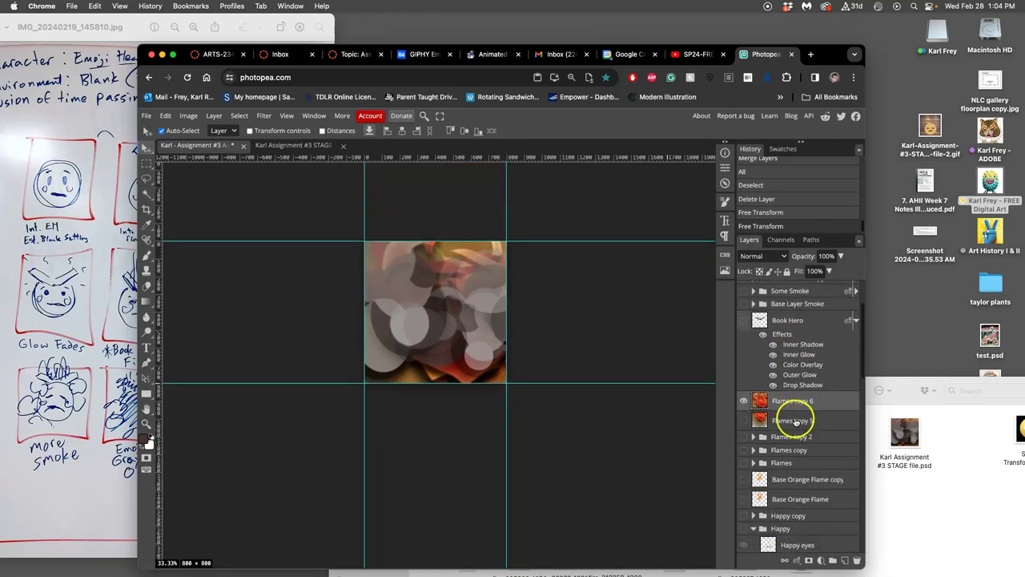
pyautogui.click(301, 145)
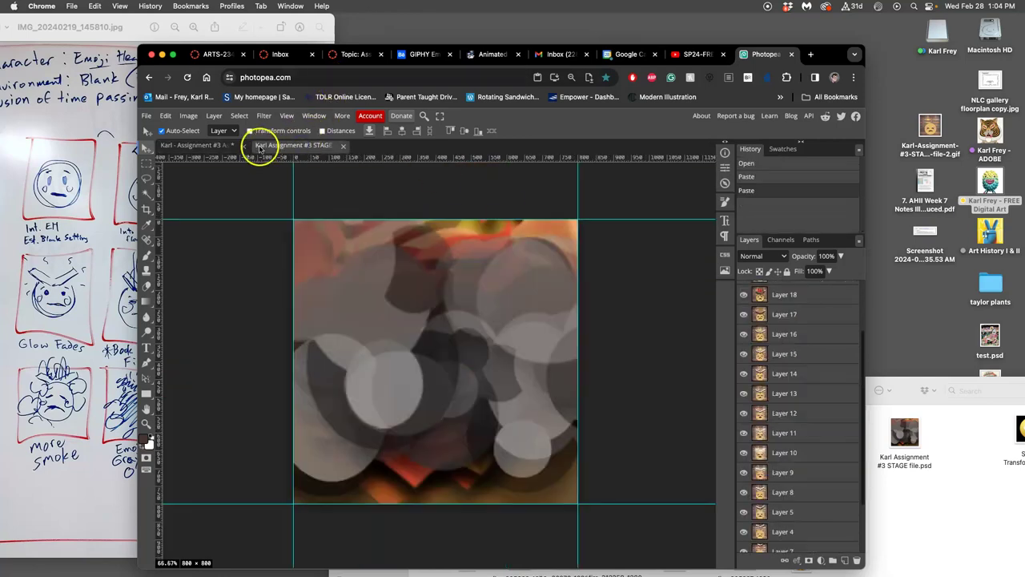
pyautogui.click(211, 146)
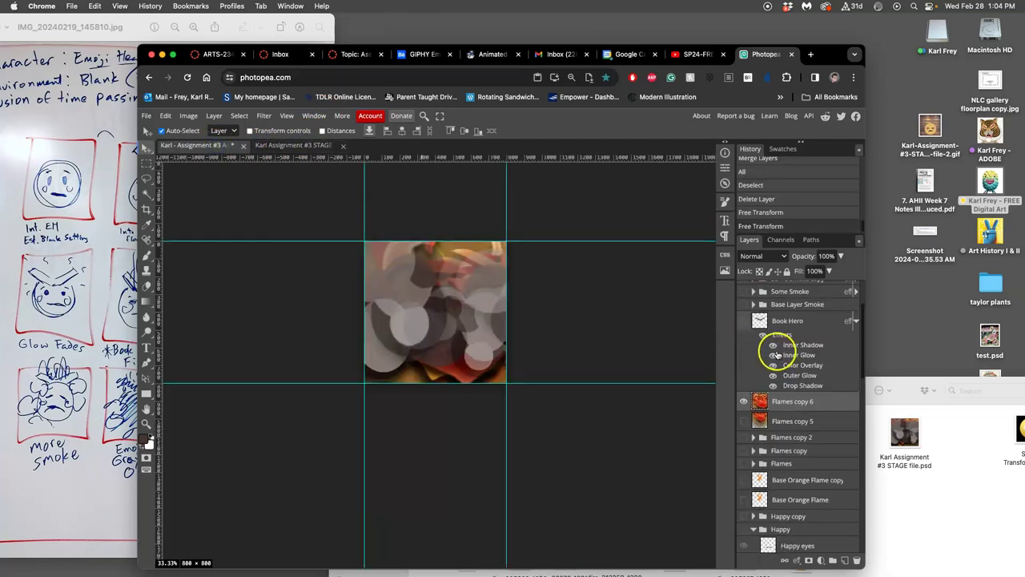
pyautogui.scroll(3, 773, 345)
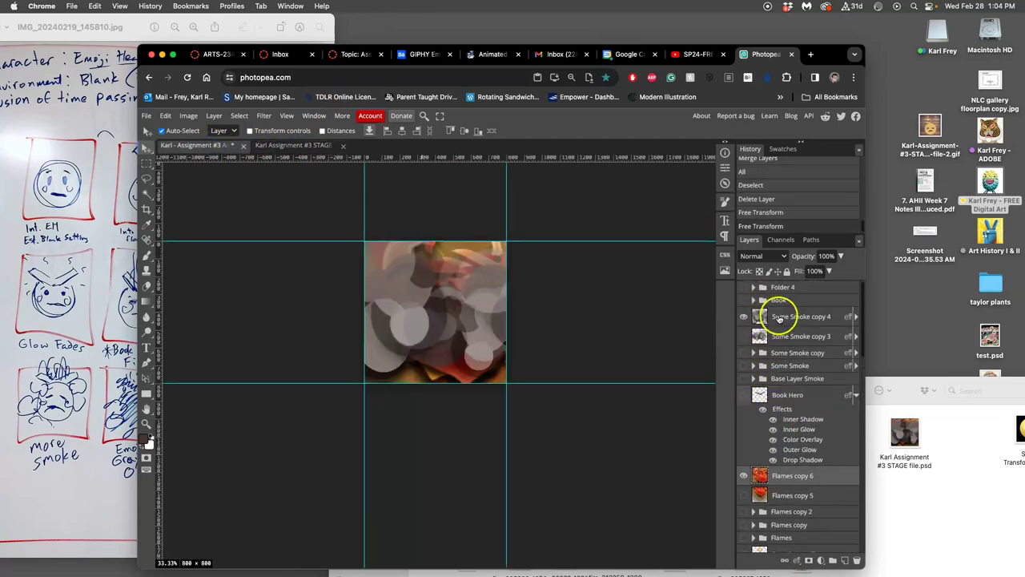
pyautogui.click(778, 316)
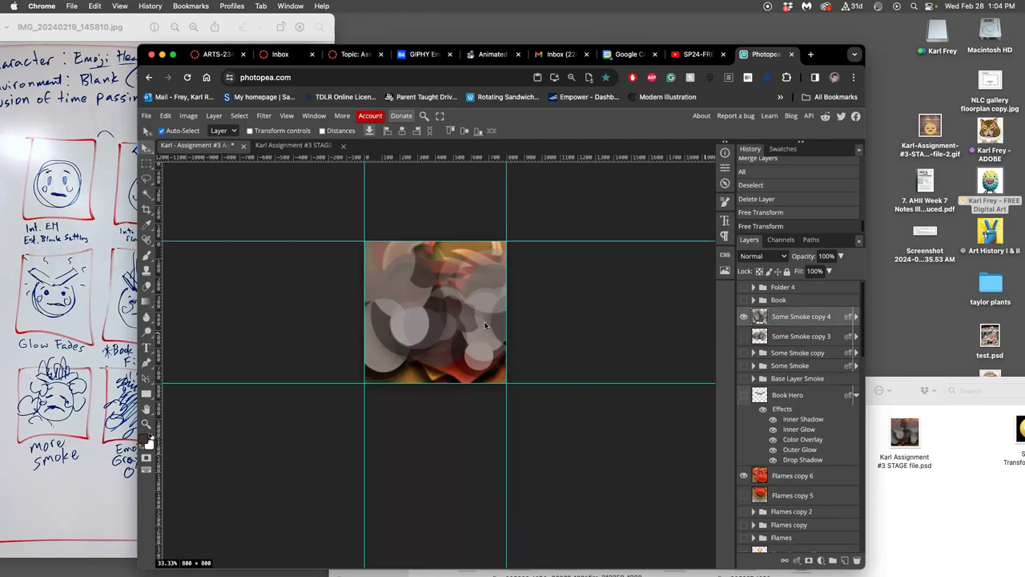
pyautogui.hotkey('ctrl', 'alt', 't')
pyautogui.rightClick(451, 320)
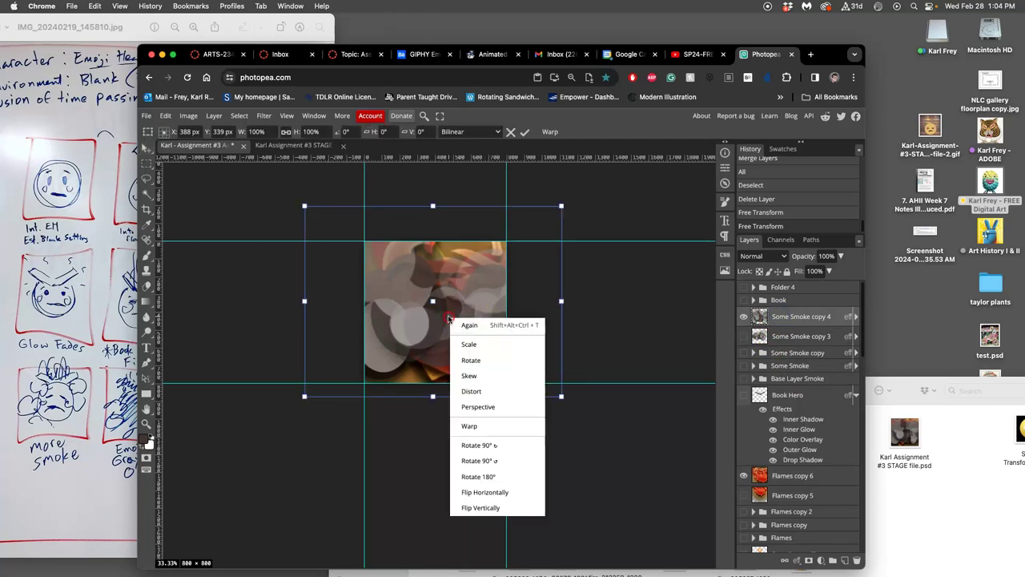
pyautogui.click(479, 490)
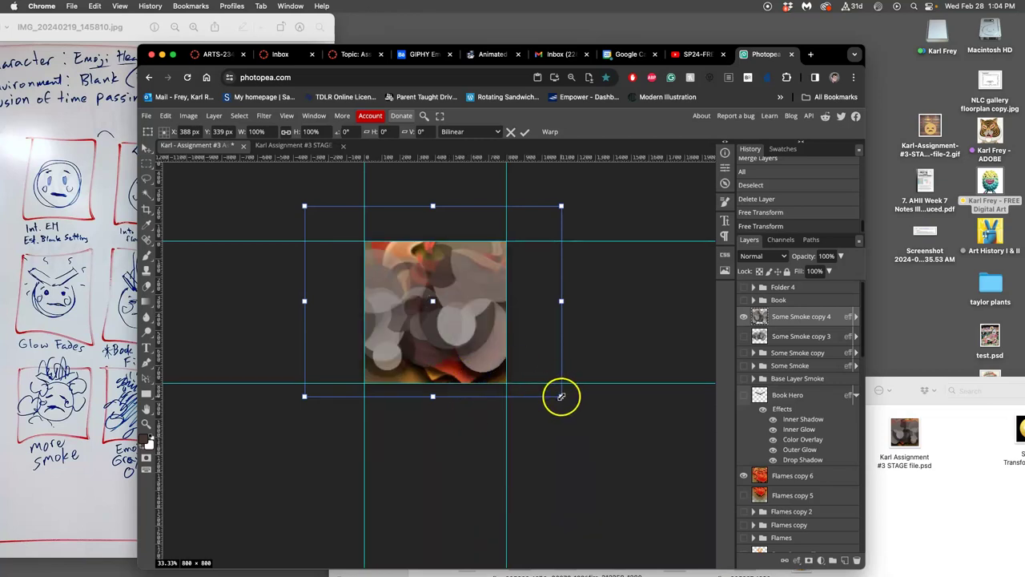
# - Scale Some Smoke copy 4 up to about 129% and commit the transform
pyautogui.rightClick(535, 370)
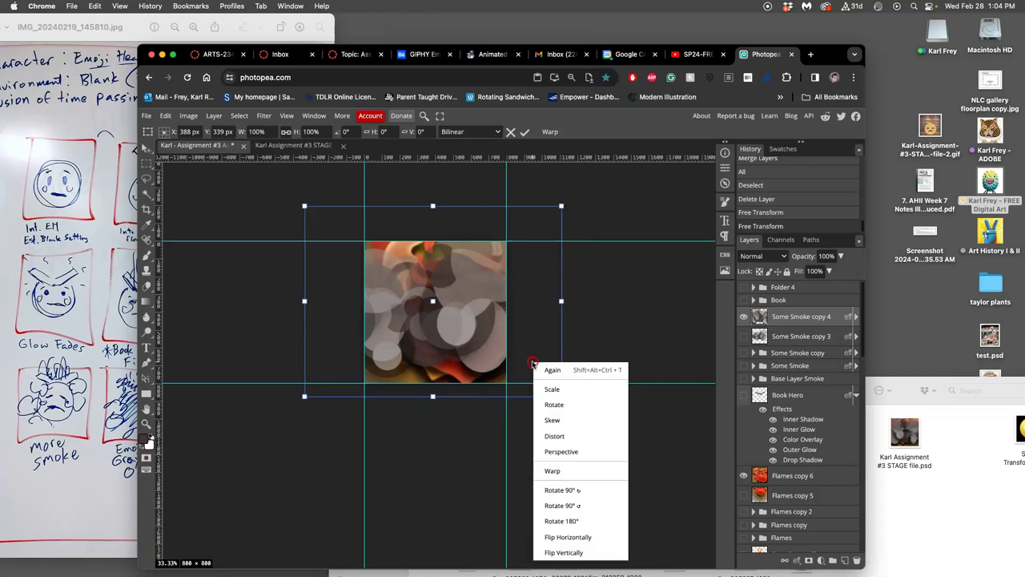
pyautogui.click(552, 388)
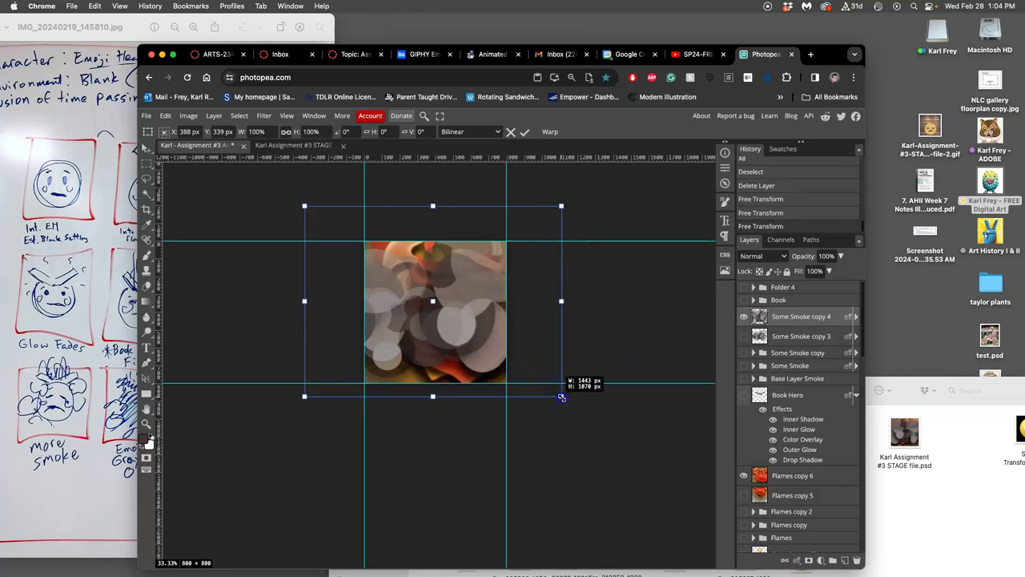
pyautogui.moveTo(561, 397); pyautogui.dragTo(594, 424)
pyautogui.press('Return')
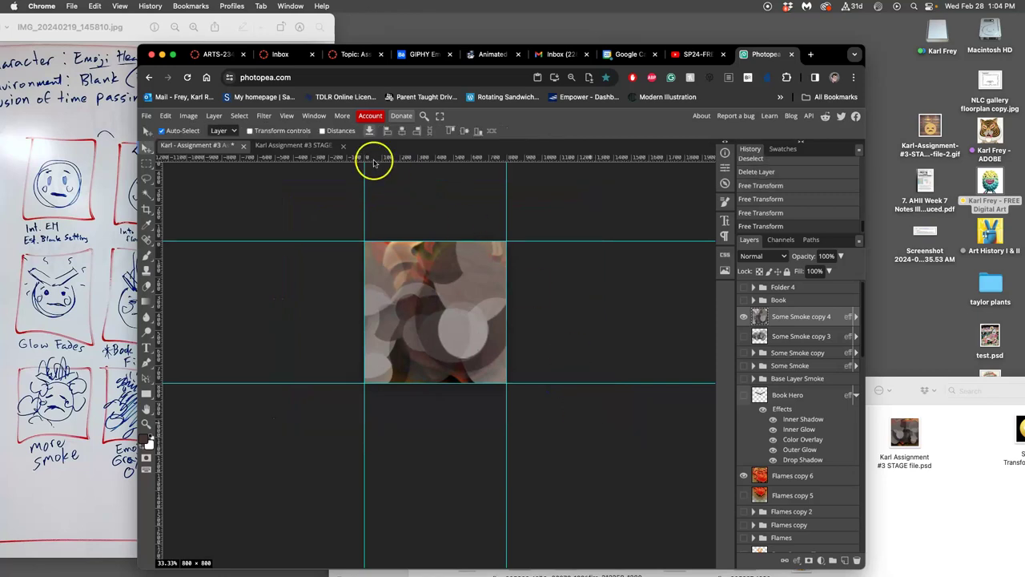
pyautogui.click(309, 148)
pyautogui.click(222, 145)
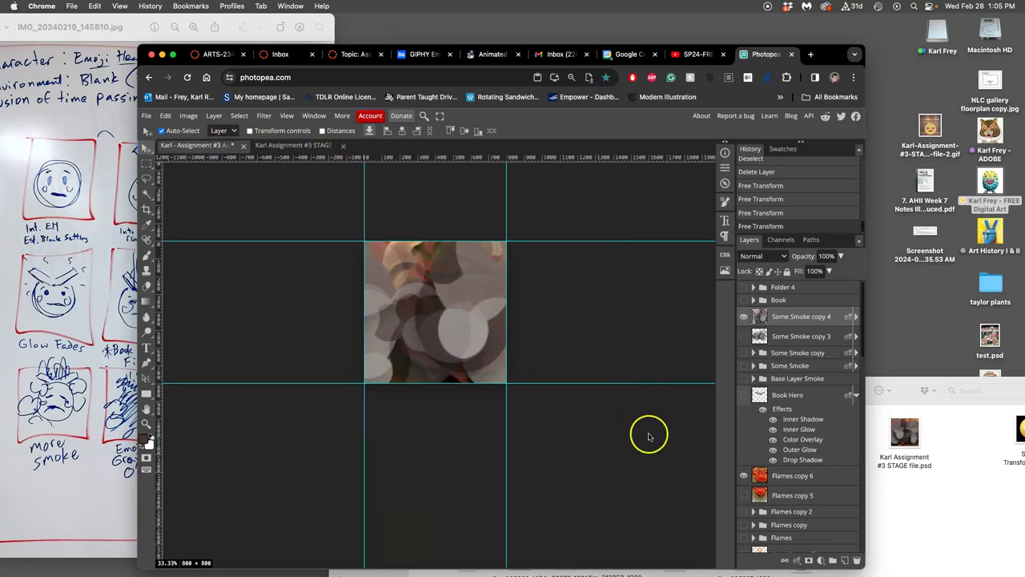
# - Hide the Happy copy 2 group and collapse the Meh 2, Meh 3, Happy copy 2 and Meh 1 groups
pyautogui.scroll(-5, 767, 465)
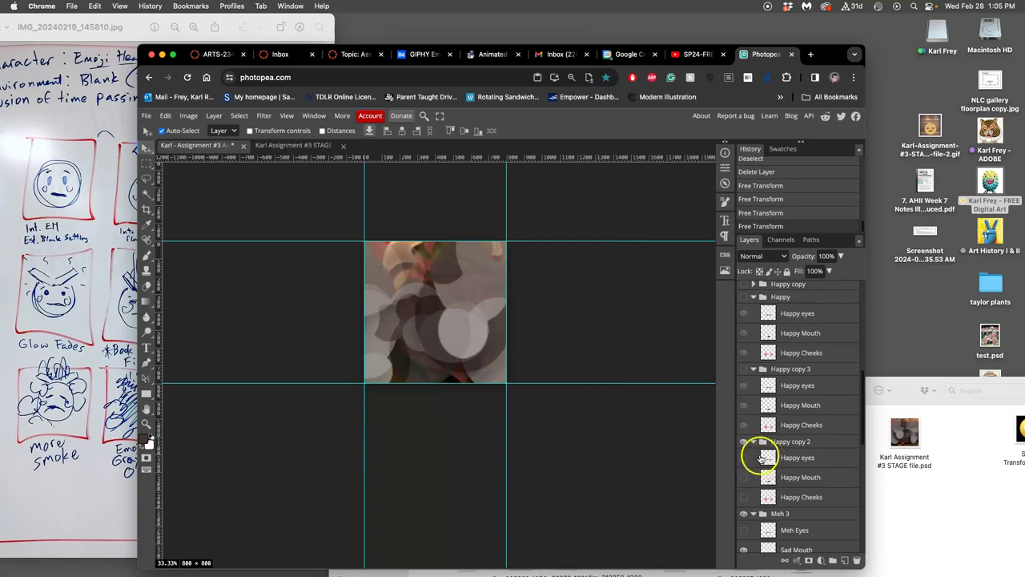
pyautogui.scroll(-1, 768, 457)
pyautogui.click(741, 429)
pyautogui.scroll(-3, 797, 484)
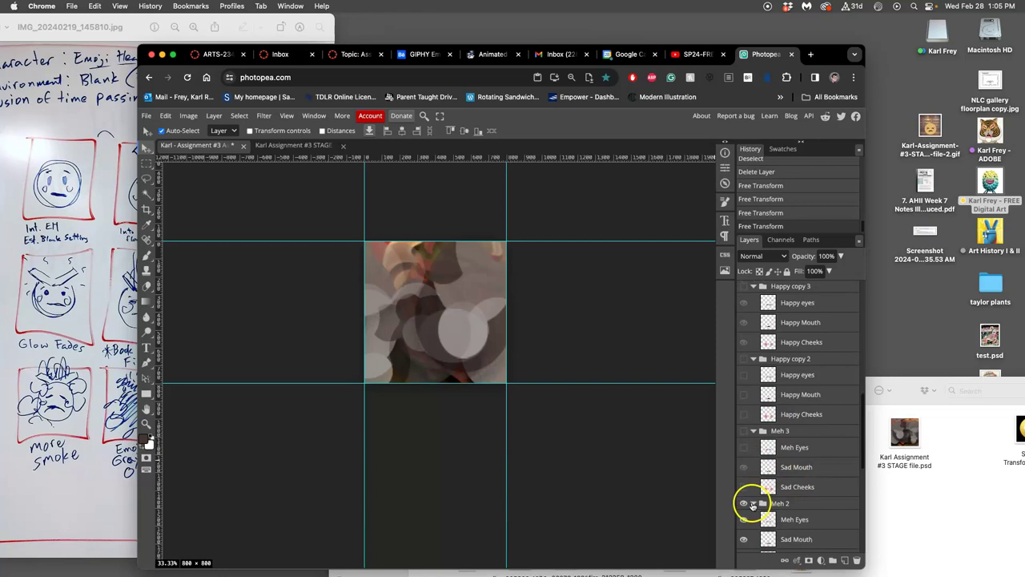
pyautogui.click(752, 503)
pyautogui.click(752, 430)
pyautogui.click(752, 358)
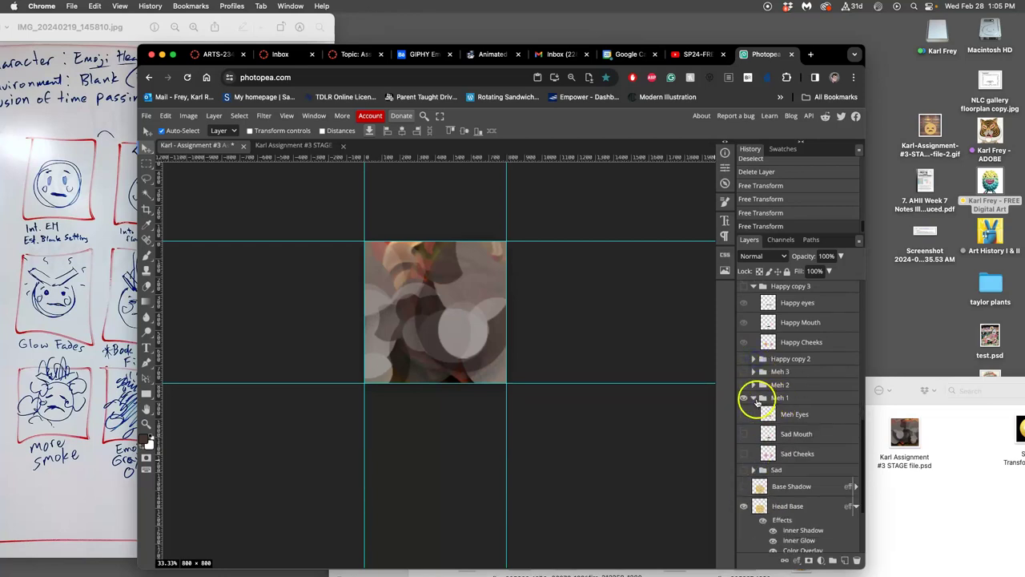
pyautogui.click(752, 398)
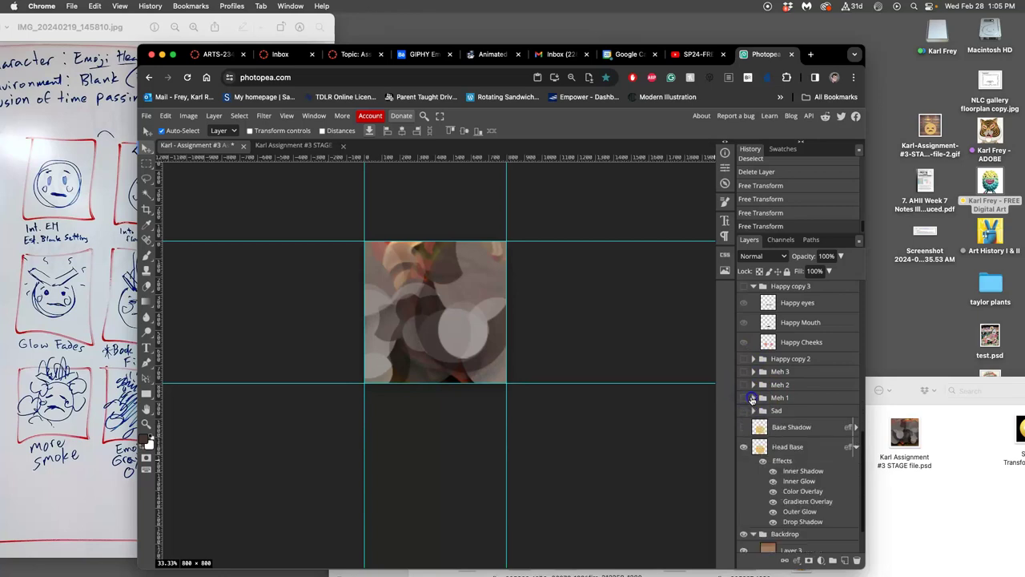
pyautogui.scroll(-2, 775, 452)
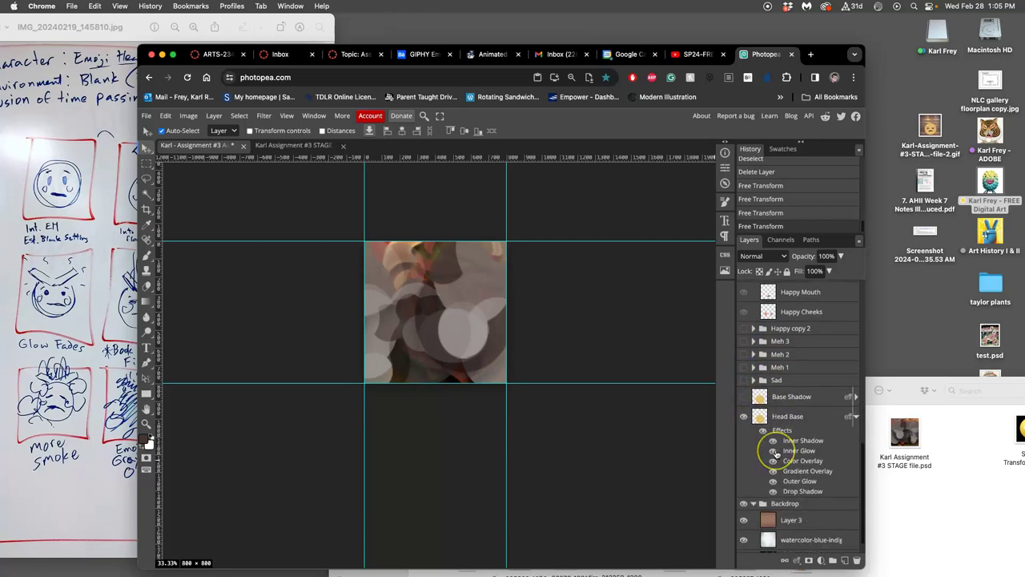
pyautogui.click(766, 441)
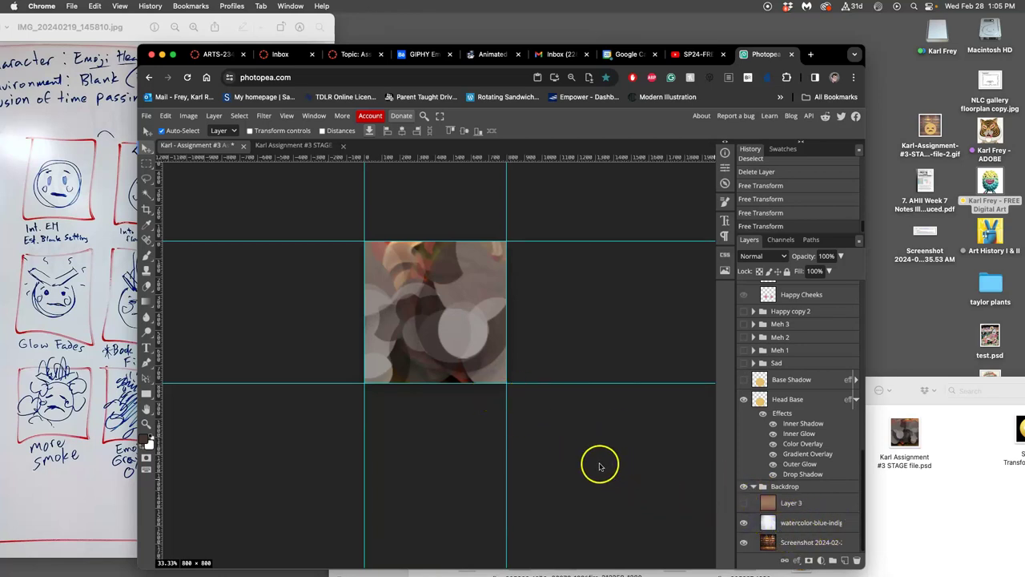
# - Merge the chosen smoke layers into one Some Smoke copy 4 layer
pyautogui.scroll(1, 544, 361)
pyautogui.scroll(5, 768, 392)
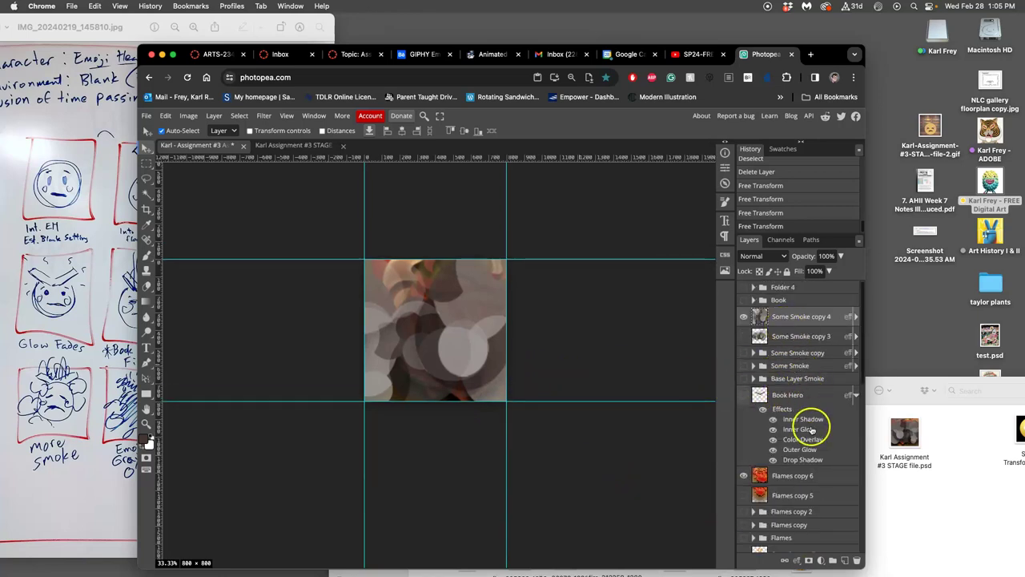
pyautogui.scroll(-5, 808, 431)
pyautogui.scroll(-2, 806, 512)
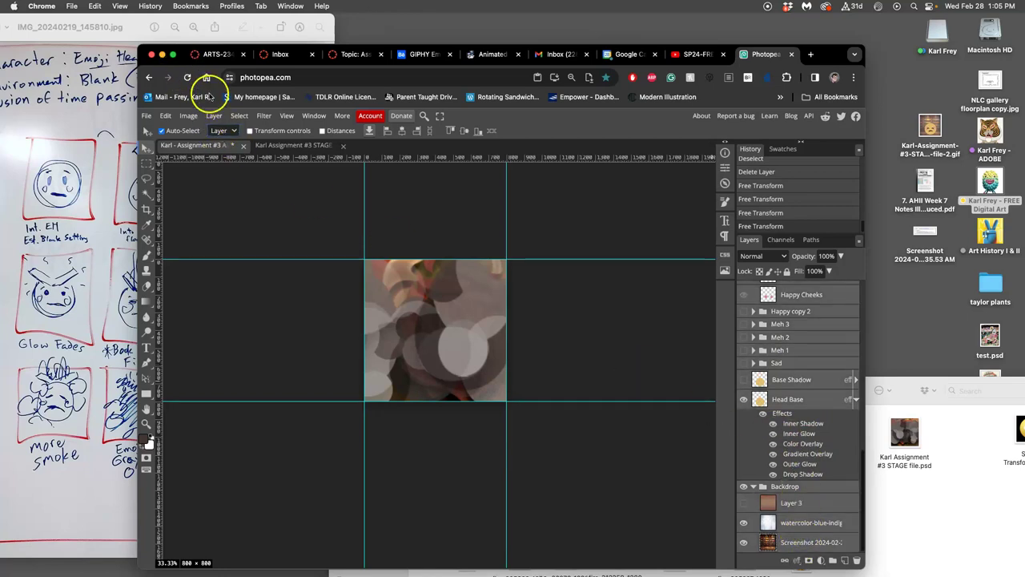
pyautogui.click(214, 116)
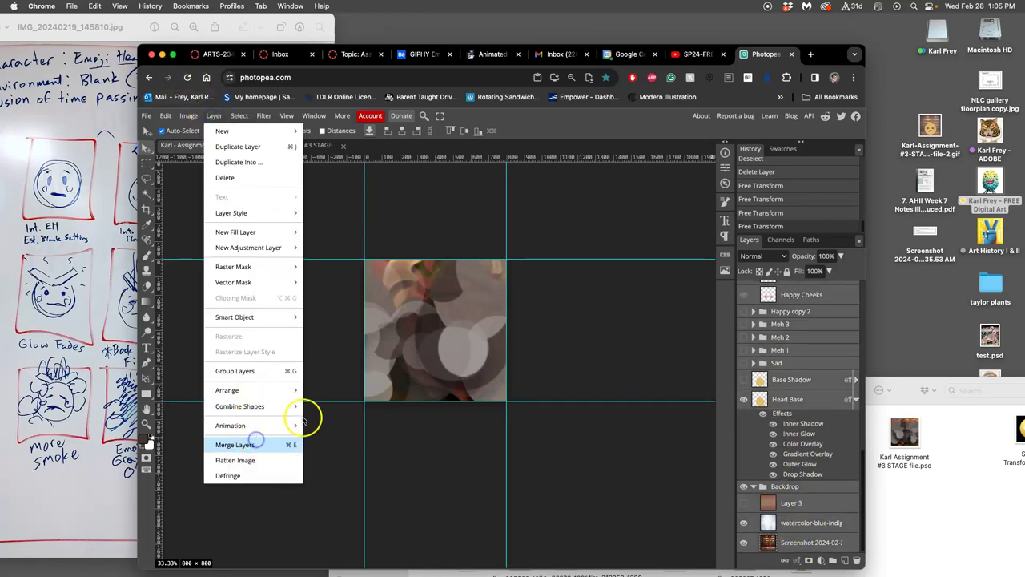
pyautogui.press('super+e')
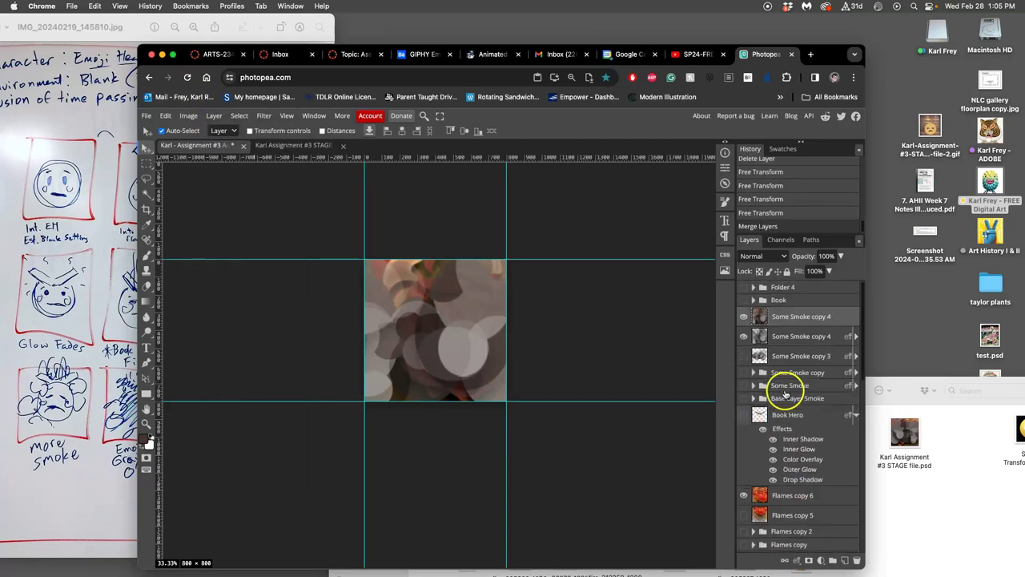
pyautogui.moveTo(781, 391); pyautogui.dragTo(783, 319)
# - Select all, paste the frame into STAGE as Layer 23, and check its visibility
pyautogui.press('super+a')
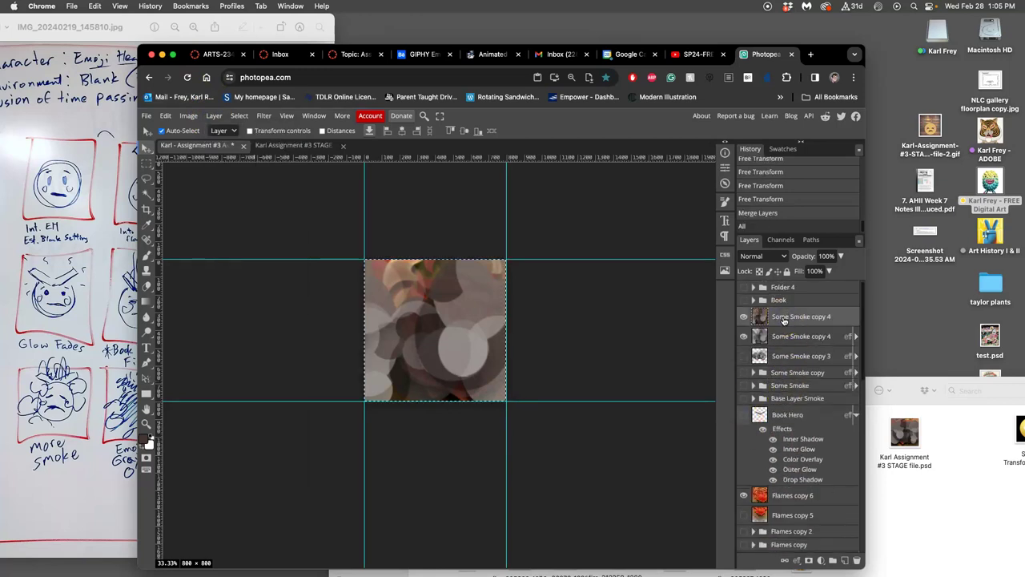
pyautogui.click(285, 145)
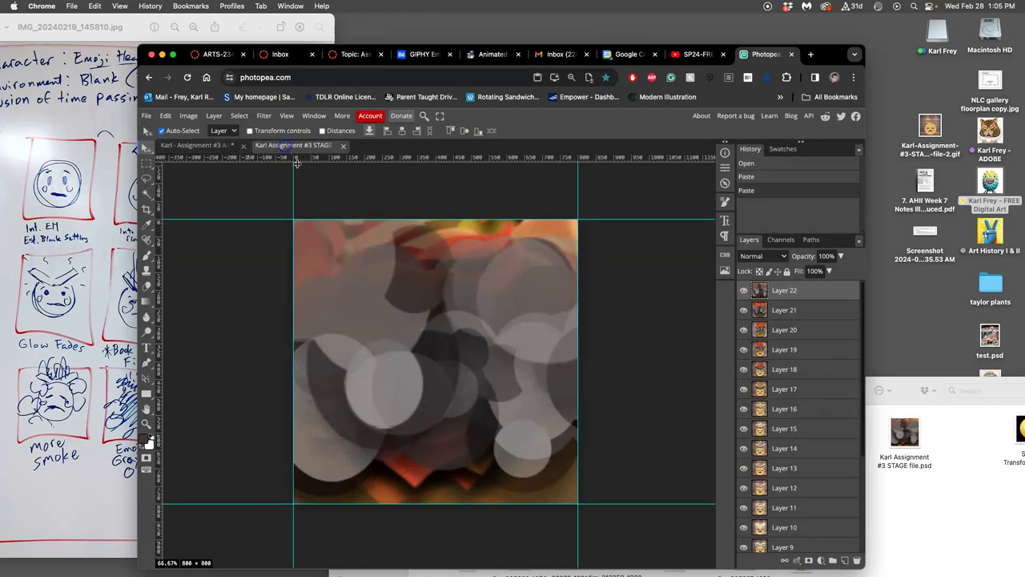
pyautogui.press('super+v')
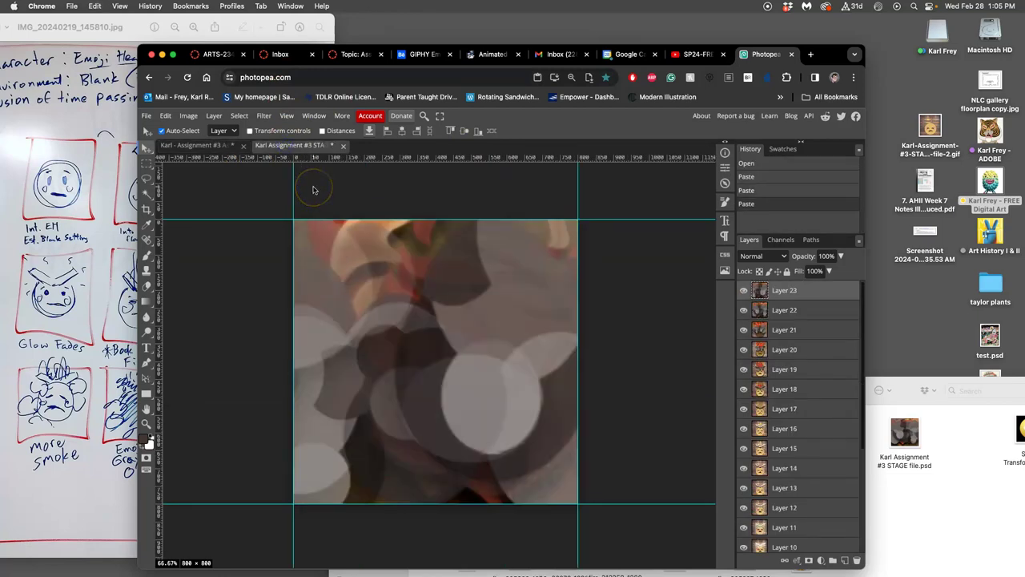
pyautogui.click(743, 290)
pyautogui.click(743, 291)
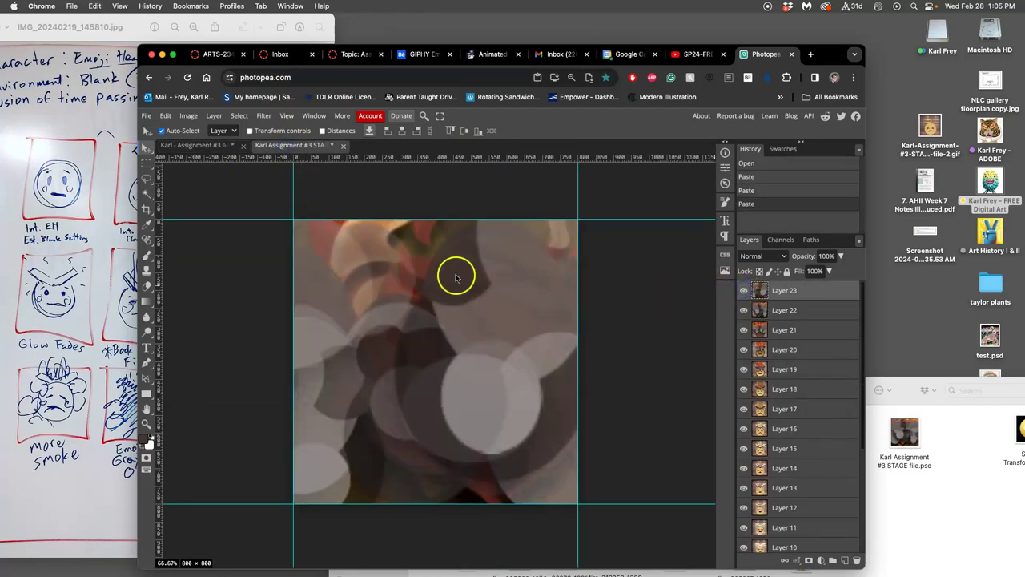
# - In the Assets file, delete the upper duplicate Some Smoke copy 4 layer and save the changes
pyautogui.click(180, 144)
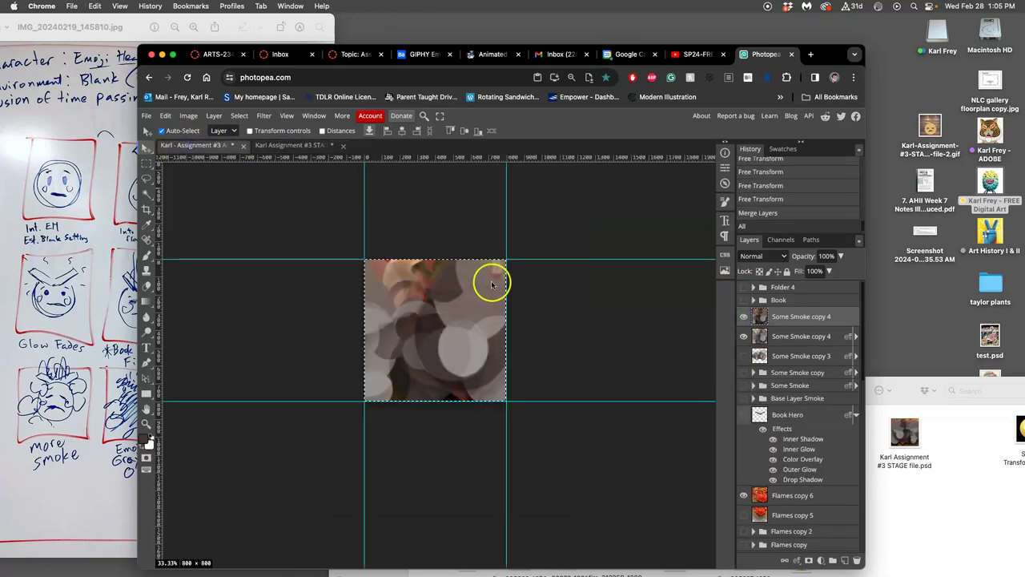
pyautogui.click(778, 340)
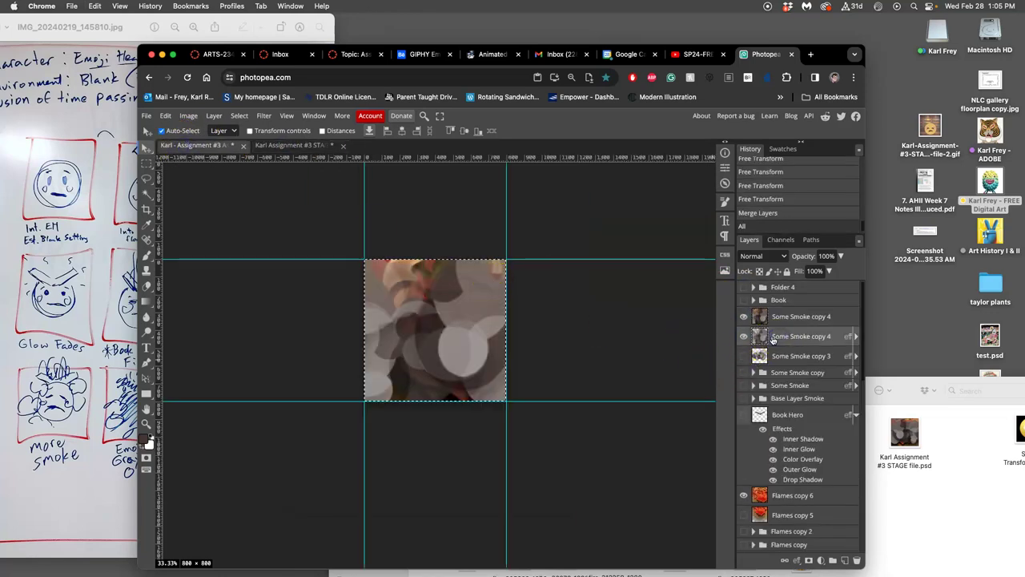
pyautogui.click(744, 318)
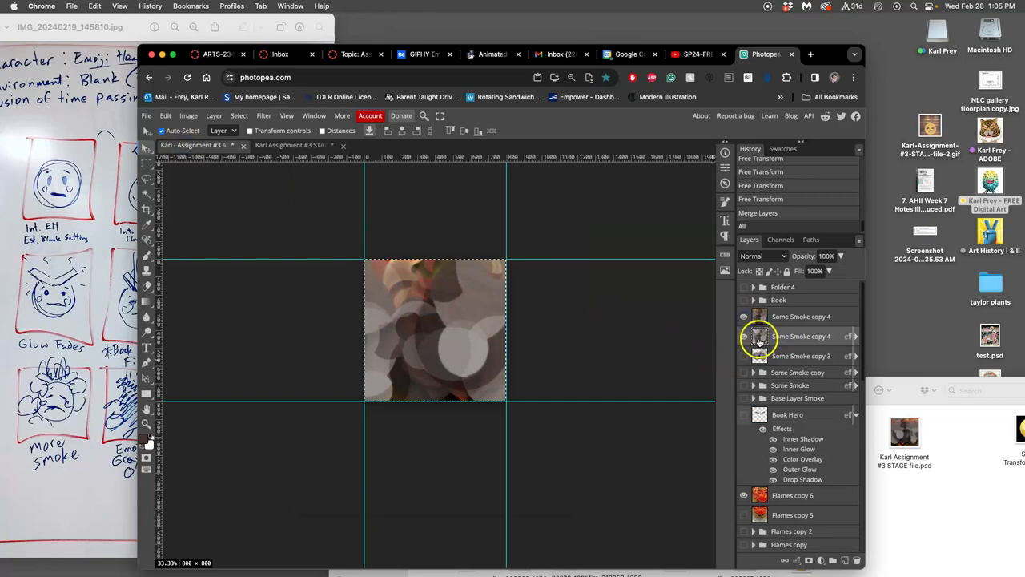
pyautogui.click(777, 341)
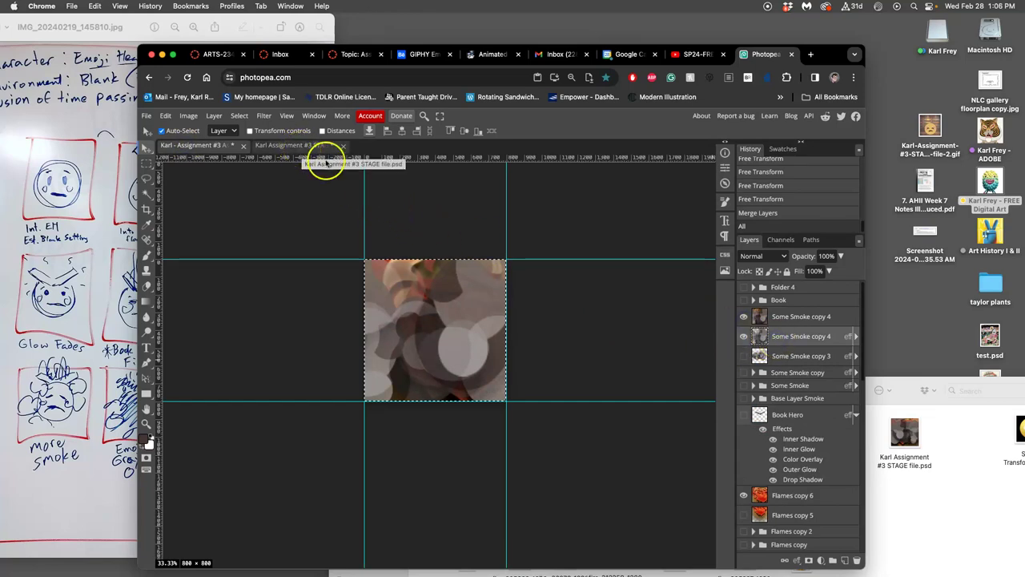
pyautogui.click(792, 320)
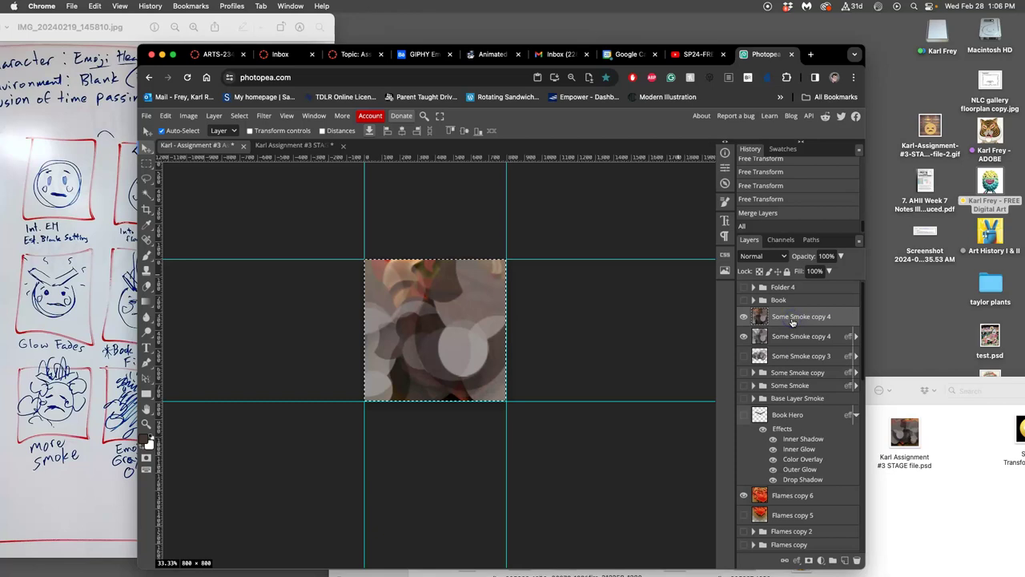
pyautogui.press('super+d')
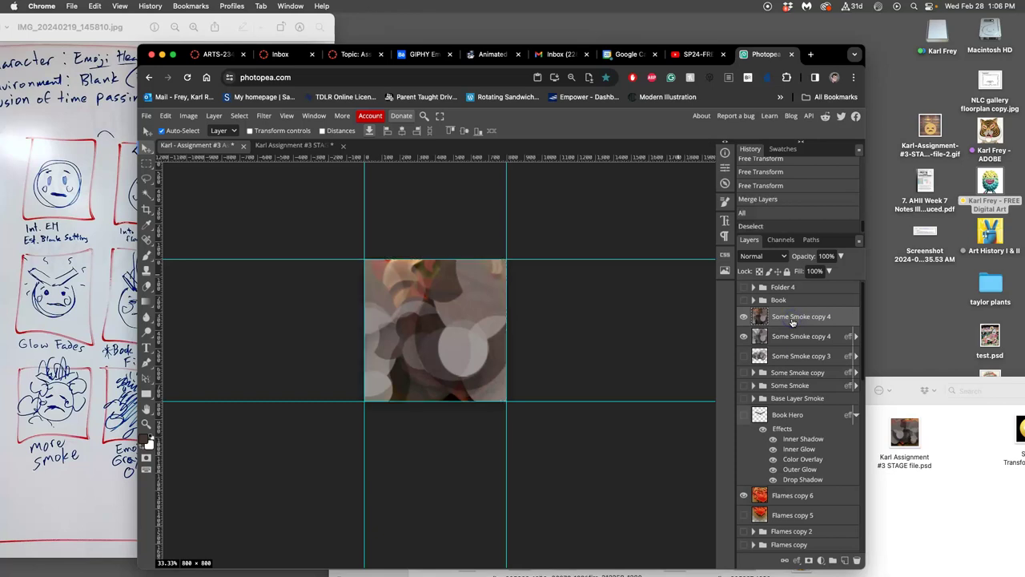
pyautogui.press('BackSpace')
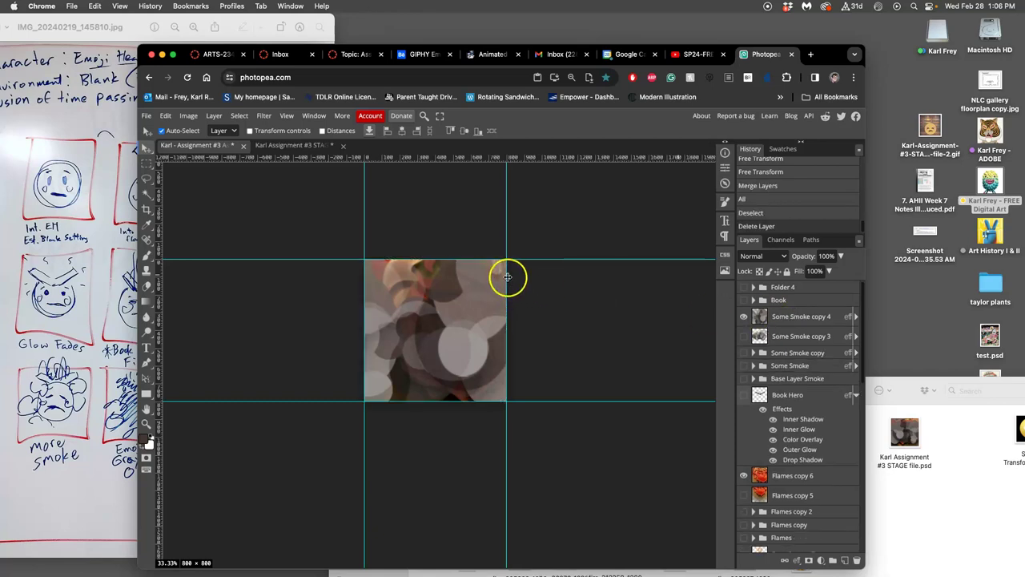
pyautogui.press('super+s')
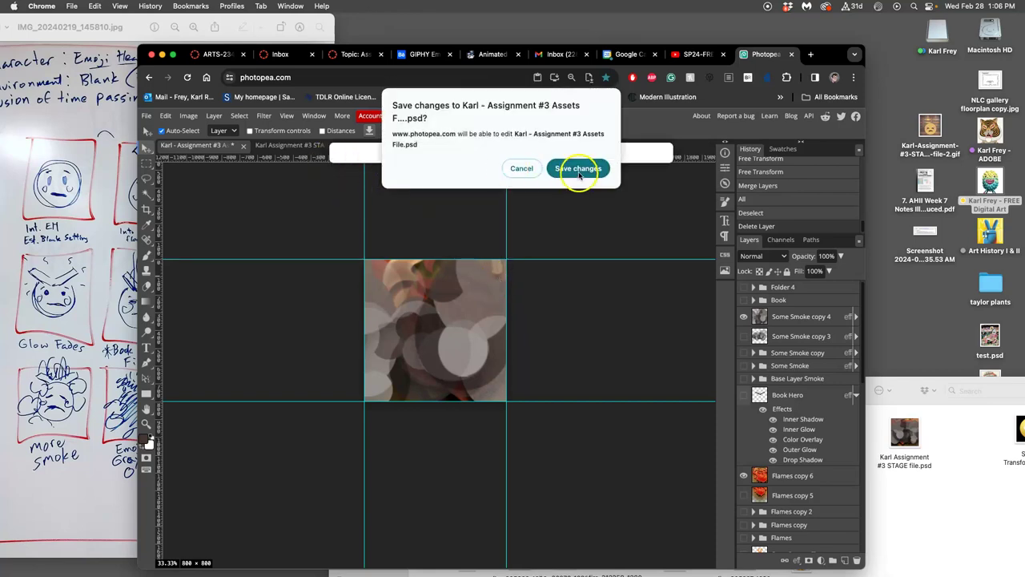
pyautogui.click(580, 170)
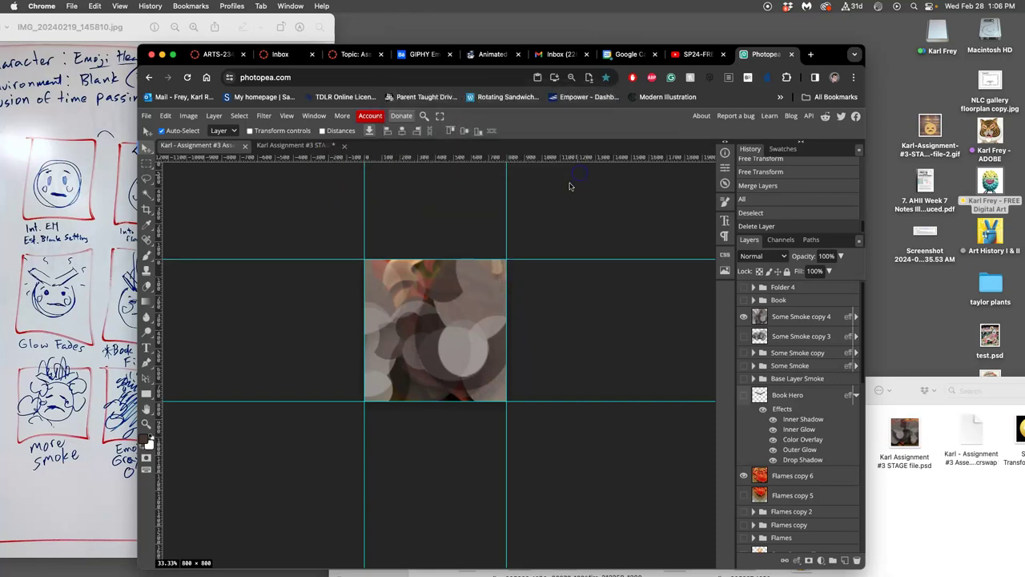
# - In the STAGE file, hide Layer 23 to view the frame beneath and select Layer 22
pyautogui.click(297, 145)
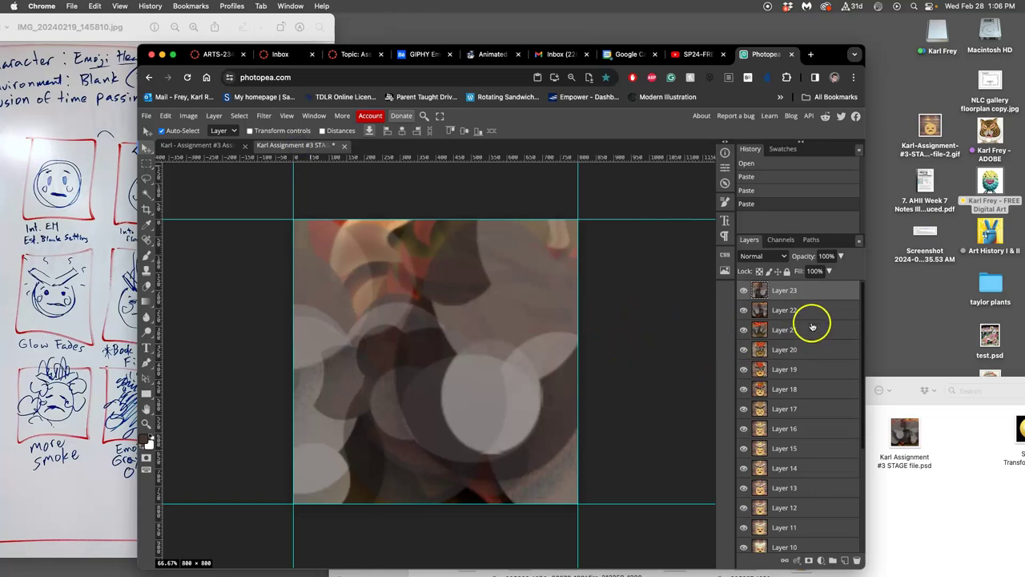
pyautogui.scroll(-4, 803, 337)
pyautogui.scroll(4, 804, 346)
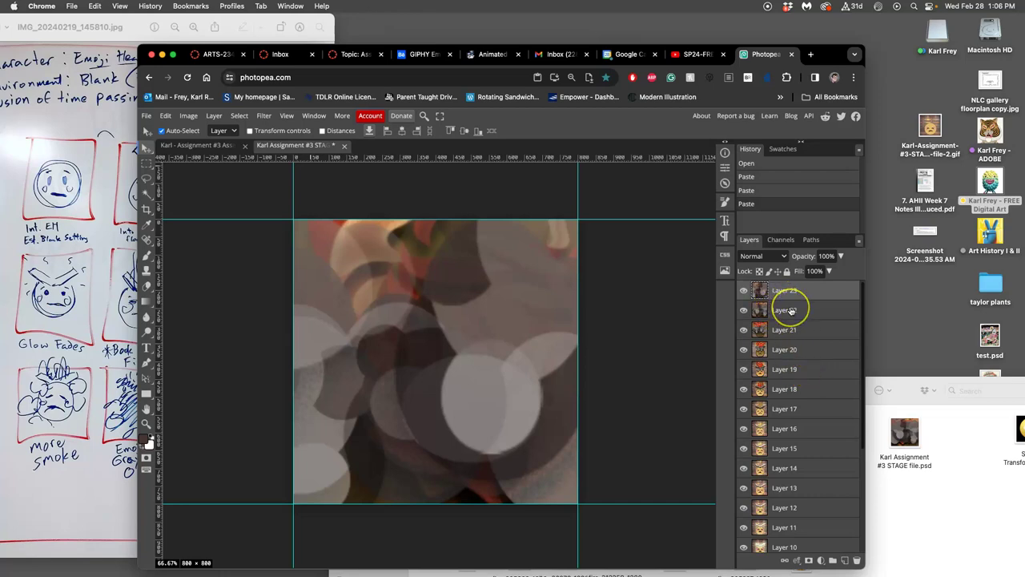
pyautogui.click(745, 292)
pyautogui.click(746, 293)
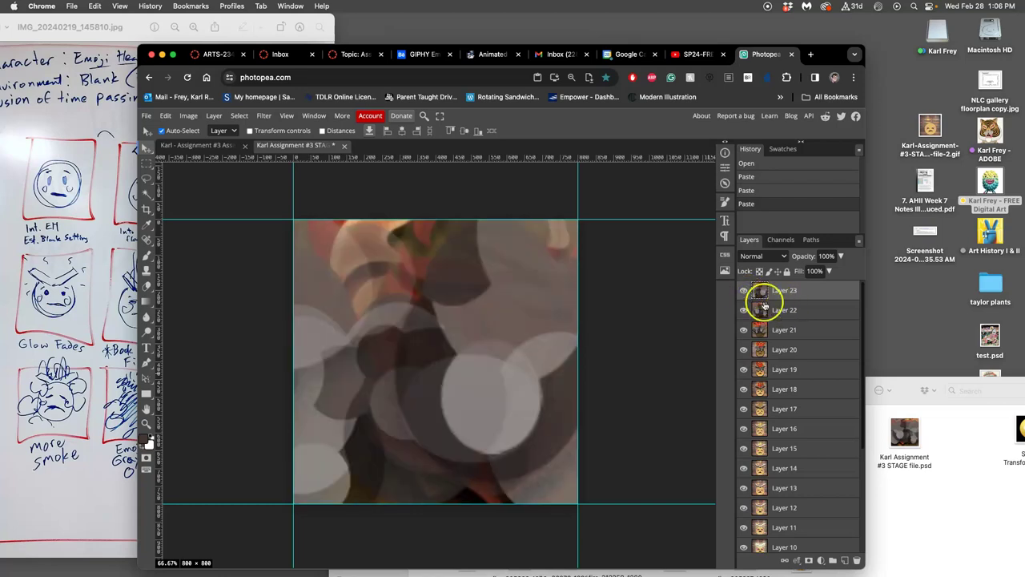
pyautogui.click(744, 291)
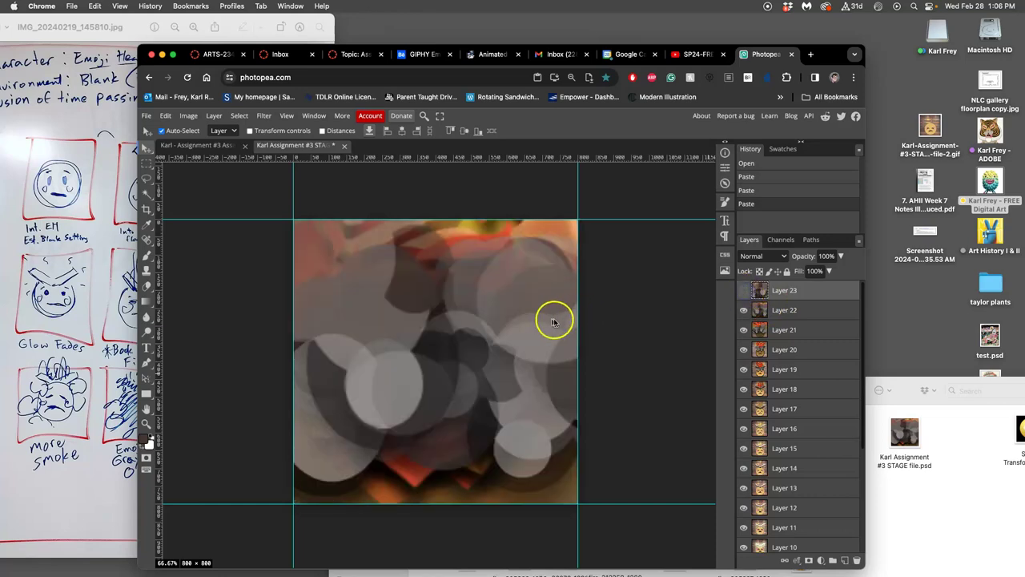
pyautogui.click(796, 313)
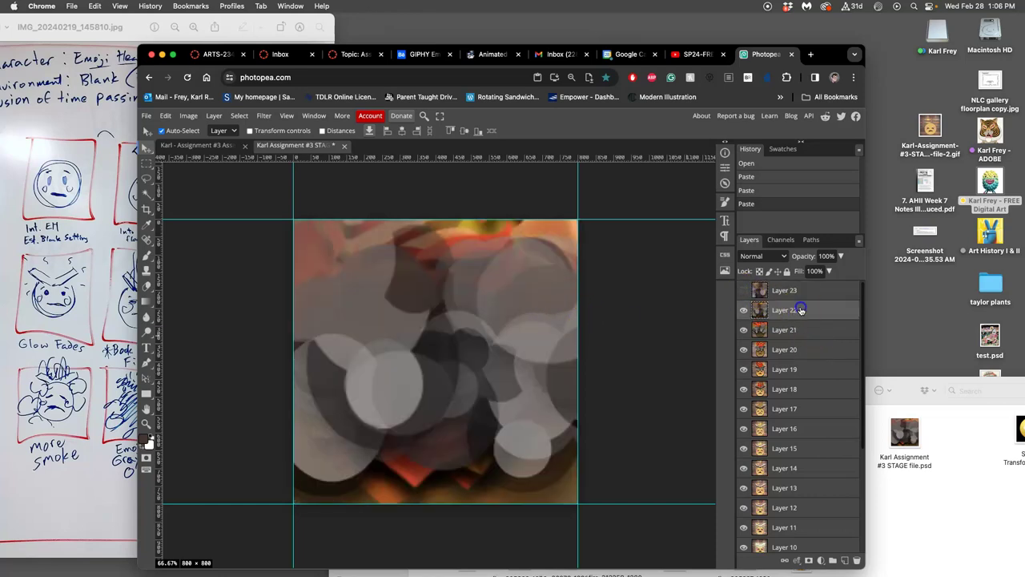
pyautogui.click(788, 314)
# - Copy Layer 22 to a new layer, flip it horizontally, and move it above Layer 23
pyautogui.press('super+j')
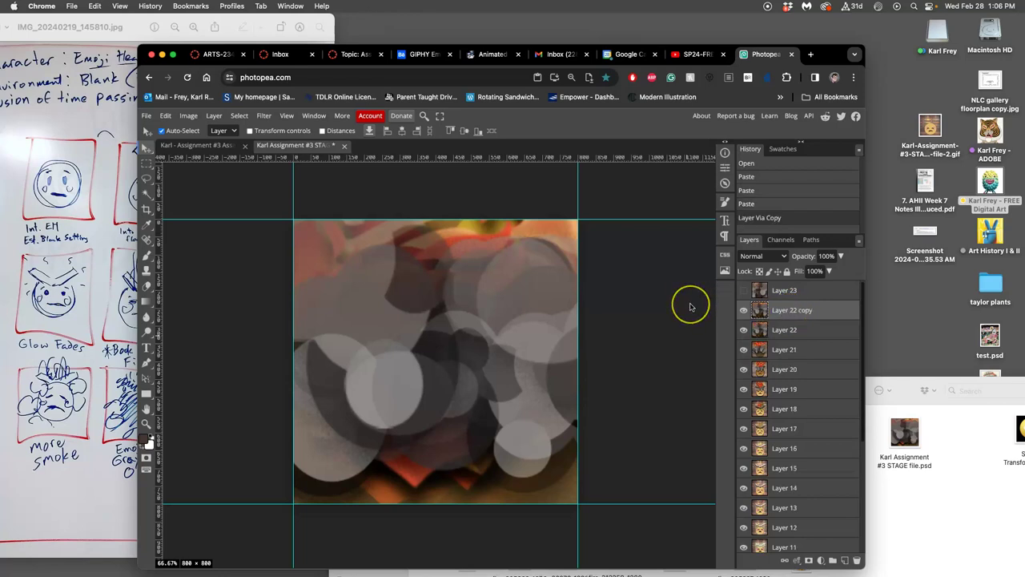
pyautogui.press('super+alt+t')
pyautogui.rightClick(522, 325)
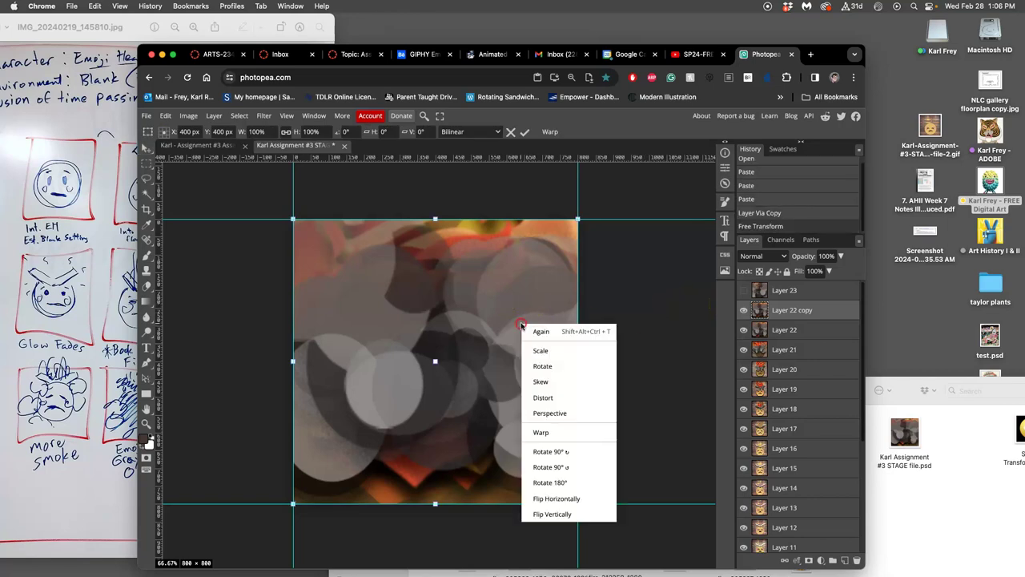
pyautogui.click(560, 498)
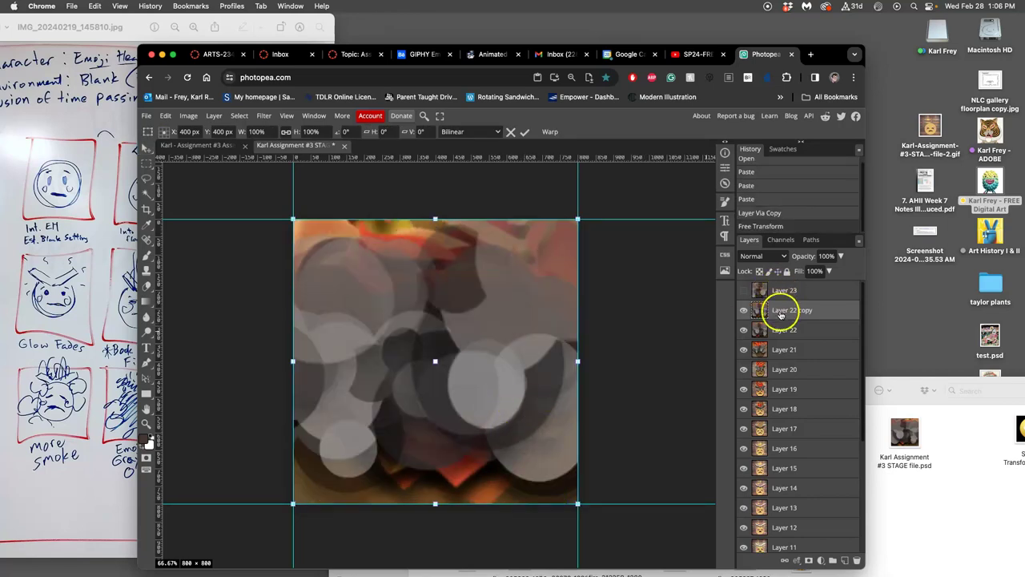
pyautogui.moveTo(780, 313); pyautogui.dragTo(777, 288)
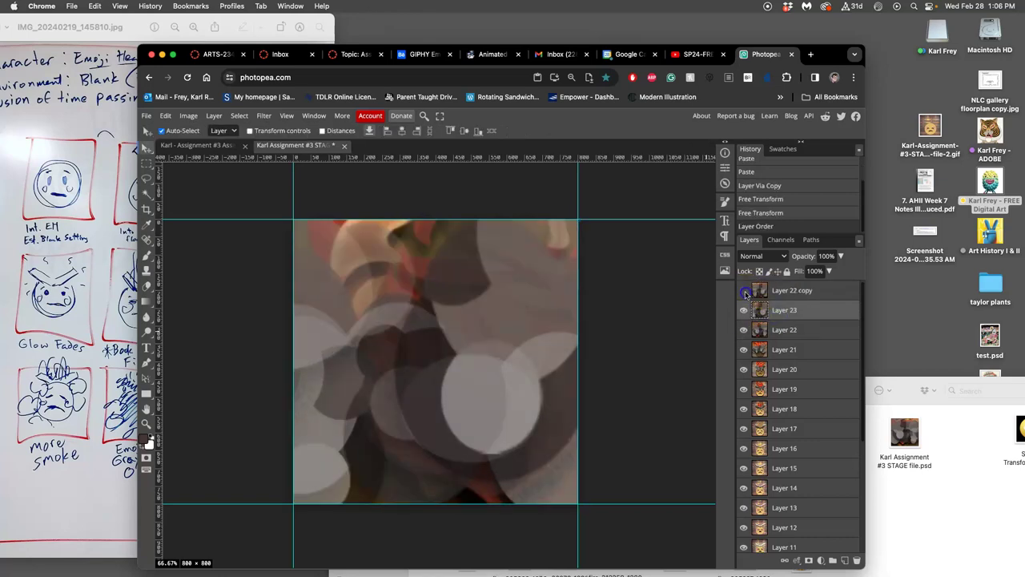